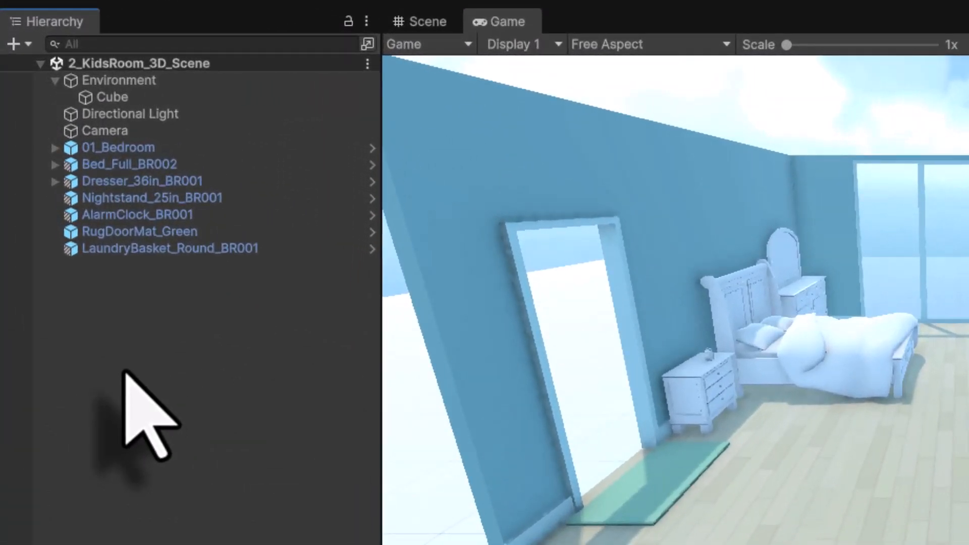
Add a 3D sphere to the scene hierarchy and name it Ball
{"action": "right_click", "coordinate": [125, 372]}
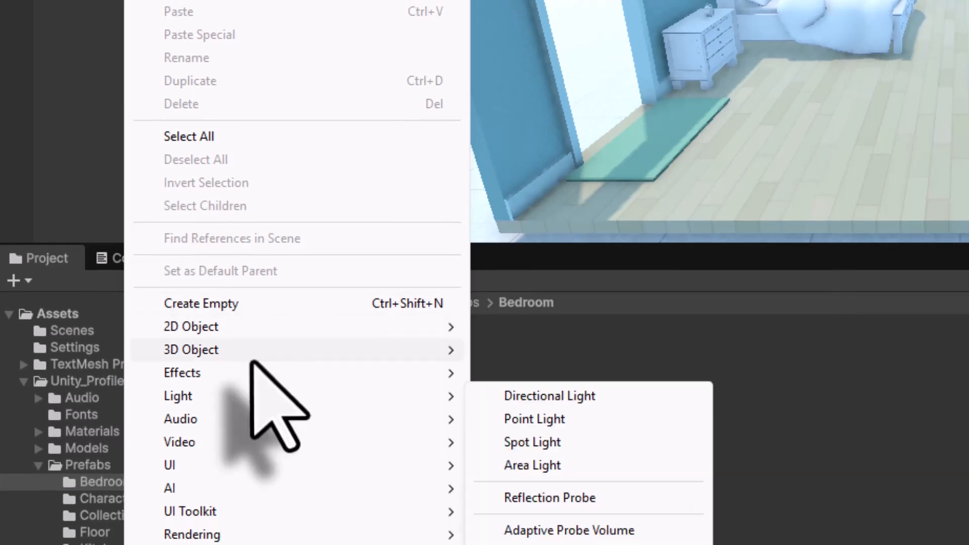
{"action": "mouse_move", "coordinate": [241, 378]}
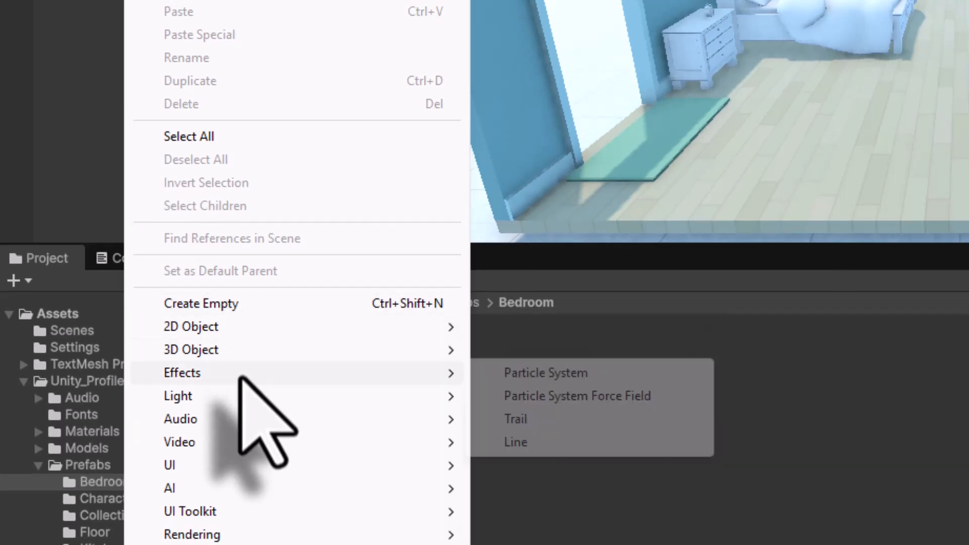
{"action": "mouse_move", "coordinate": [240, 349]}
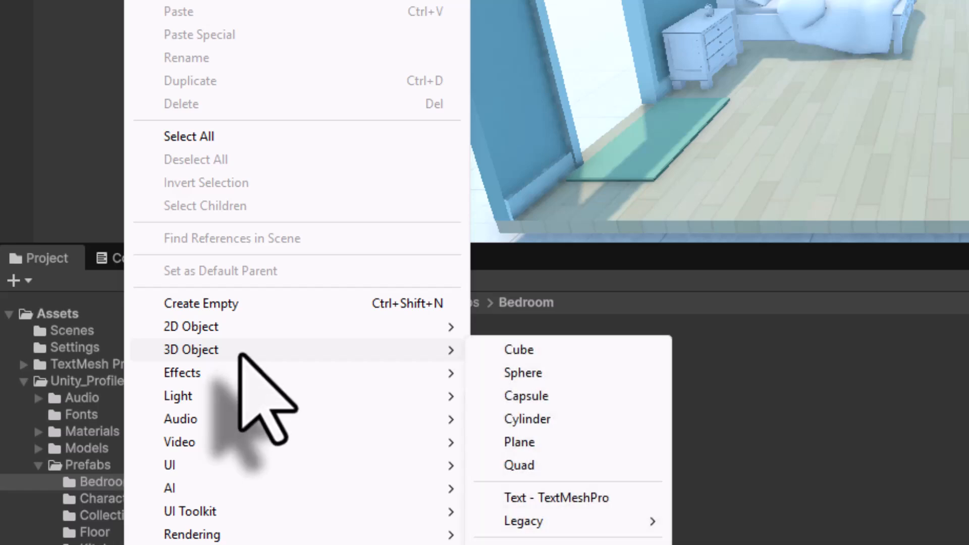
{"action": "left_click", "coordinate": [525, 373]}
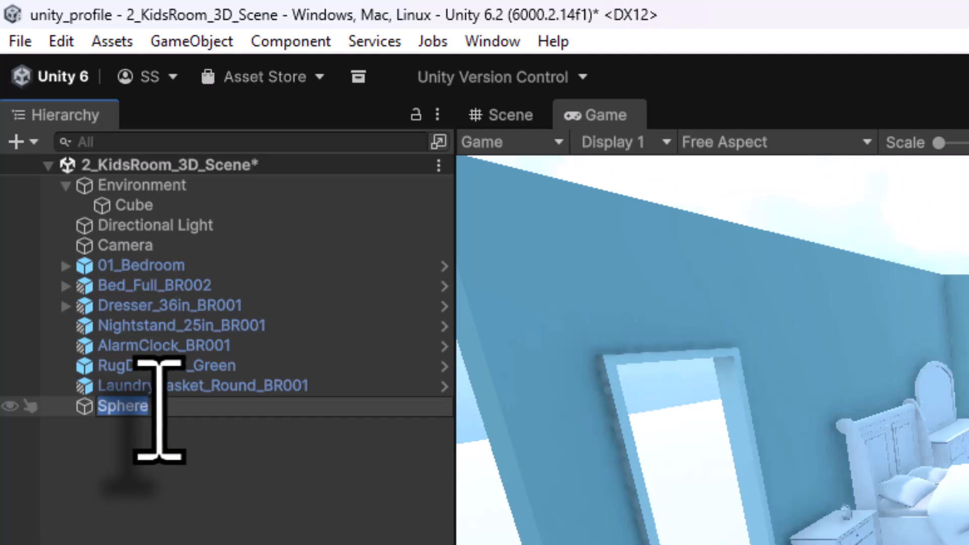
{"action": "left_click", "coordinate": [154, 483]}
{"action": "left_click", "coordinate": [124, 411]}
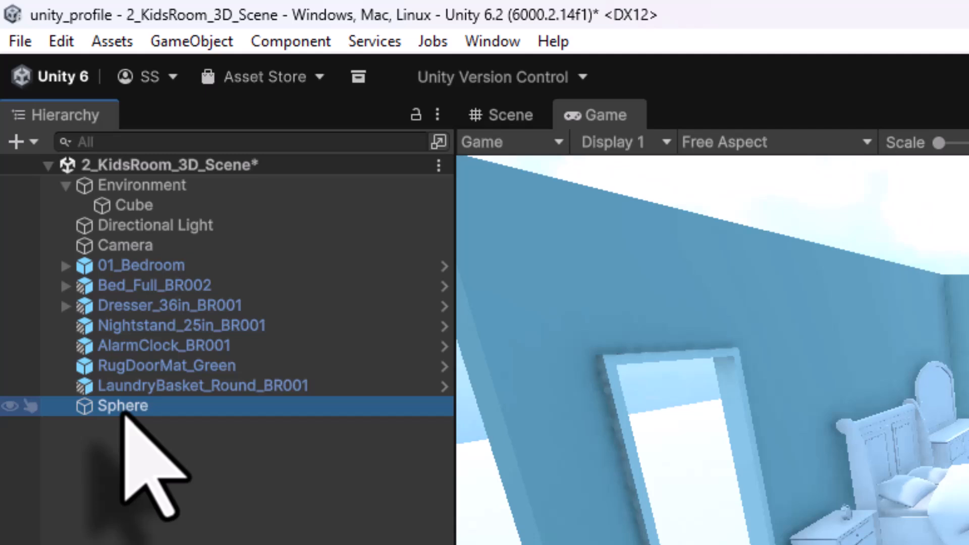
{"action": "left_click", "coordinate": [124, 413]}
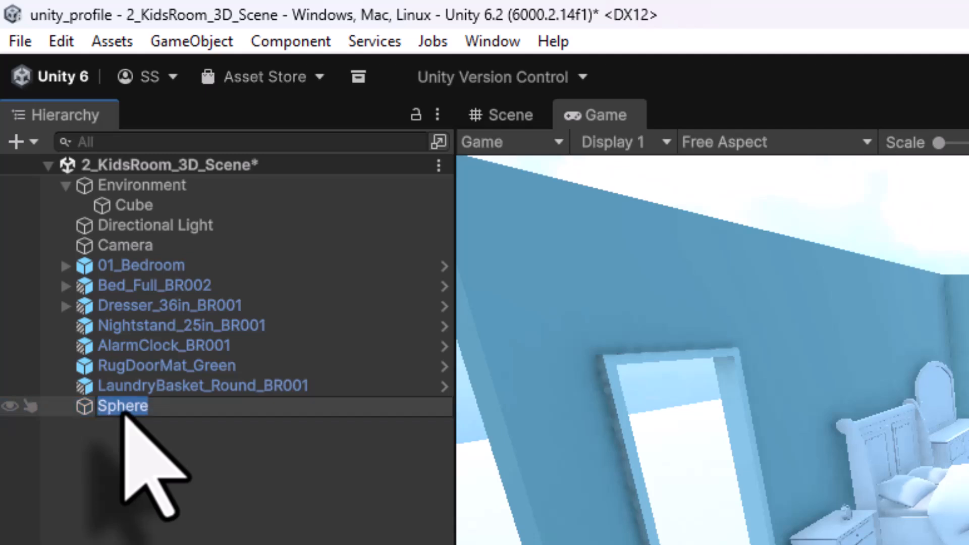
{"action": "type", "text": "Bal"}
{"action": "key", "text": "Return"}
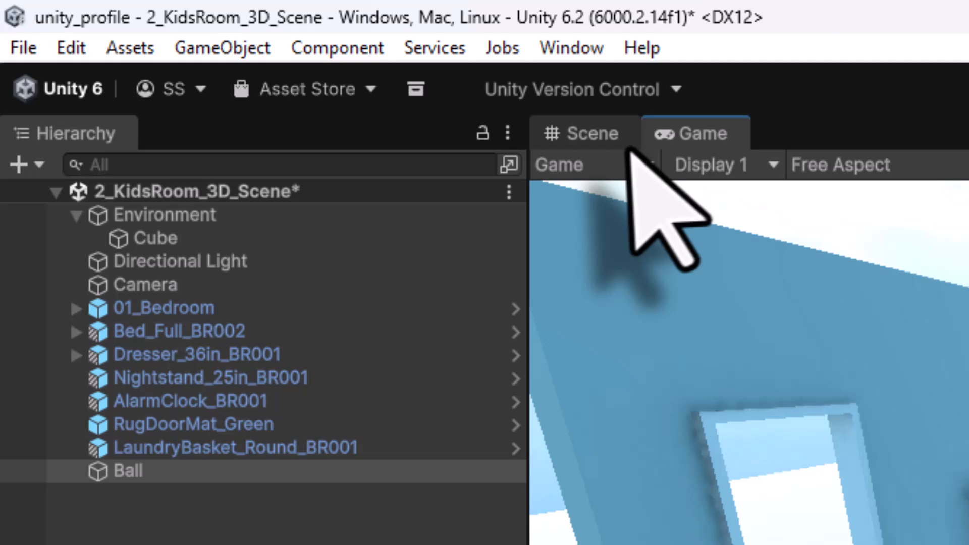
In the Scene view, reset the Ball's transform and scale it to 0.25 on all axes with constrained proportions
{"action": "left_click", "coordinate": [509, 116]}
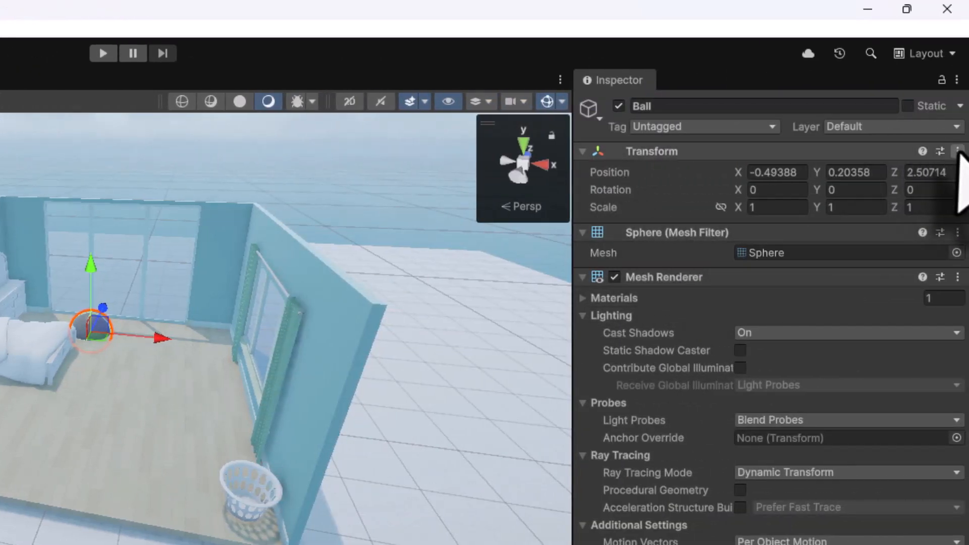
{"action": "left_click", "coordinate": [958, 151]}
{"action": "left_click", "coordinate": [941, 167]}
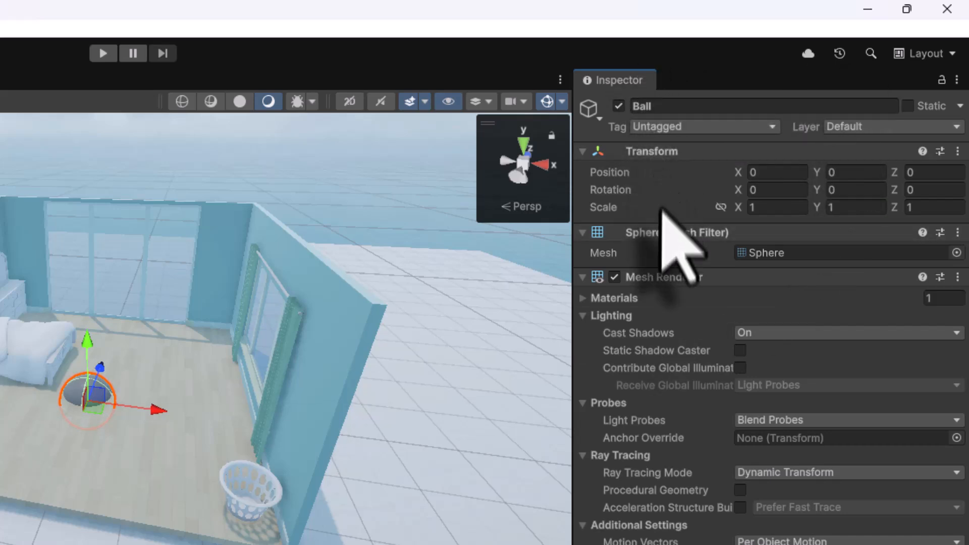
{"action": "left_click", "coordinate": [721, 207]}
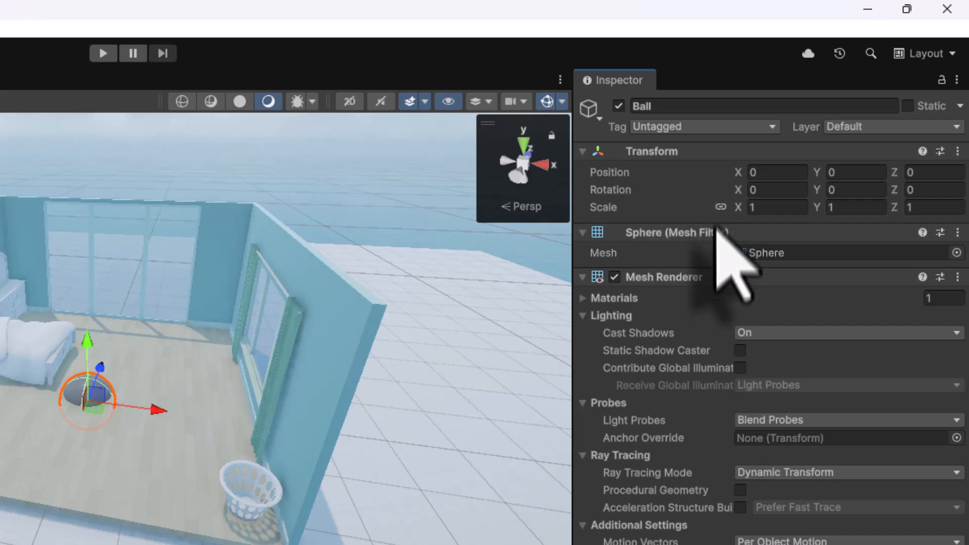
{"action": "left_click", "coordinate": [760, 207]}
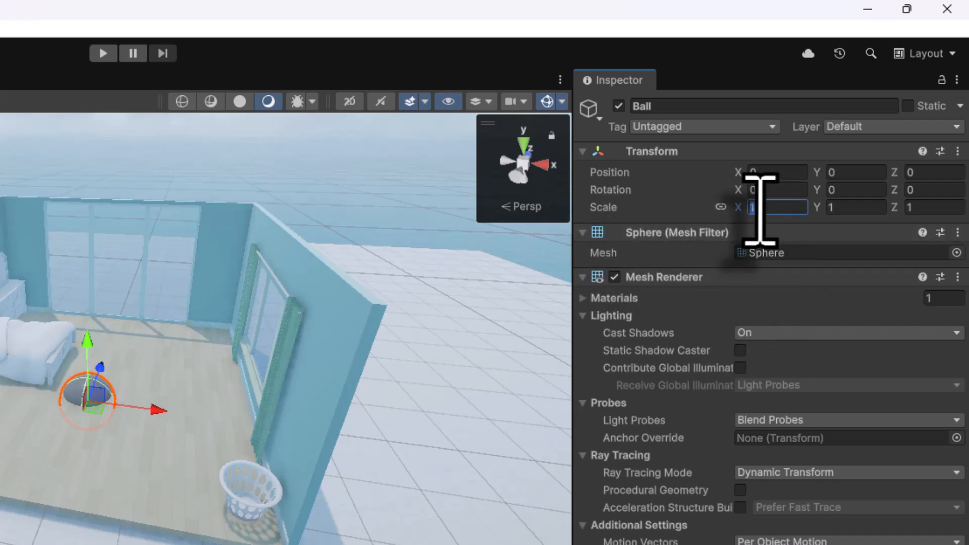
{"action": "type", "text": "0.25"}
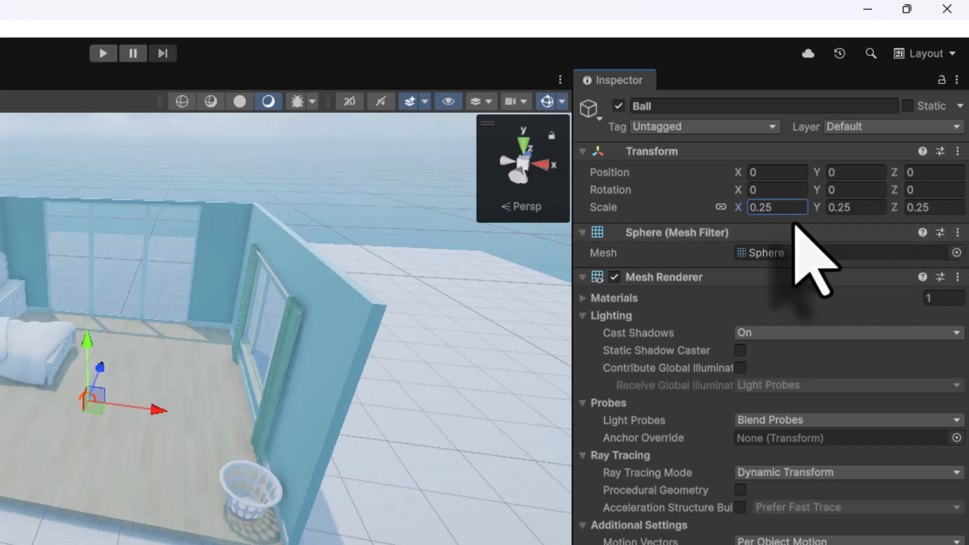
Position the Ball at X 2, Y 3, Z -1 and frame it in the Scene view
{"action": "left_click_drag", "start_coordinate": [87, 338], "coordinate": [101, 188]}
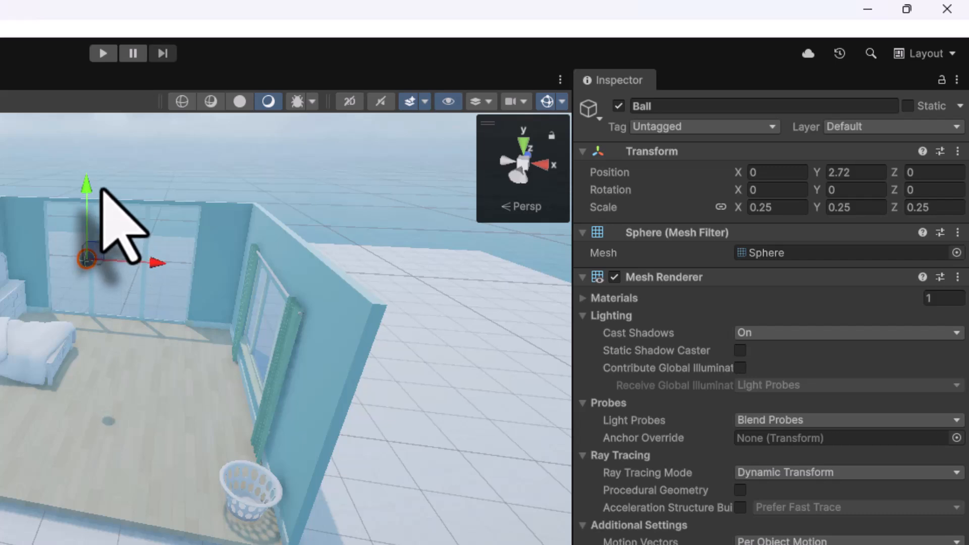
{"action": "left_click", "coordinate": [778, 173]}
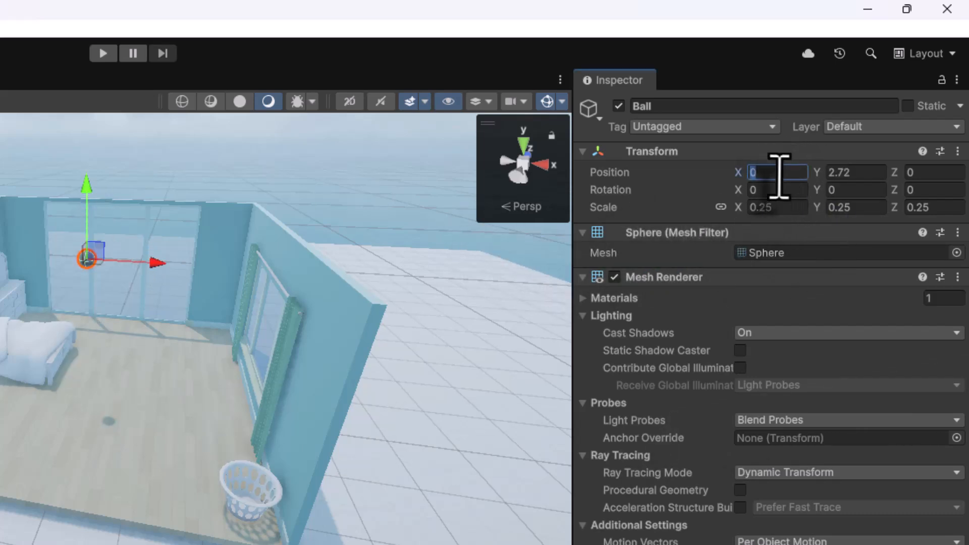
{"action": "type", "text": "2"}
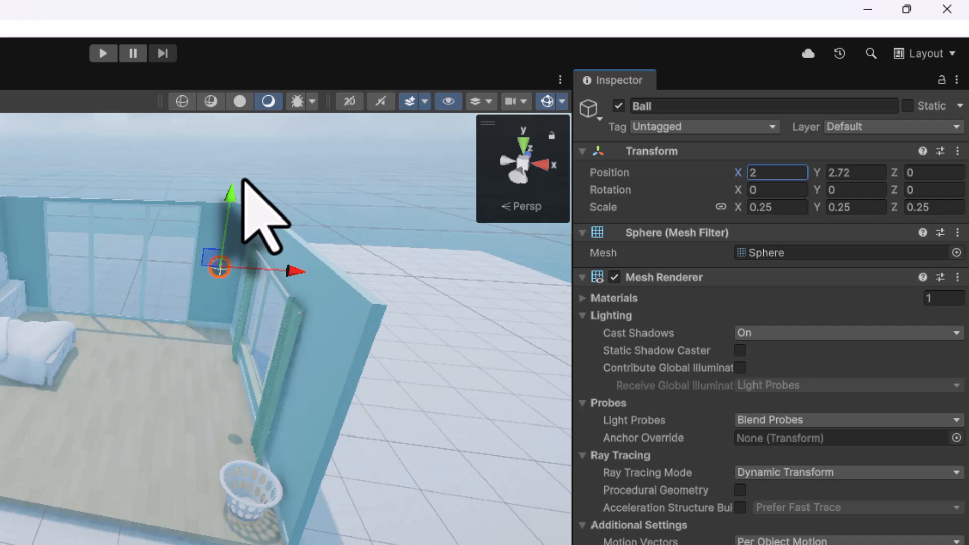
{"action": "left_click", "coordinate": [867, 174]}
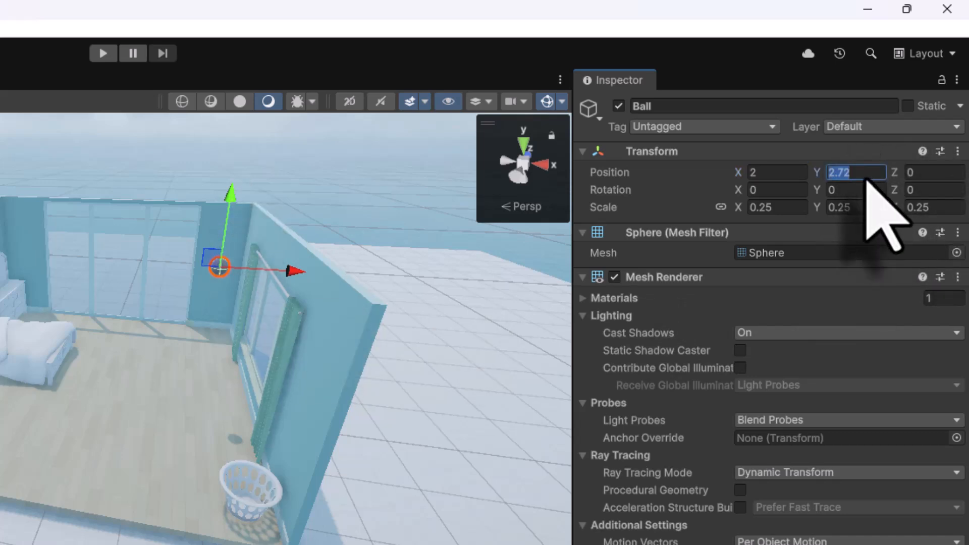
{"action": "type", "text": "3"}
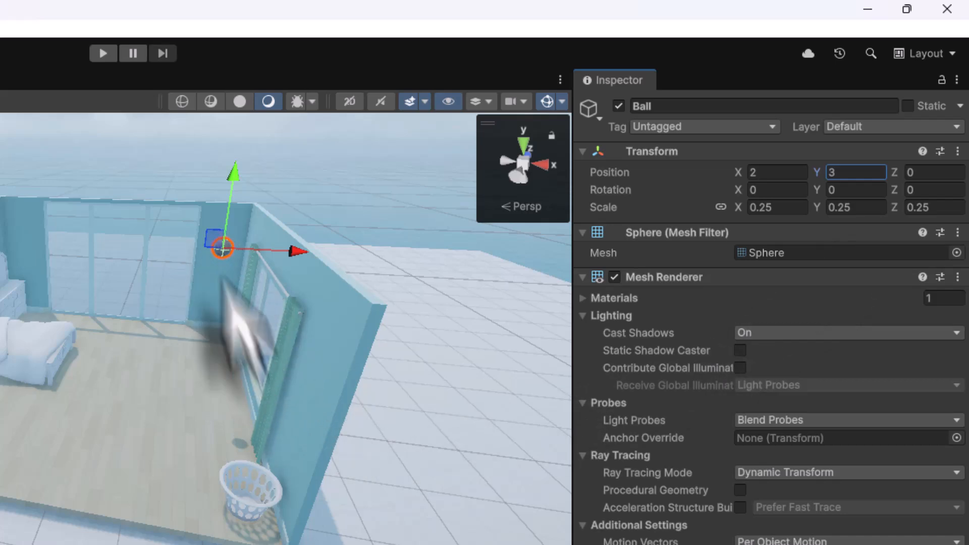
{"action": "left_click", "coordinate": [928, 175]}
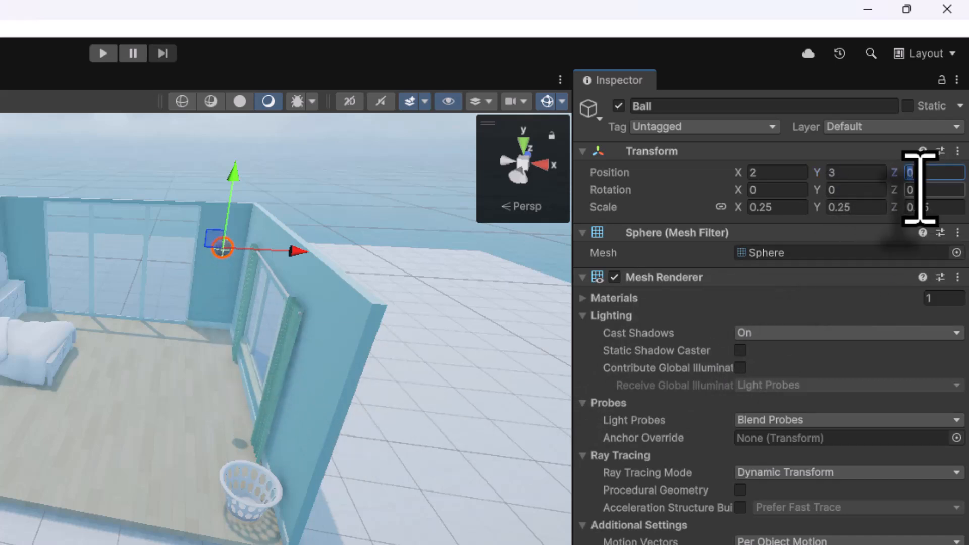
{"action": "type", "text": "-1"}
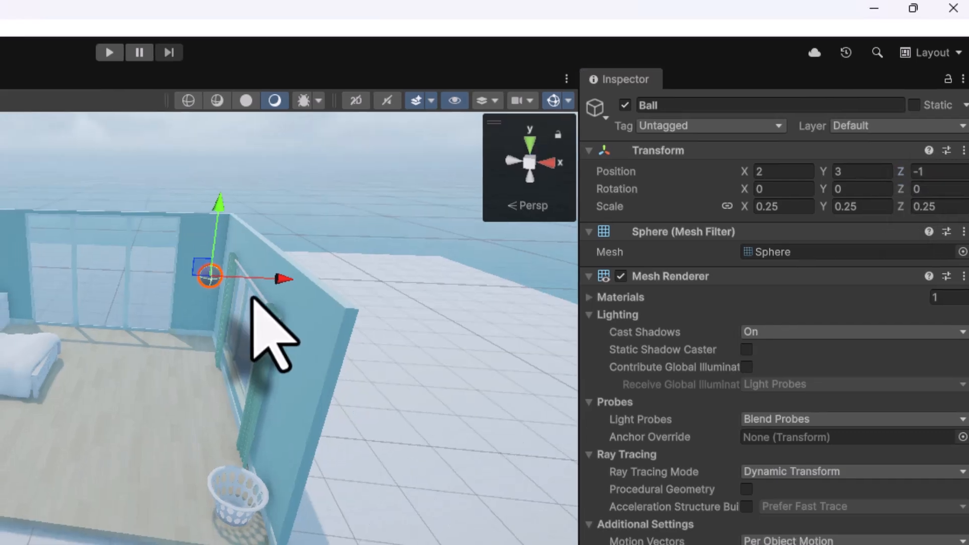
{"action": "type", "text": "f"}
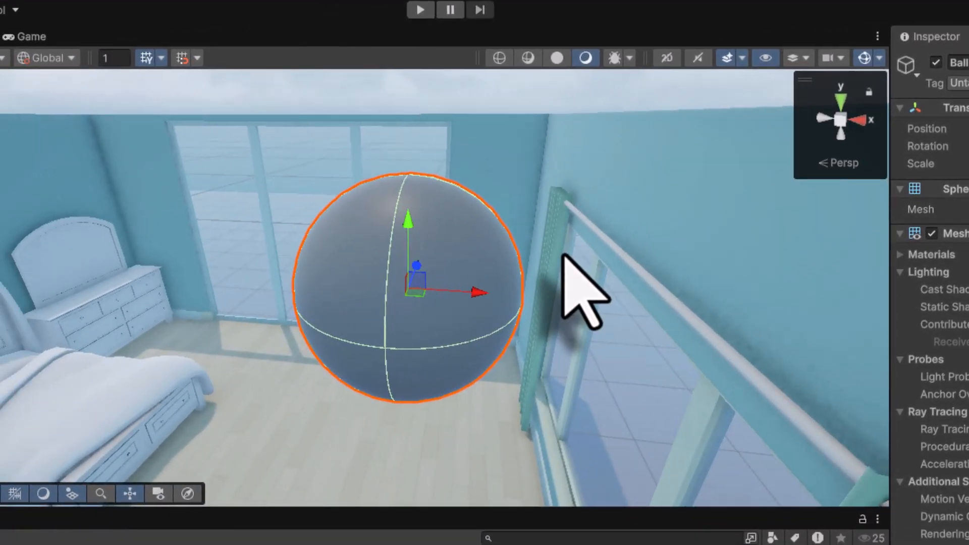
{"action": "left_click_drag", "start_coordinate": [225, 296], "coordinate": [327, 309], "text": "alt"}
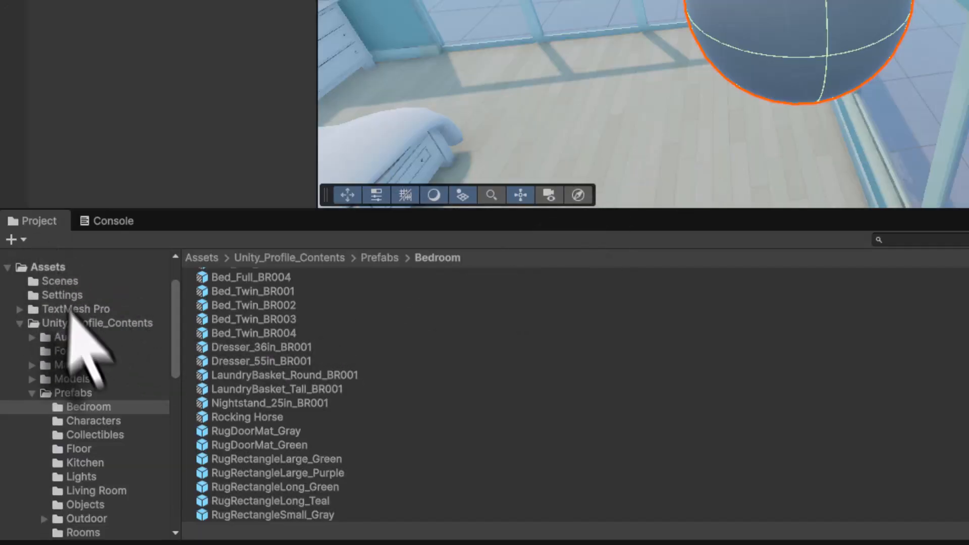
Create a folder named MyMaterials inside Unity_Profile_Contents/Materials
{"action": "left_click", "coordinate": [53, 323]}
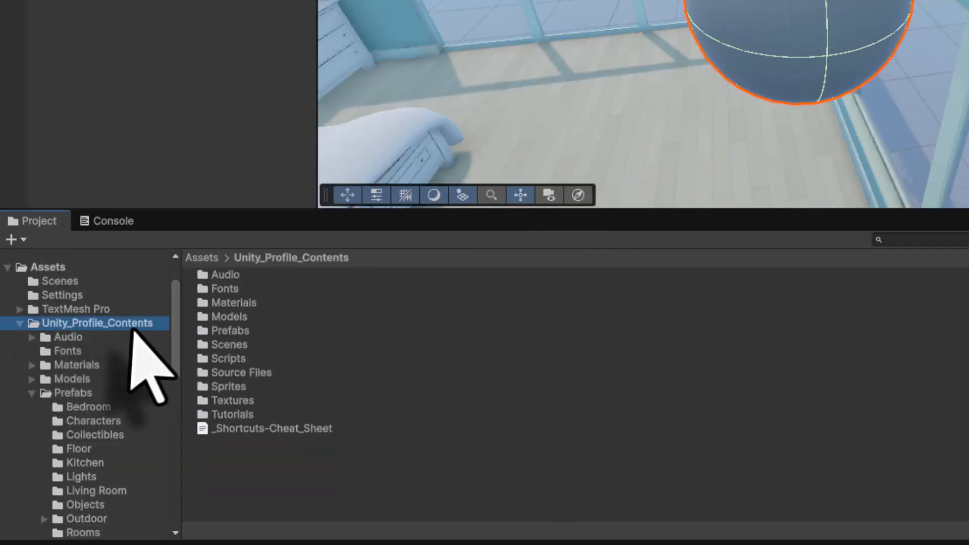
{"action": "left_click", "coordinate": [244, 302]}
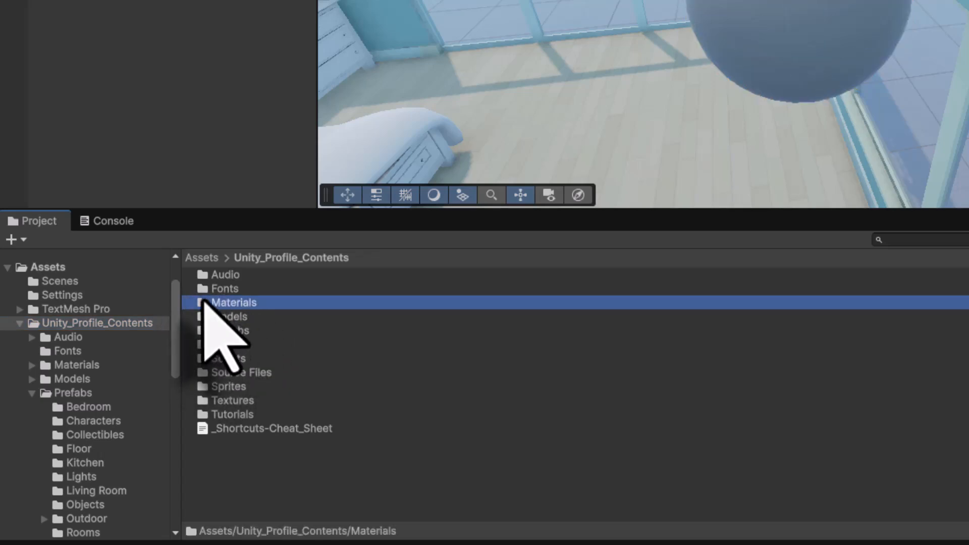
{"action": "double_click", "coordinate": [213, 302]}
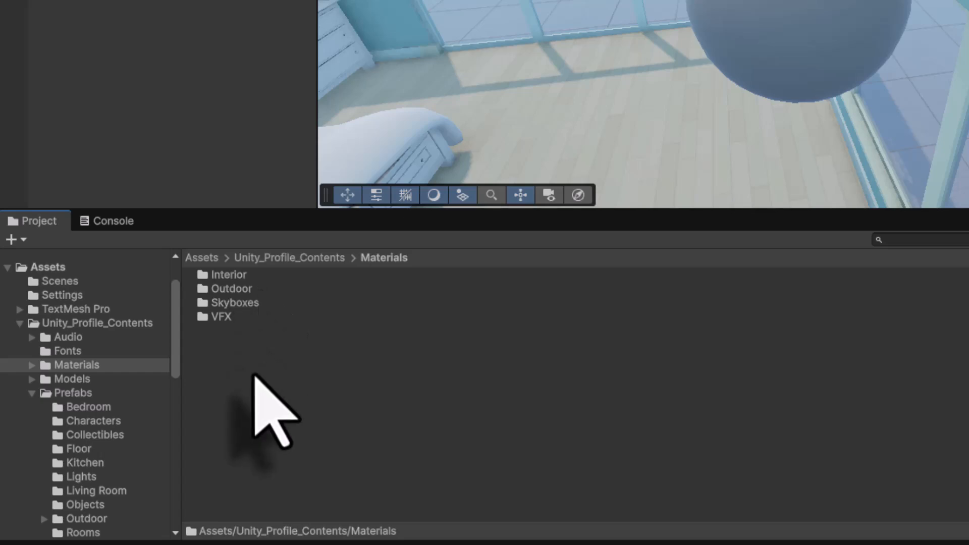
{"action": "right_click", "coordinate": [253, 378]}
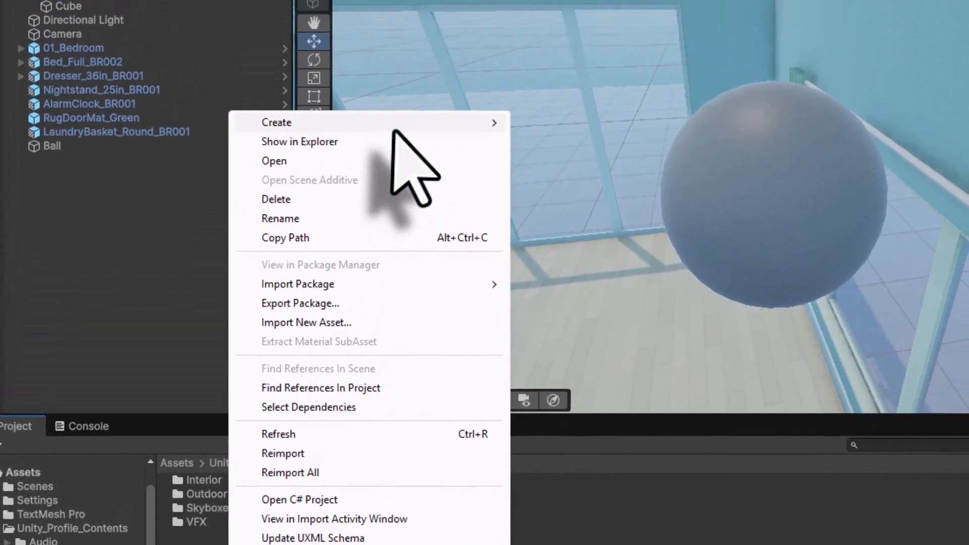
{"action": "mouse_move", "coordinate": [399, 133]}
{"action": "left_click", "coordinate": [544, 126]}
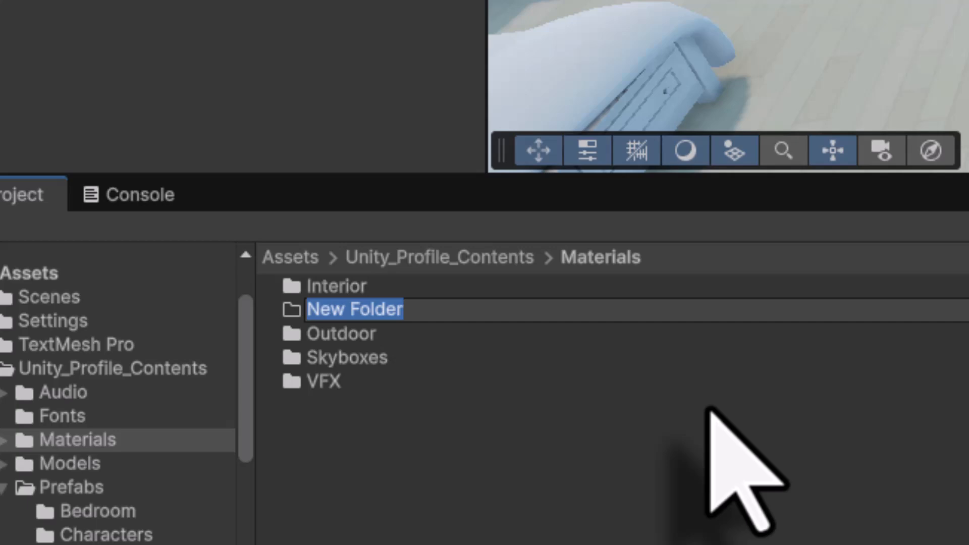
{"action": "type", "text": "MyMaterials"}
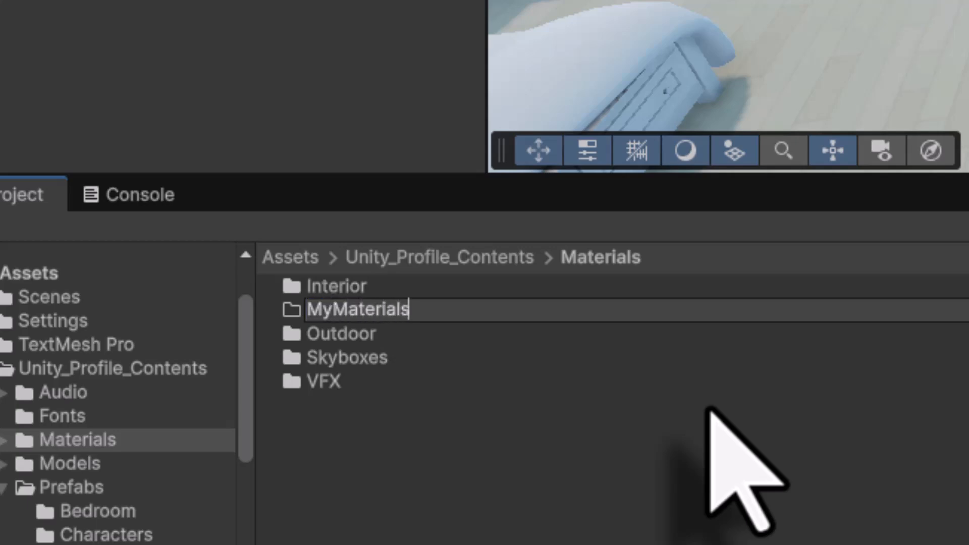
{"action": "key", "text": "Return"}
Create a material named Ball_Mat inside the MyMaterials folder
{"action": "double_click", "coordinate": [444, 309]}
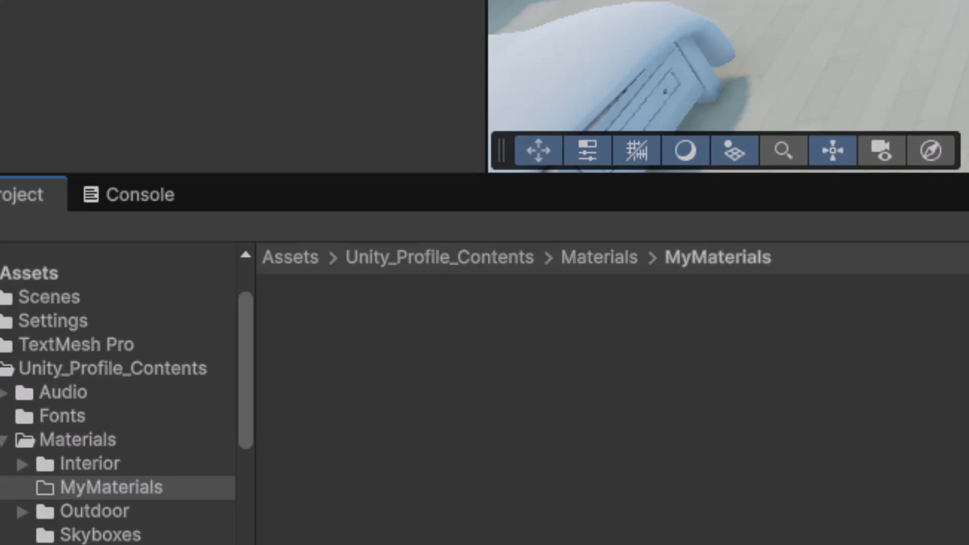
{"action": "right_click", "coordinate": [344, 404]}
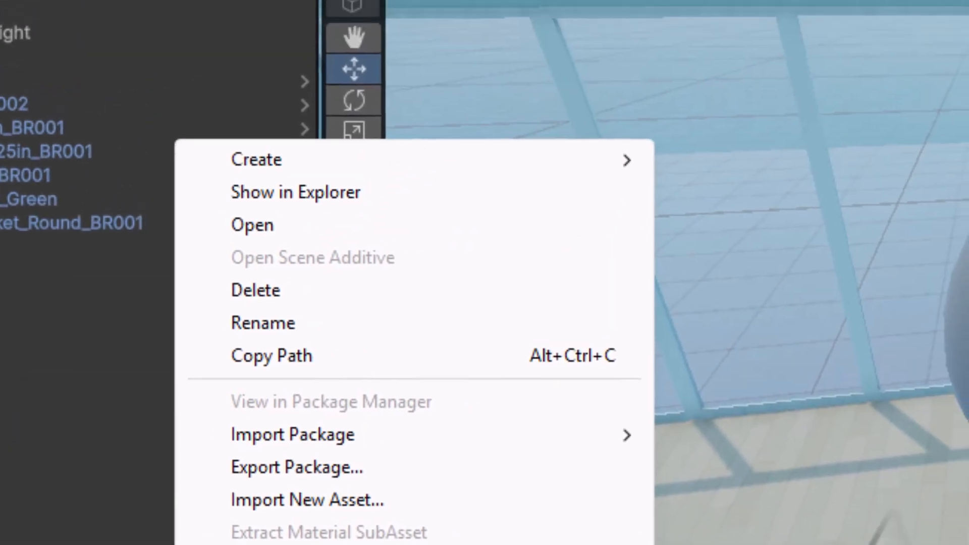
{"action": "mouse_move", "coordinate": [575, 152]}
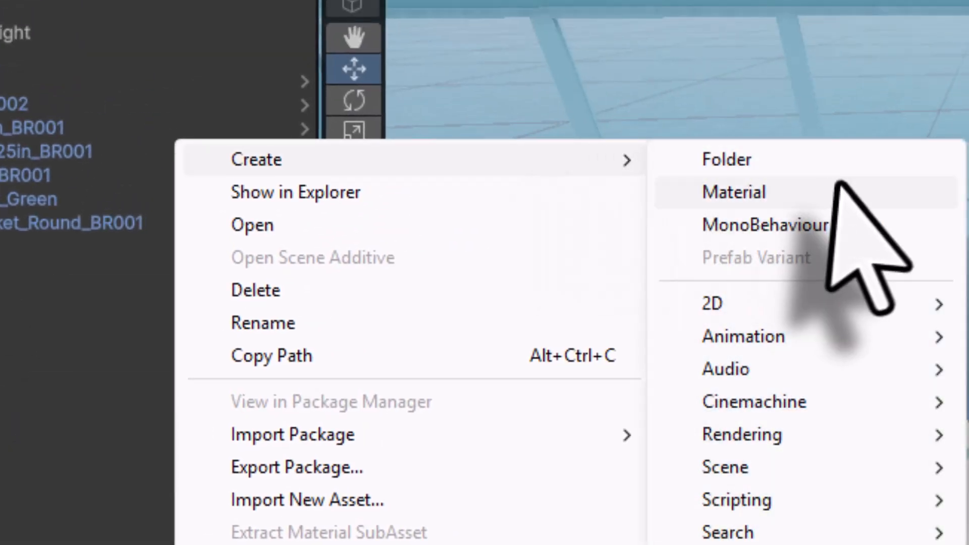
{"action": "left_click", "coordinate": [827, 183]}
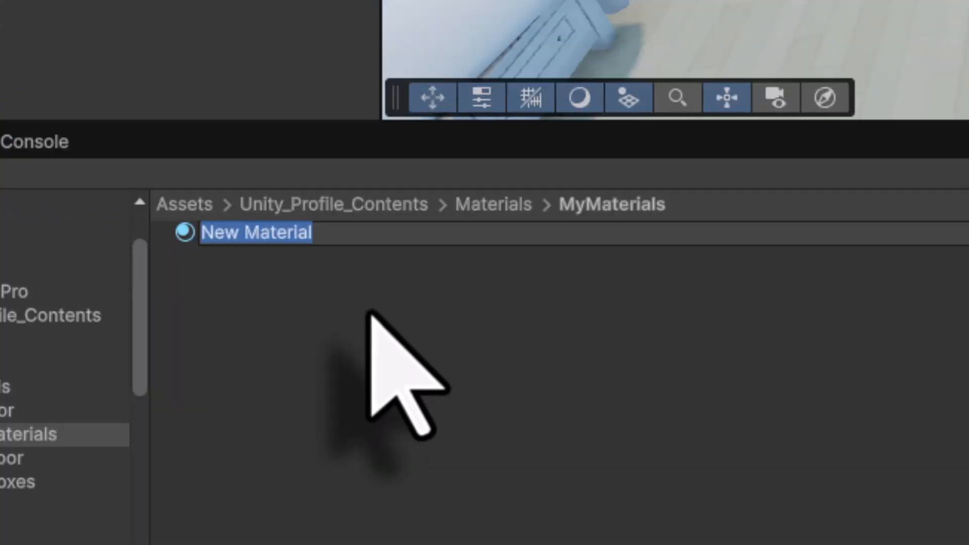
{"action": "type", "text": "Ball_Mat"}
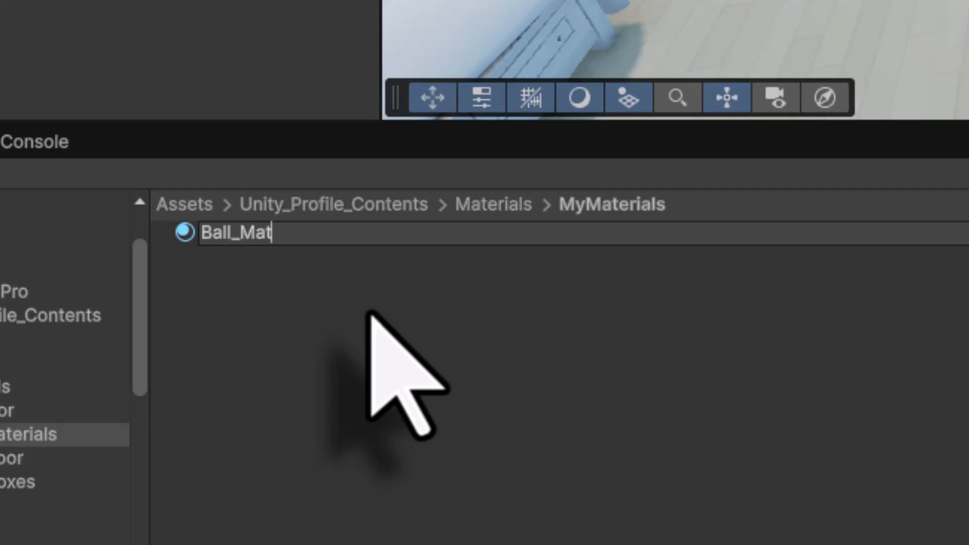
{"action": "key", "text": "Return"}
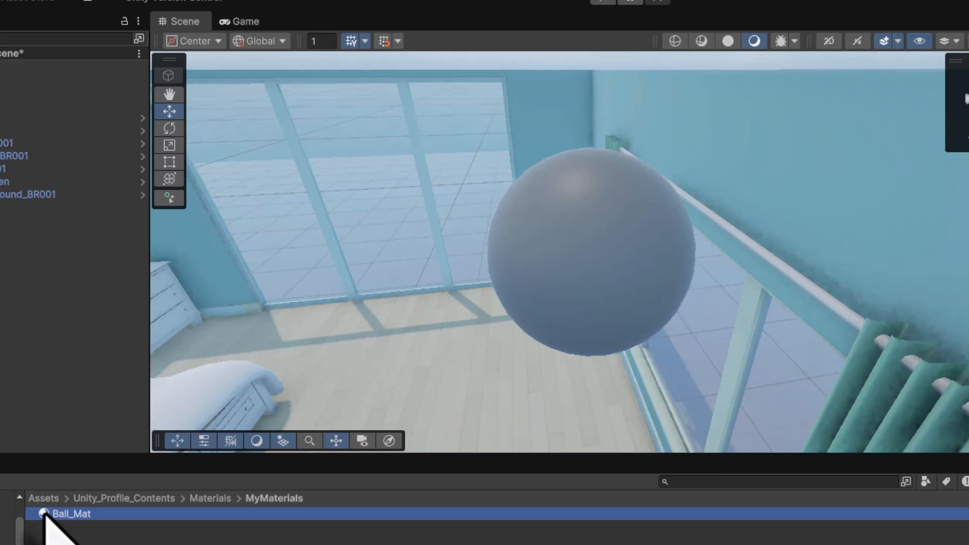
Apply the Ball_Mat material to the Ball in the Scene view
{"action": "left_click_drag", "start_coordinate": [45, 515], "coordinate": [0, 212]}
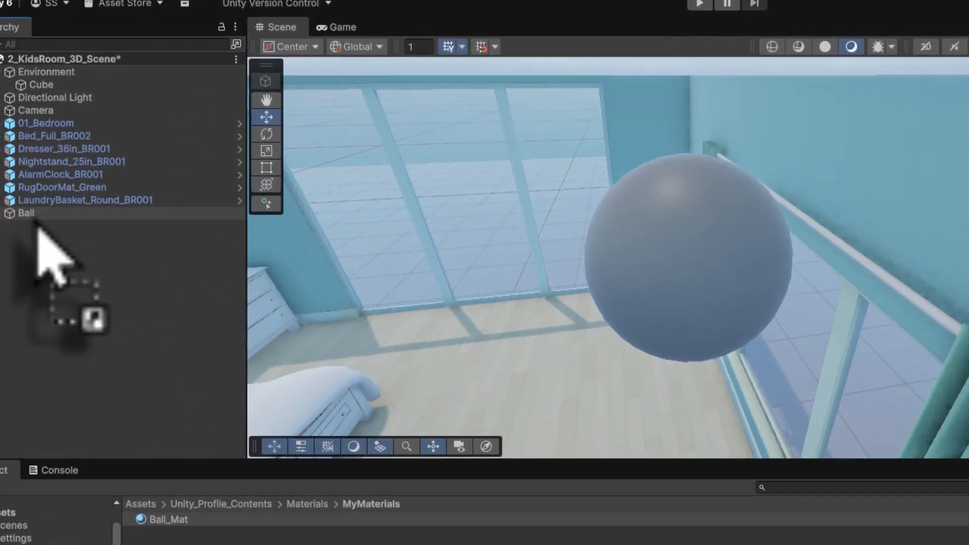
{"action": "left_click_drag", "start_coordinate": [38, 227], "coordinate": [666, 266]}
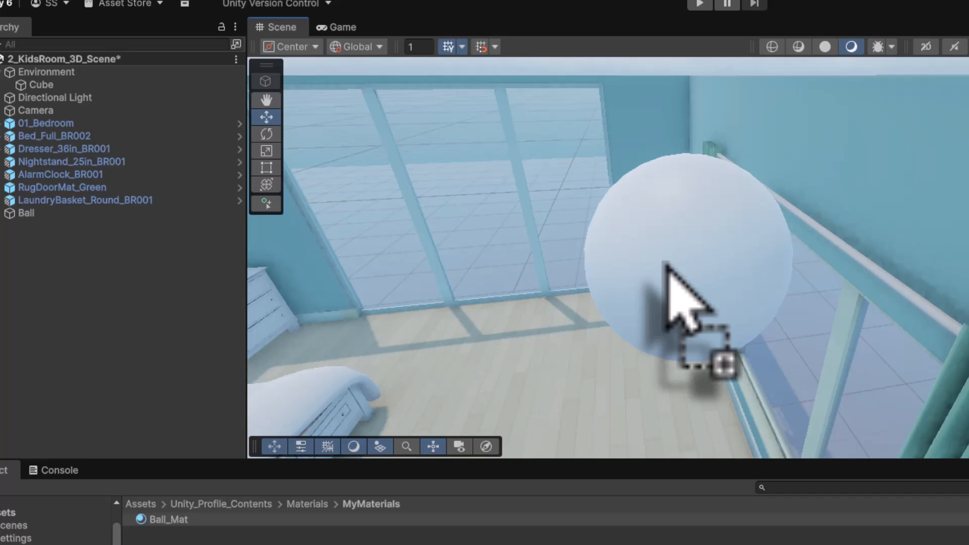
Drop Ball_Mat onto the Ball, select the Ball, and expand the Mesh Renderer's Materials list to check the assignment
{"action": "left_click_drag", "start_coordinate": [667, 266], "coordinate": [666, 266]}
{"action": "left_click", "coordinate": [22, 212]}
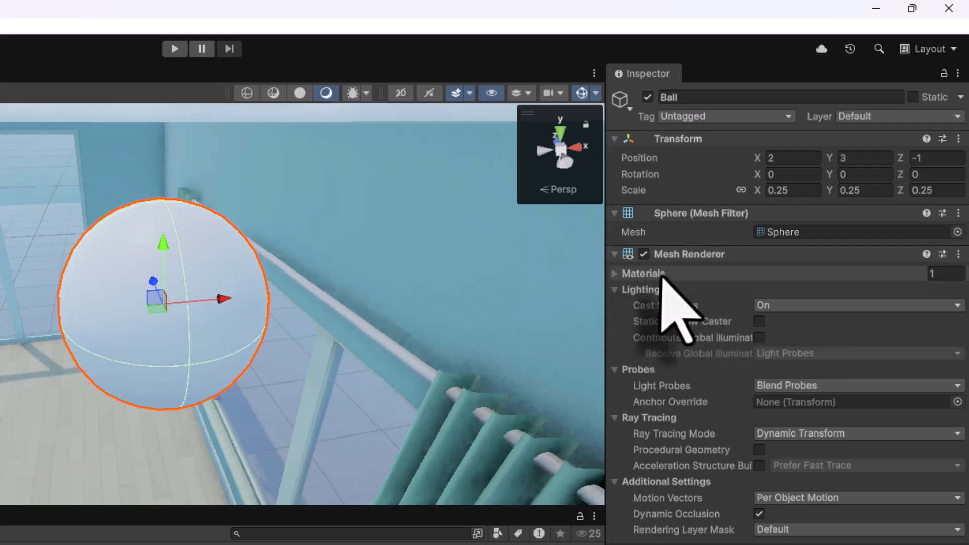
{"action": "left_click", "coordinate": [616, 273]}
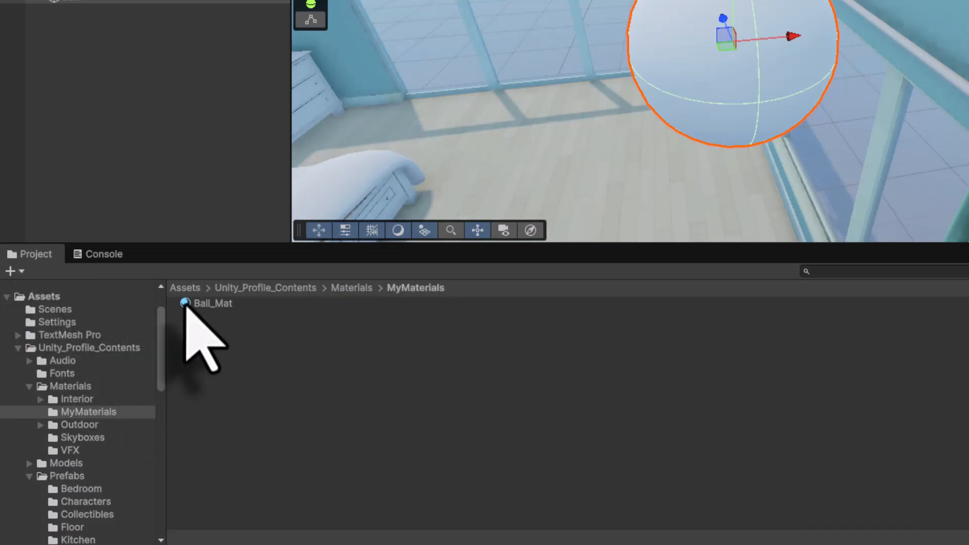
Select the Ball_Mat material in MyMaterials and choose Metallic as its Workflow Mode
{"action": "left_click", "coordinate": [186, 304]}
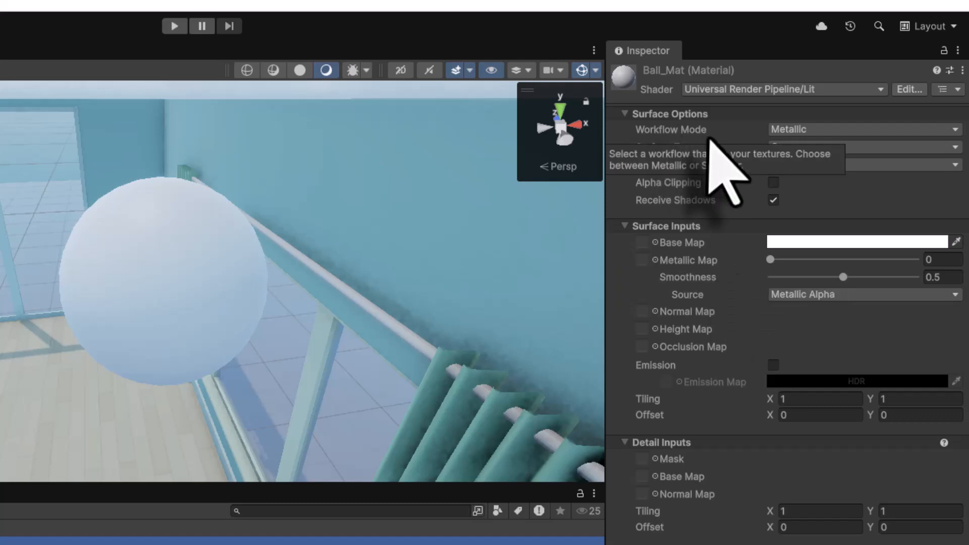
{"action": "left_click", "coordinate": [808, 130]}
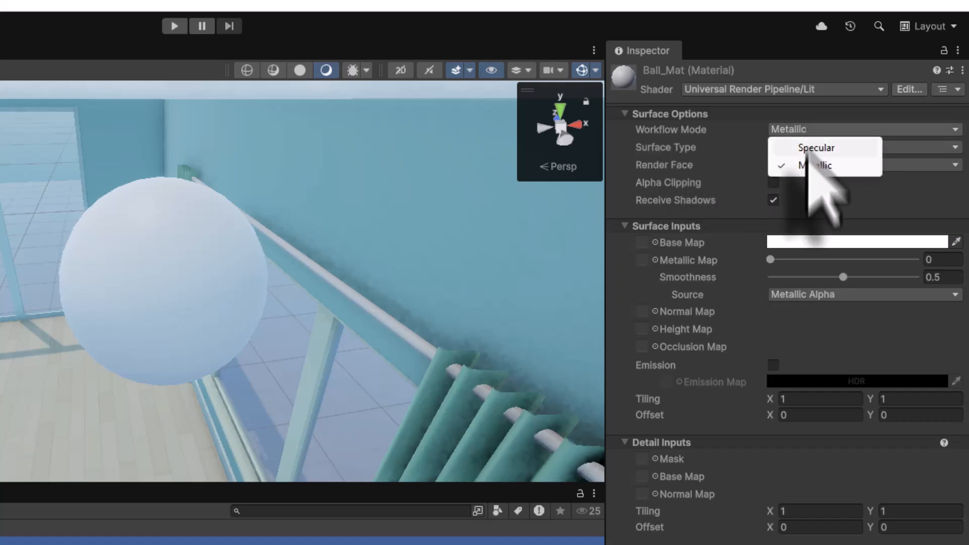
{"action": "left_click", "coordinate": [807, 164]}
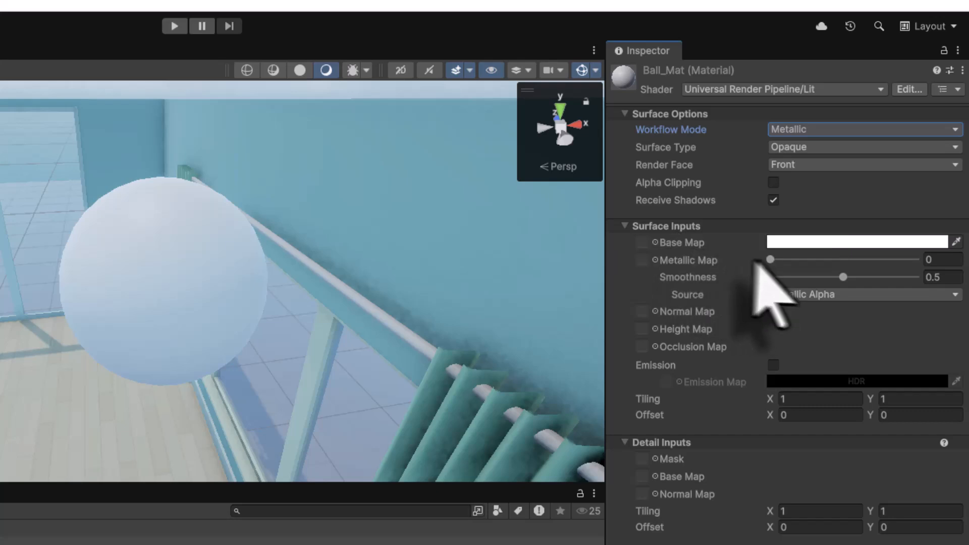
Set Ball_Mat's Base Map color to a muted teal blue, RGB 69, 142, 154
{"action": "left_click", "coordinate": [798, 242]}
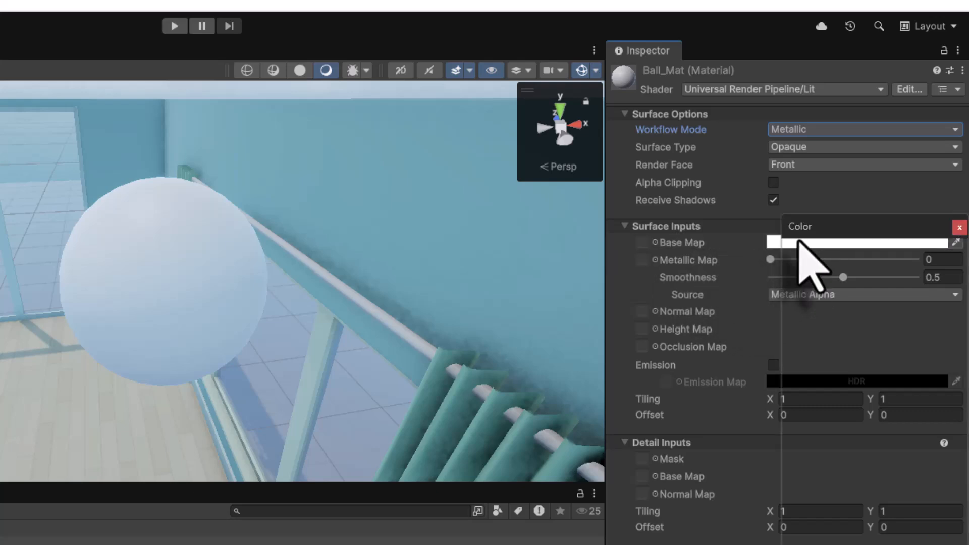
{"action": "left_click_drag", "start_coordinate": [897, 355], "coordinate": [884, 352]}
{"action": "left_click_drag", "start_coordinate": [808, 345], "coordinate": [800, 373]}
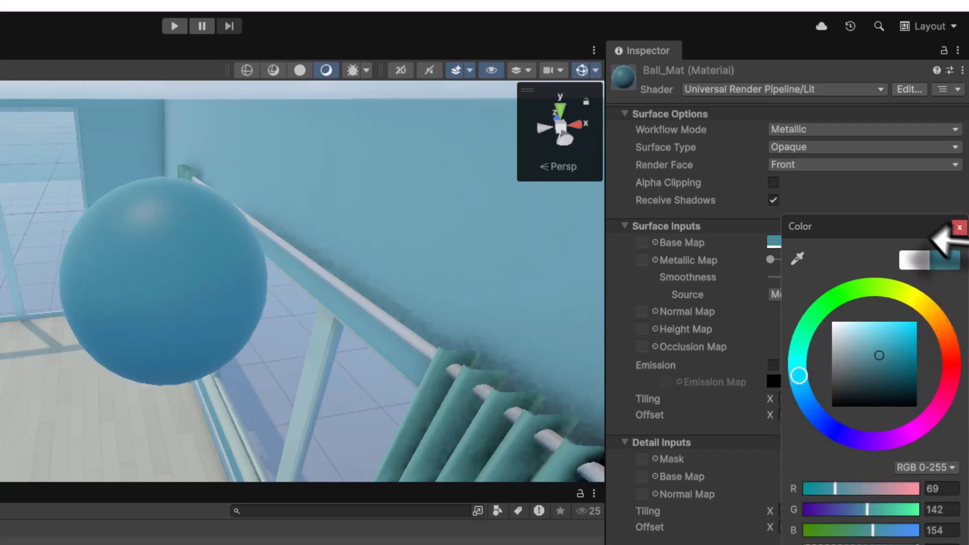
{"action": "left_click", "coordinate": [960, 228]}
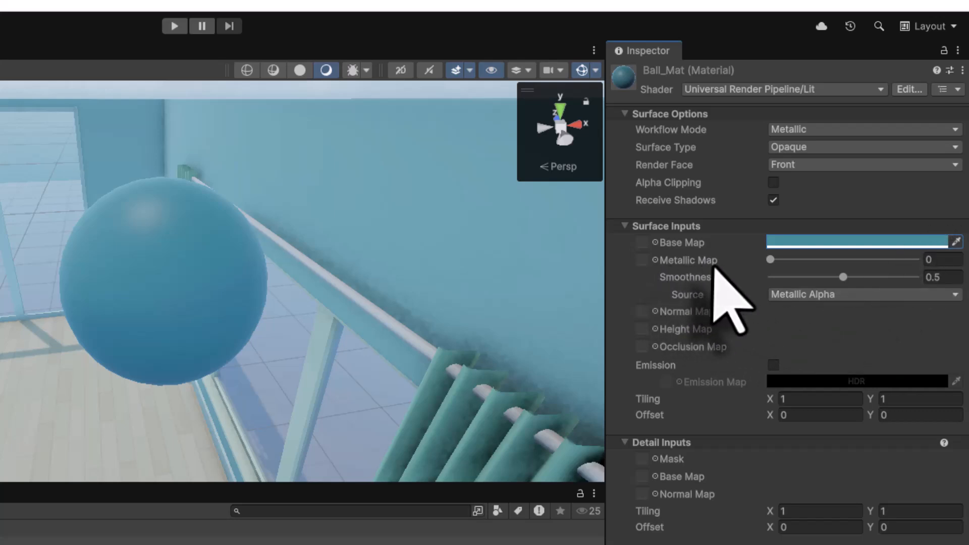
Set Ball_Mat's Metallic Map value to 0.5 and adjust its Smoothness to a medium gloss near the middle of the range
{"action": "left_click_drag", "start_coordinate": [770, 260], "coordinate": [874, 271]}
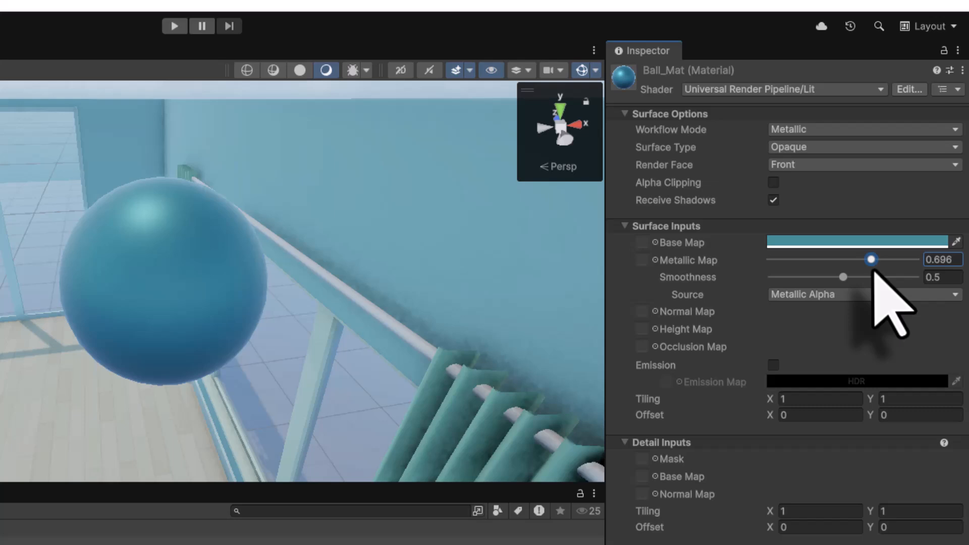
{"action": "left_click", "coordinate": [956, 259]}
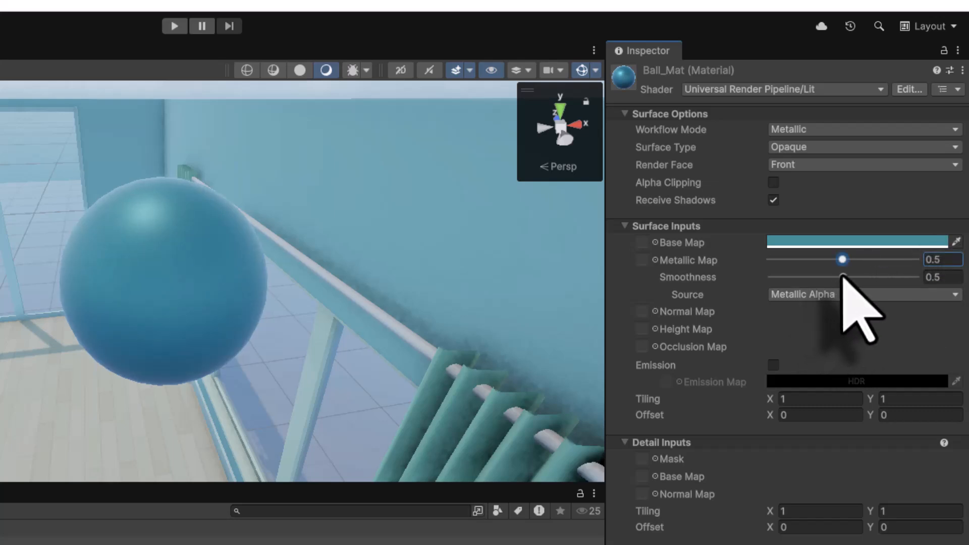
{"action": "left_click_drag", "start_coordinate": [843, 277], "coordinate": [898, 277]}
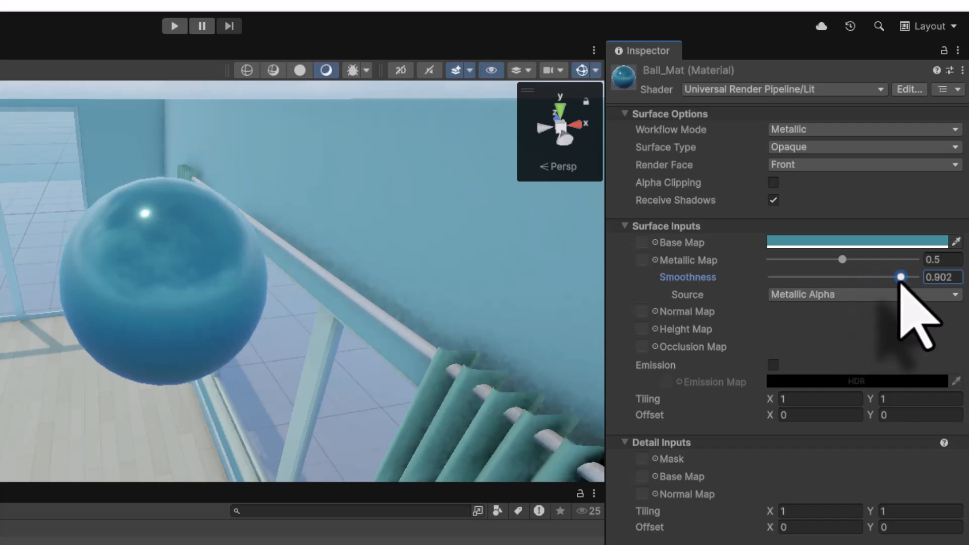
{"action": "left_click_drag", "start_coordinate": [899, 278], "coordinate": [849, 277]}
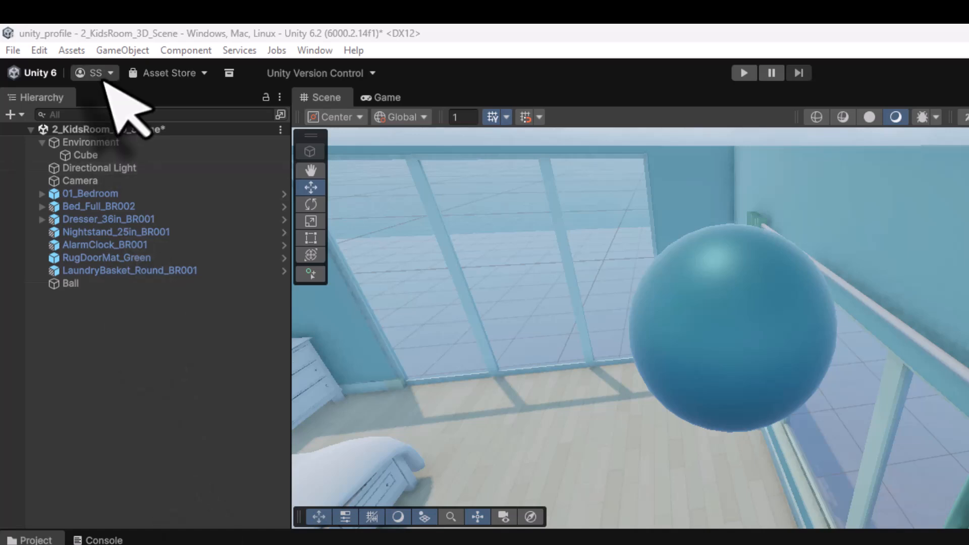
Save the scene, run it in Play mode to check the colored ball in the Game view, and stop playback
{"action": "left_click", "coordinate": [12, 50]}
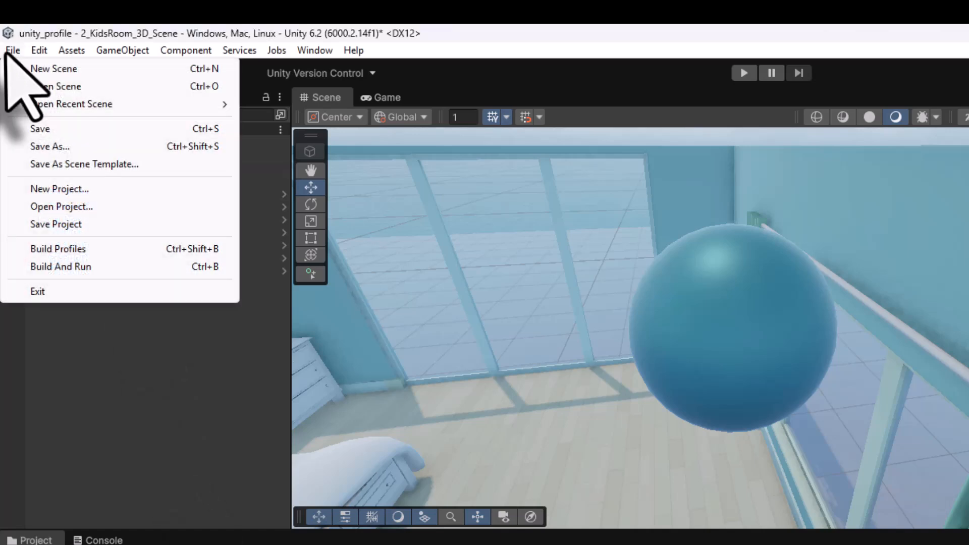
{"action": "left_click", "coordinate": [24, 129]}
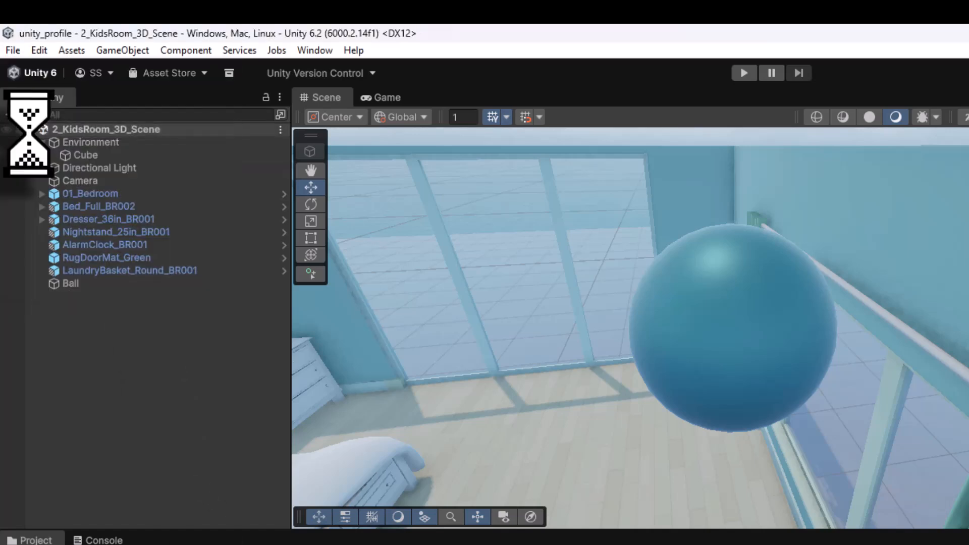
{"action": "left_click", "coordinate": [746, 74]}
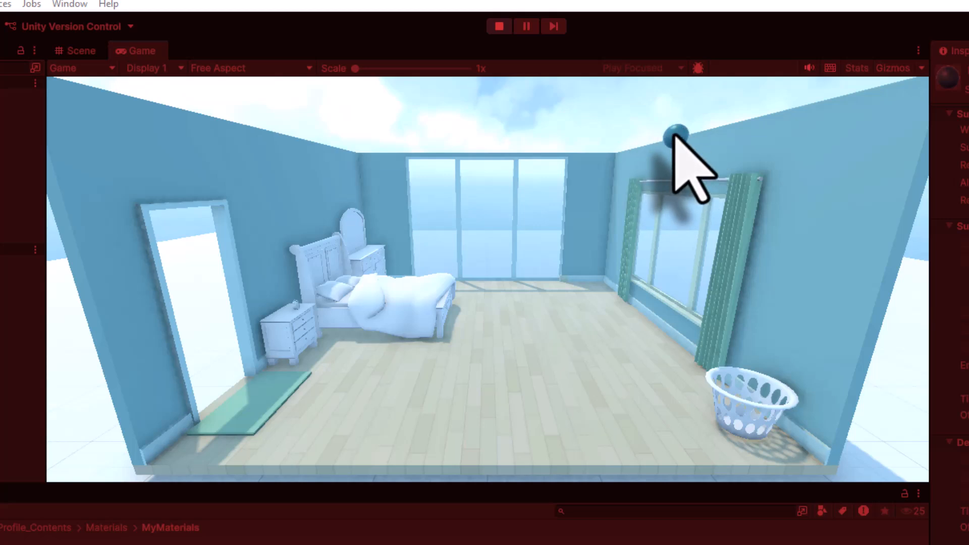
{"action": "left_click", "coordinate": [500, 26]}
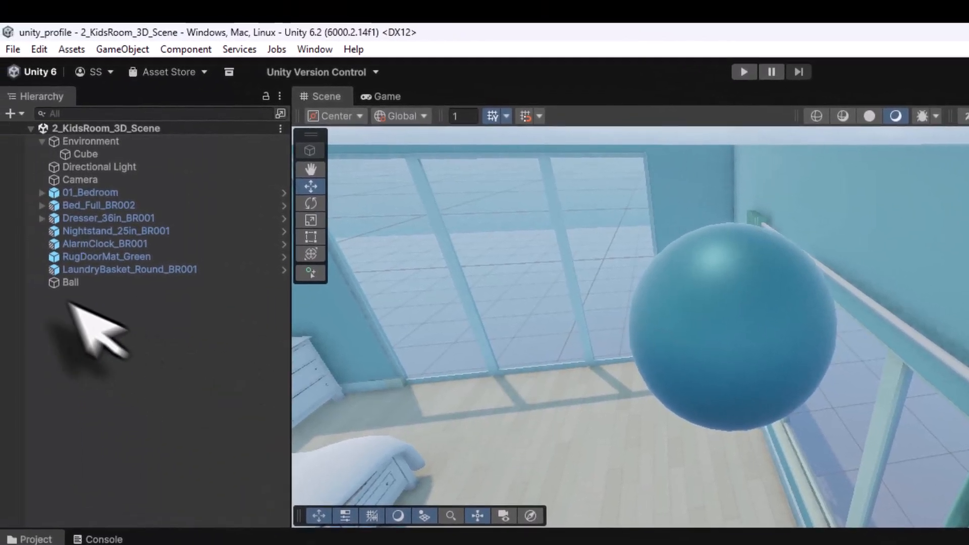
Add a Rigidbody component to the Ball and review its settings
{"action": "left_click", "coordinate": [0, 263]}
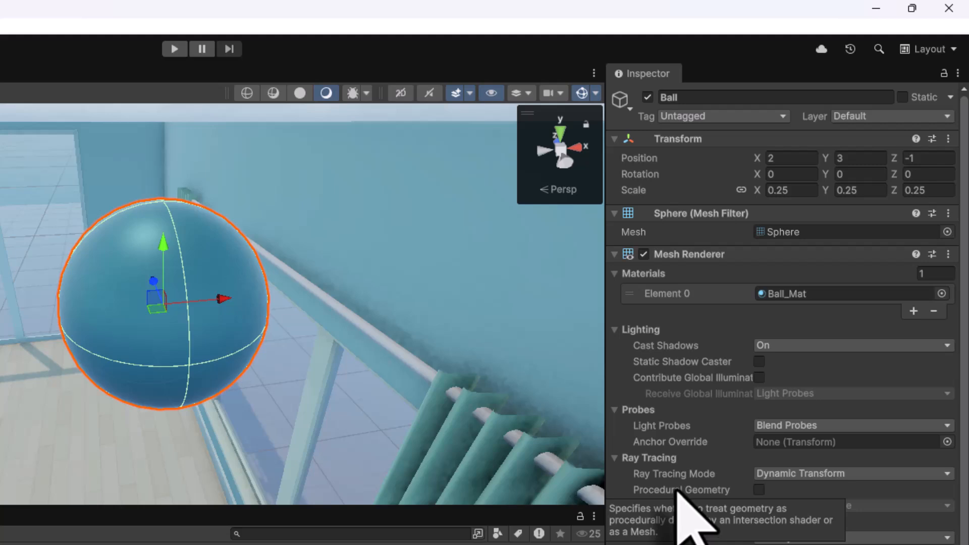
{"action": "scroll", "coordinate": [677, 490], "scroll_direction": "down", "scroll_amount": 2}
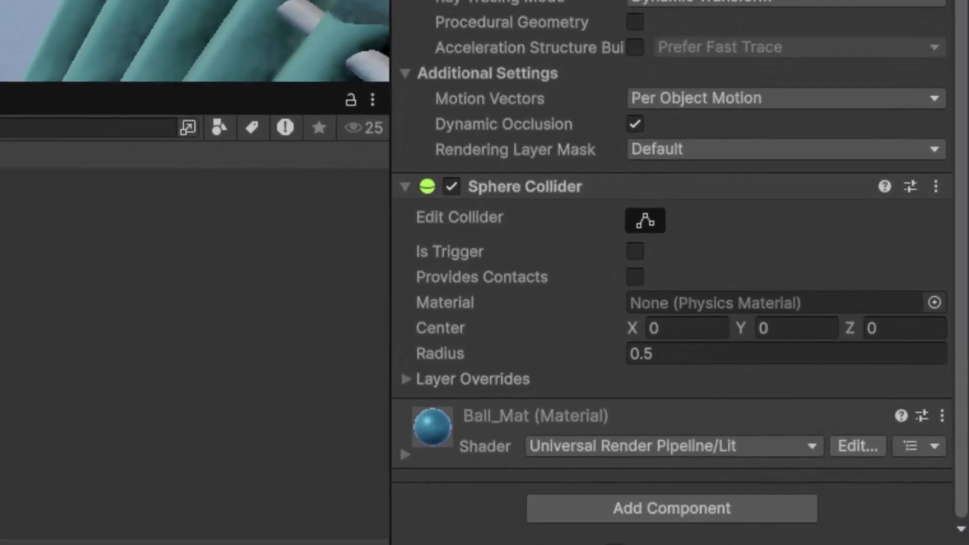
{"action": "left_click", "coordinate": [634, 510]}
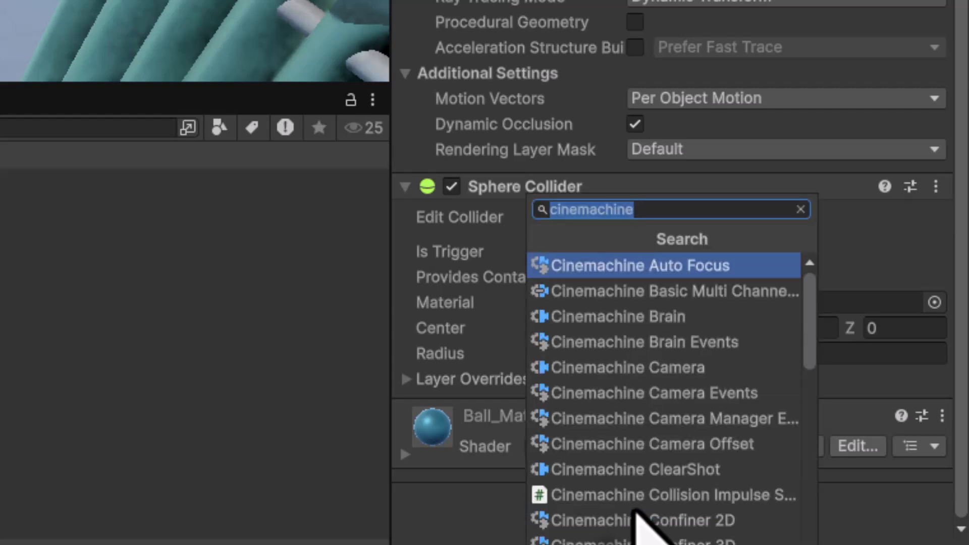
{"action": "type", "text": "rigi"}
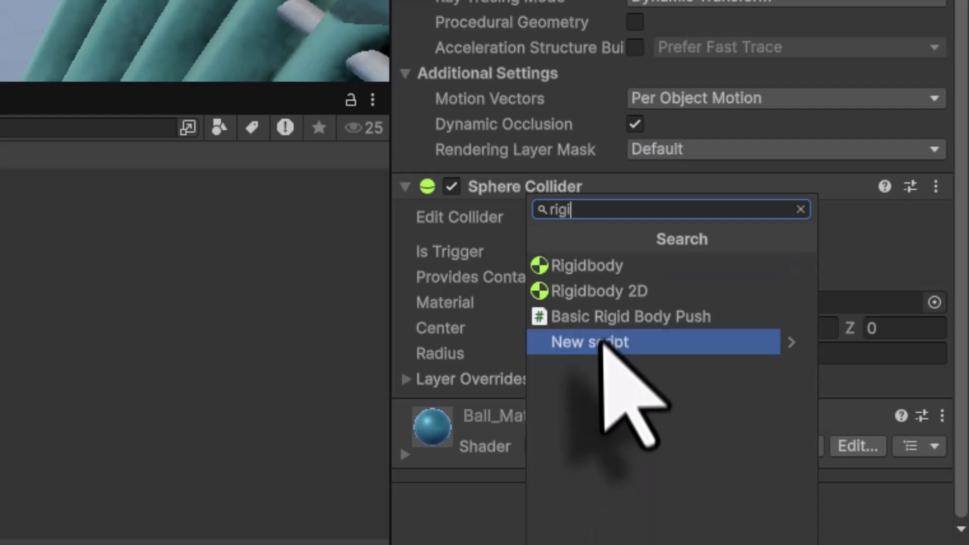
{"action": "left_click", "coordinate": [599, 267]}
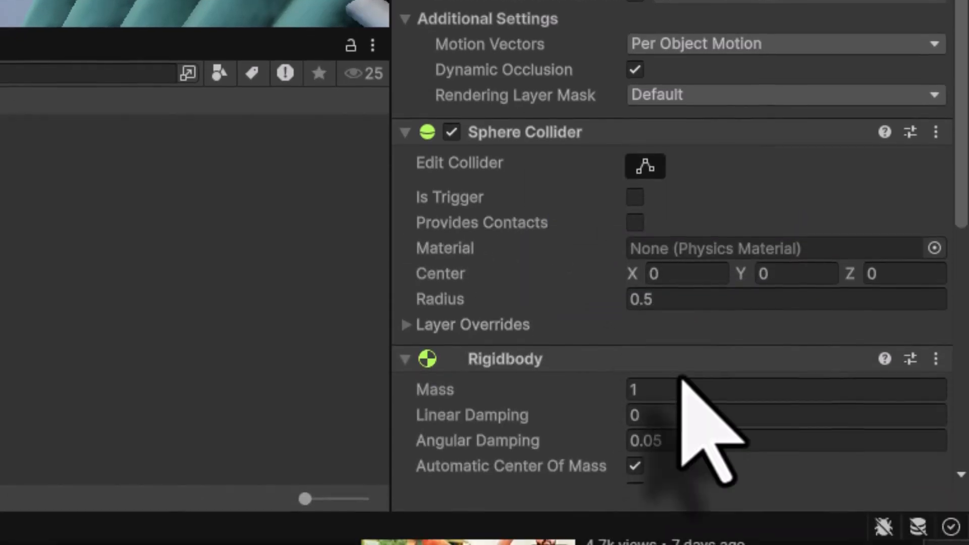
{"action": "scroll", "coordinate": [676, 464], "scroll_direction": "down", "scroll_amount": 5}
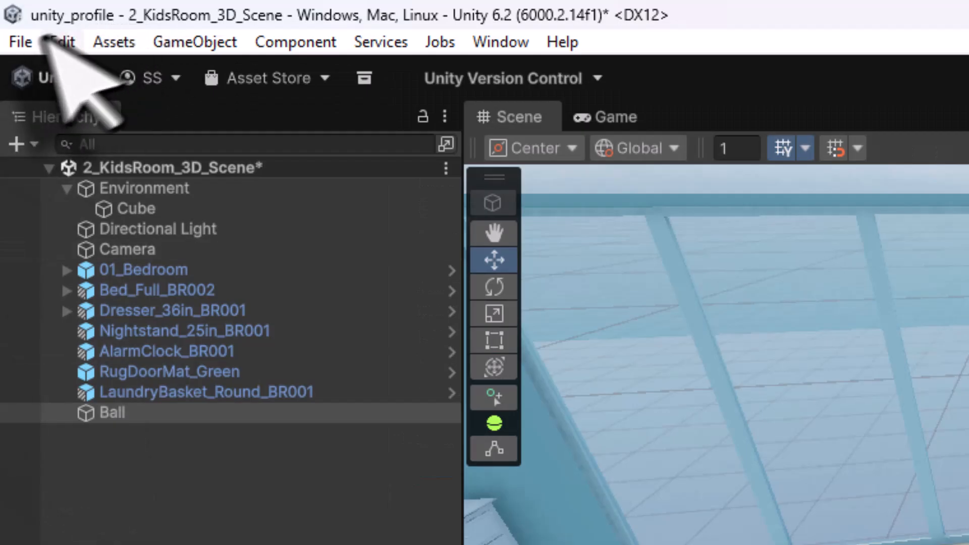
Save the Rigidbody change and play-test the scene to see how the ball reacts to gravity, ending Play mode when done
{"action": "left_click", "coordinate": [17, 41]}
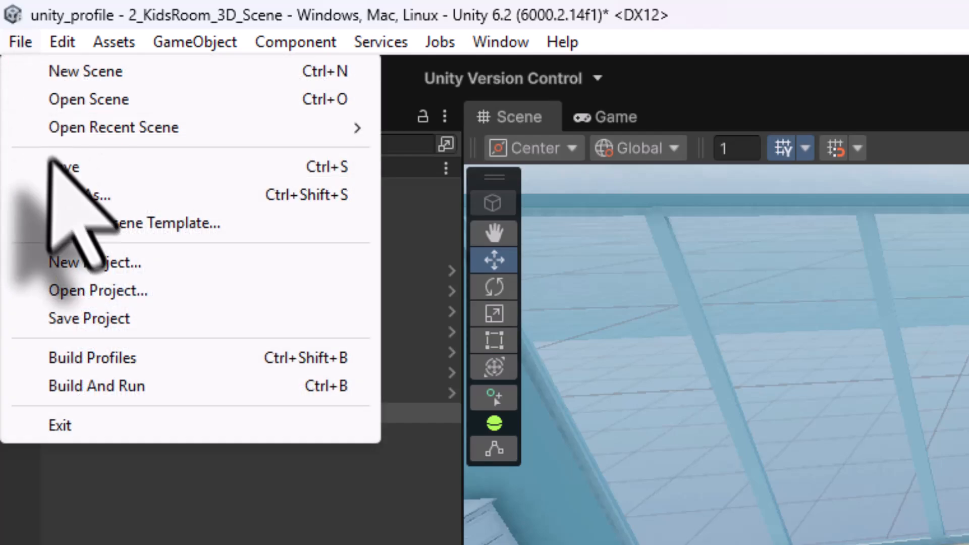
{"action": "left_click", "coordinate": [58, 168]}
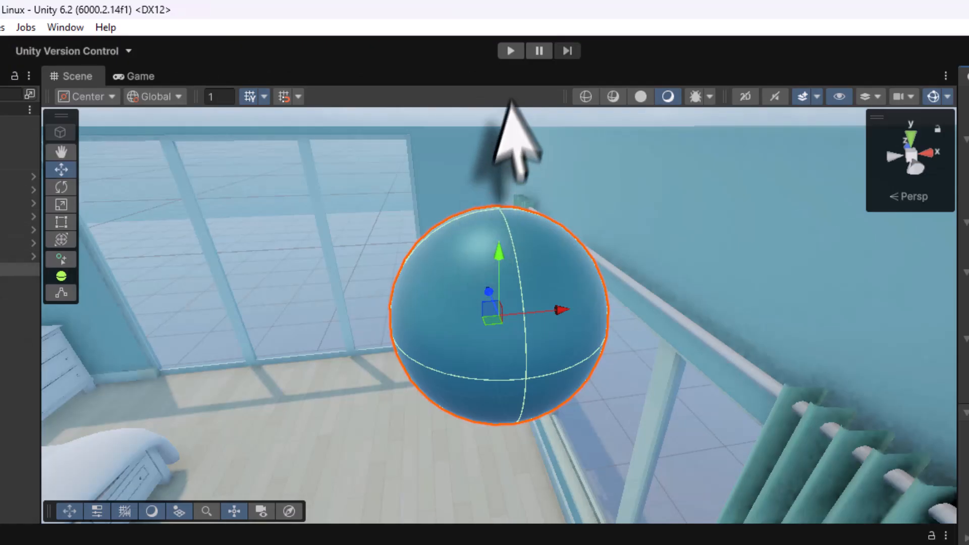
{"action": "left_click", "coordinate": [510, 50]}
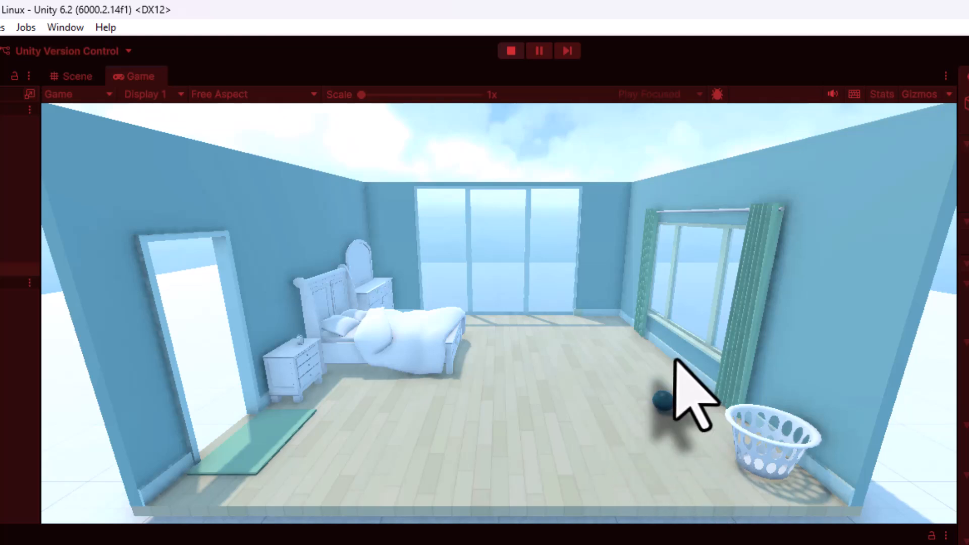
{"action": "left_click", "coordinate": [506, 53]}
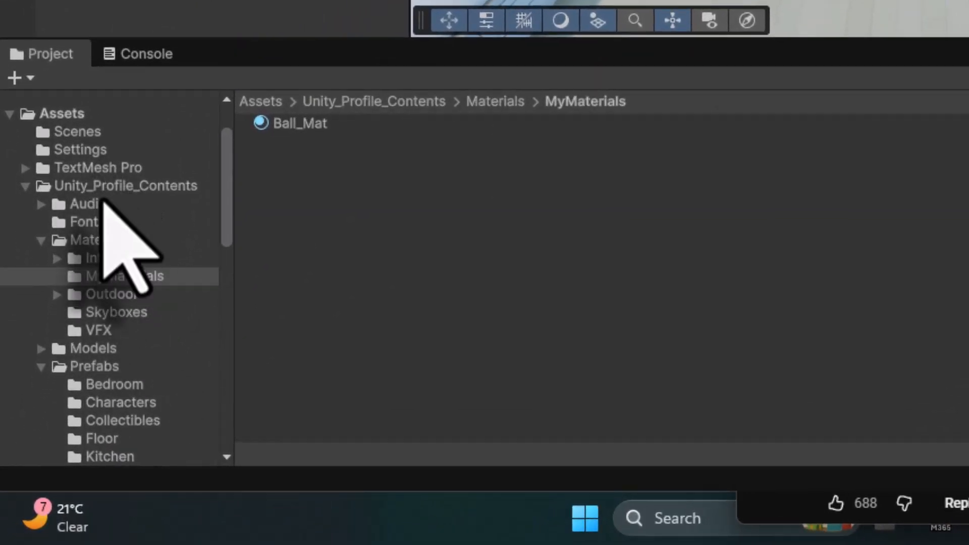
Create a Physics Material named Ball_Physics in Unity_Profile_Contents/Materials/MyMaterials
{"action": "left_click", "coordinate": [107, 187]}
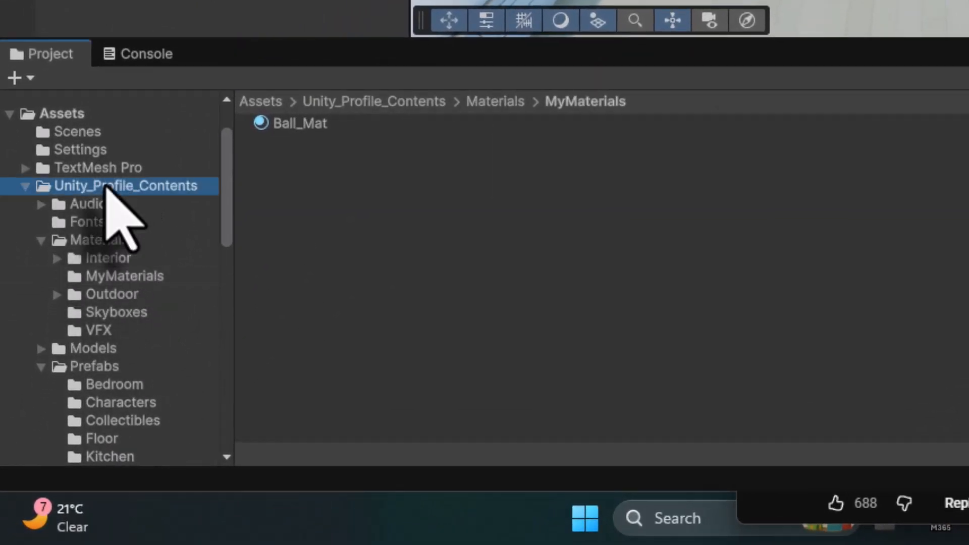
{"action": "left_click", "coordinate": [103, 239]}
{"action": "left_click", "coordinate": [115, 276]}
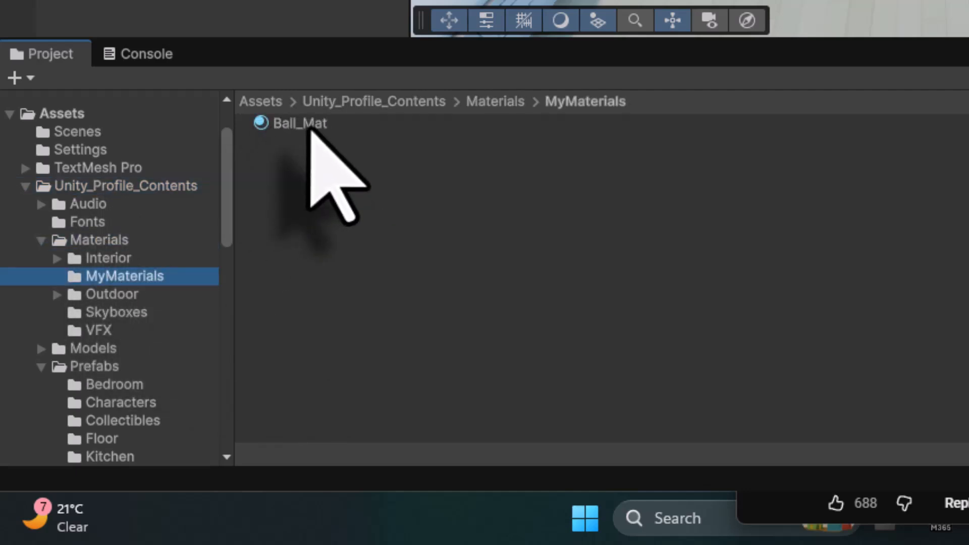
{"action": "right_click", "coordinate": [284, 219]}
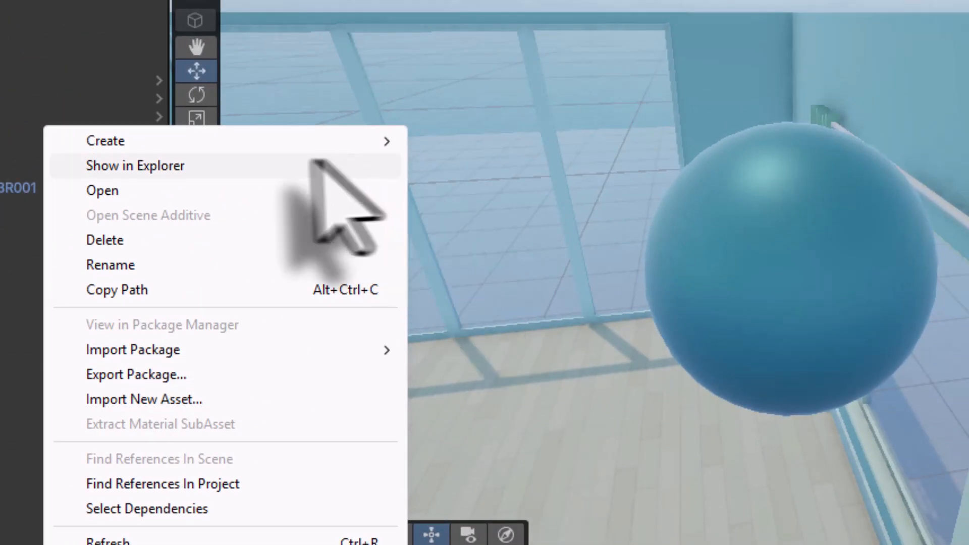
{"action": "mouse_move", "coordinate": [281, 142]}
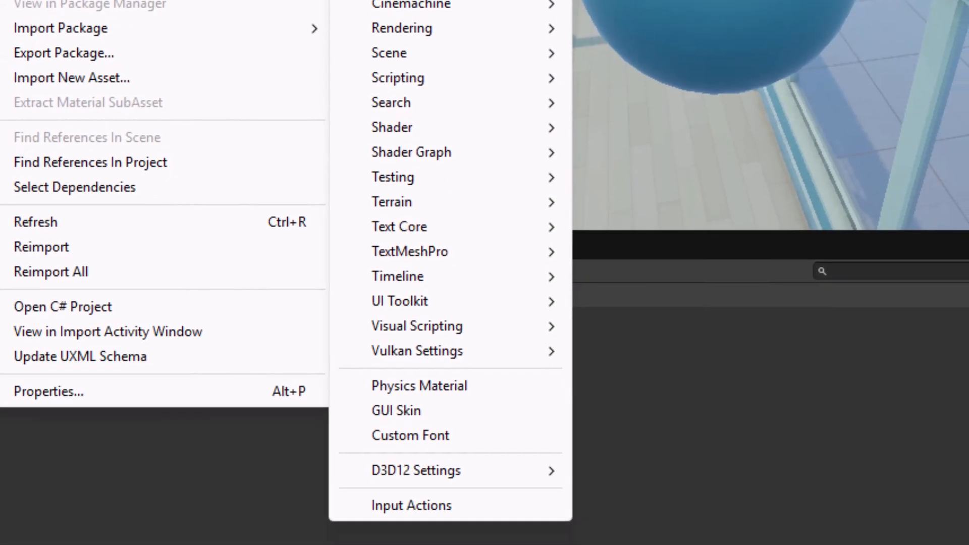
{"action": "left_click", "coordinate": [423, 389]}
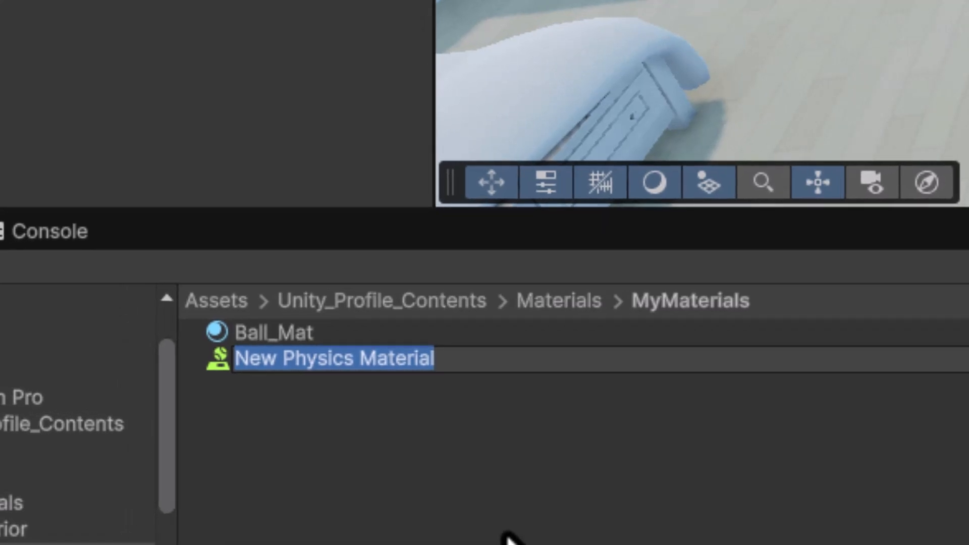
{"action": "type", "text": "Ball_P"}
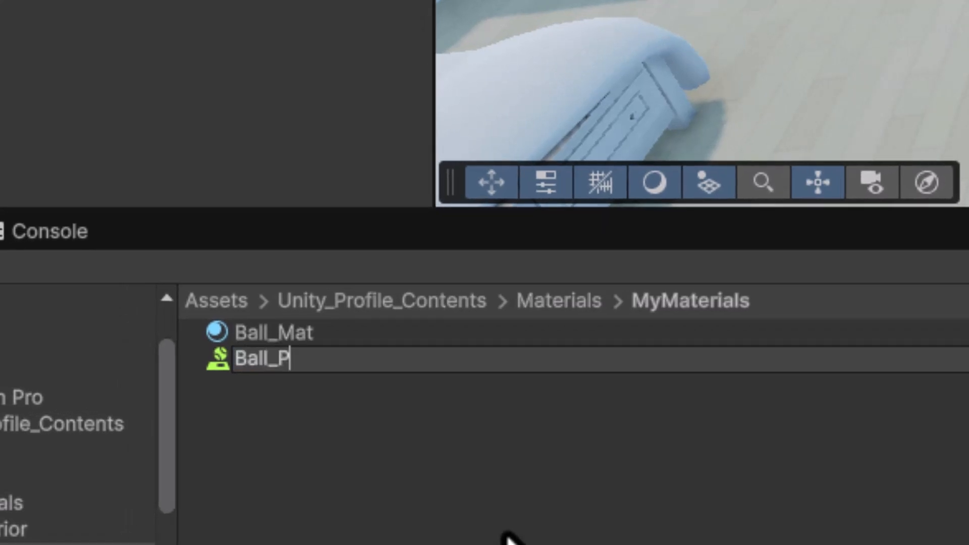
{"action": "type", "text": "sic"}
{"action": "key", "text": "Return"}
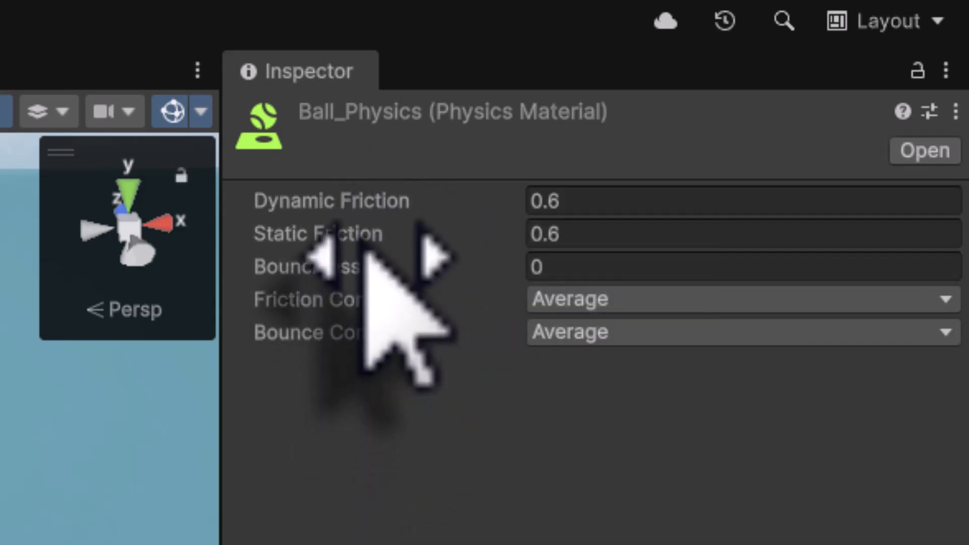
Edit the Bounciness value of the Ball_Physics material
{"action": "mouse_move", "coordinate": [335, 283]}
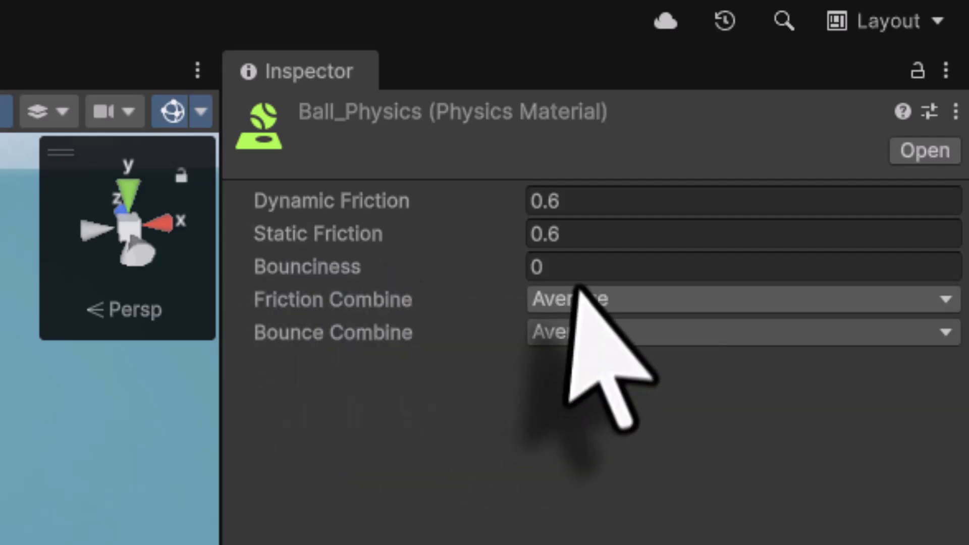
{"action": "left_click", "coordinate": [561, 270]}
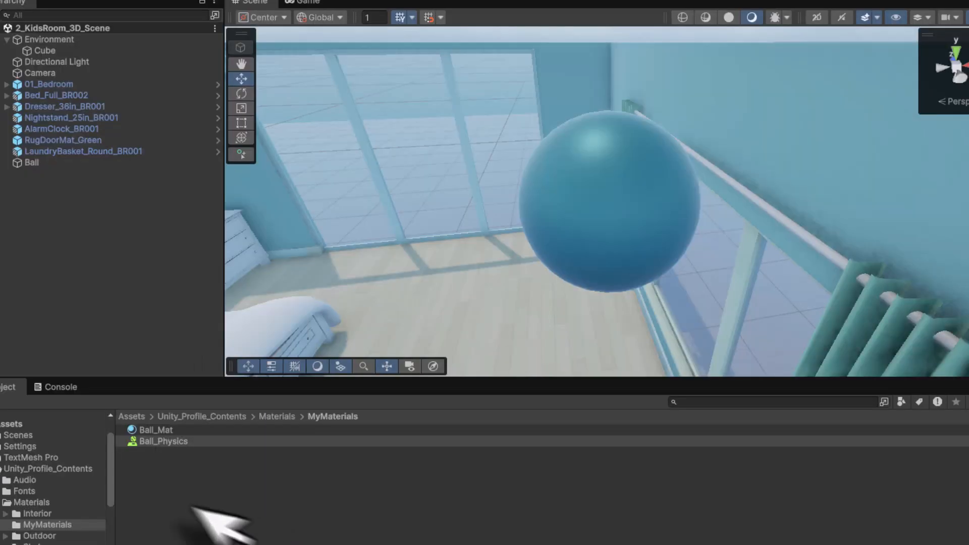
Apply the Ball_Physics material to the Ball in the scene and select the Ball to check its collider
{"action": "left_click", "coordinate": [133, 443]}
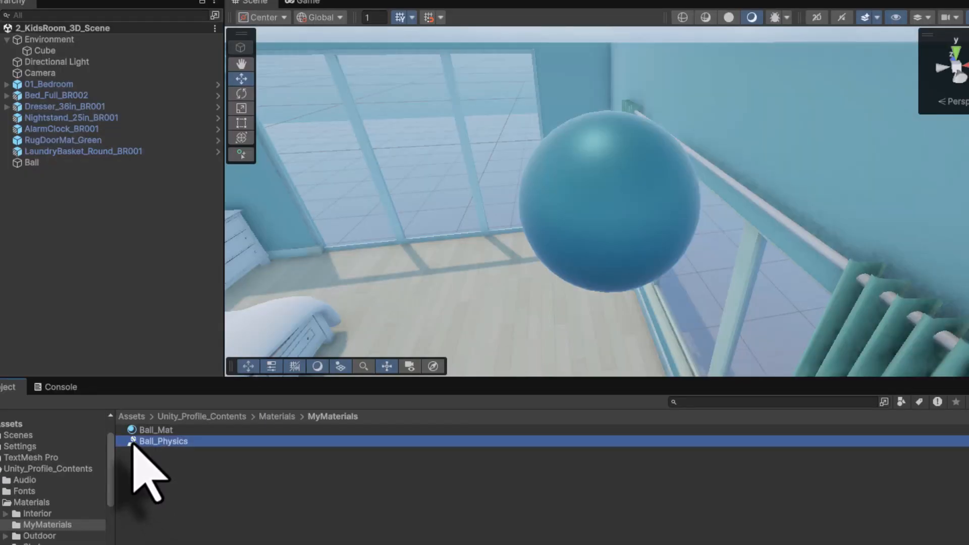
{"action": "left_click_drag", "start_coordinate": [146, 457], "coordinate": [634, 199]}
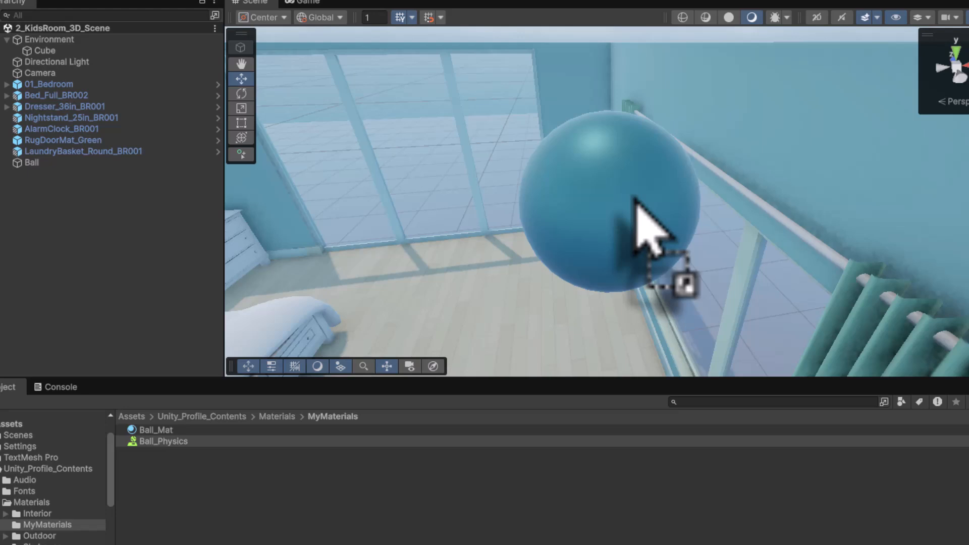
{"action": "left_click", "coordinate": [26, 163]}
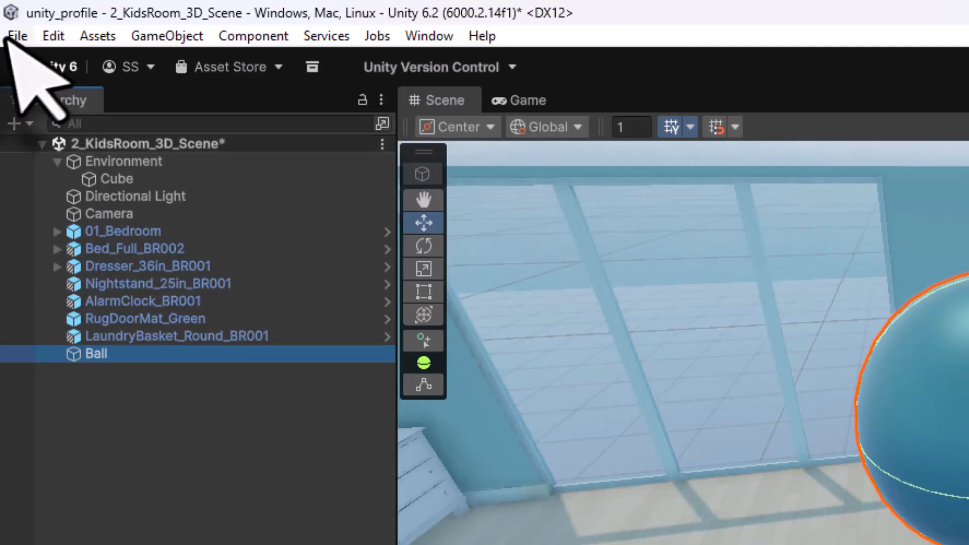
Save the scene and play-test it to watch the ball bounce, ending Play mode when done
{"action": "left_click", "coordinate": [12, 36]}
{"action": "left_click", "coordinate": [41, 142]}
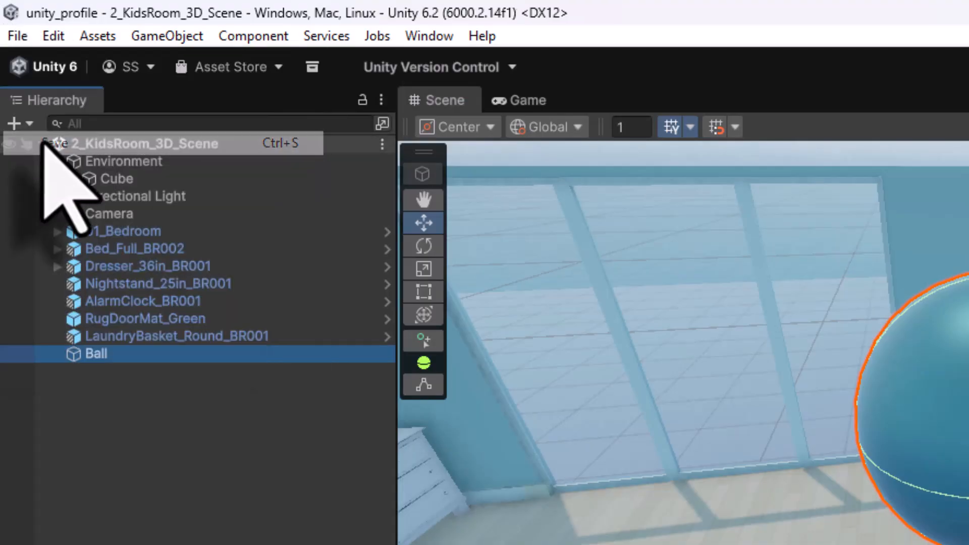
{"action": "left_click", "coordinate": [968, 67]}
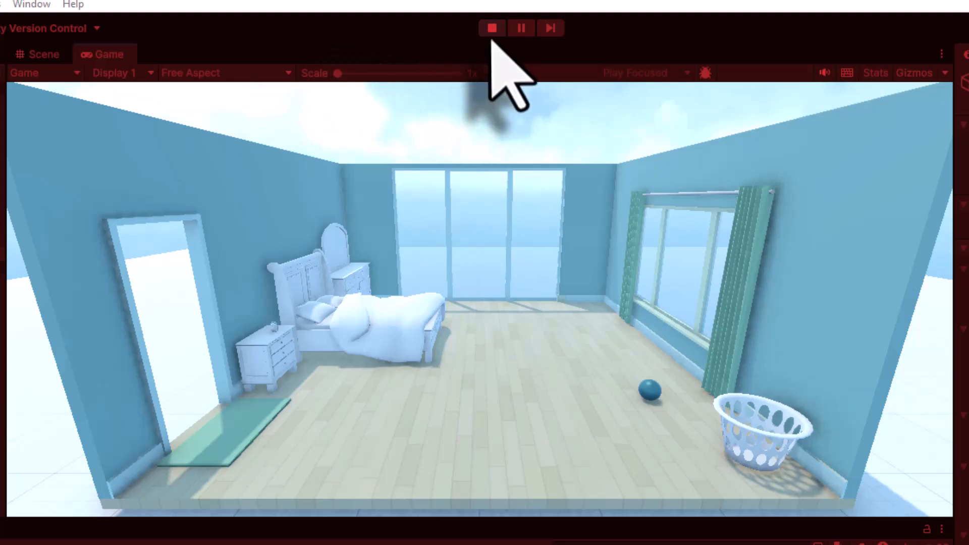
{"action": "left_click", "coordinate": [492, 29]}
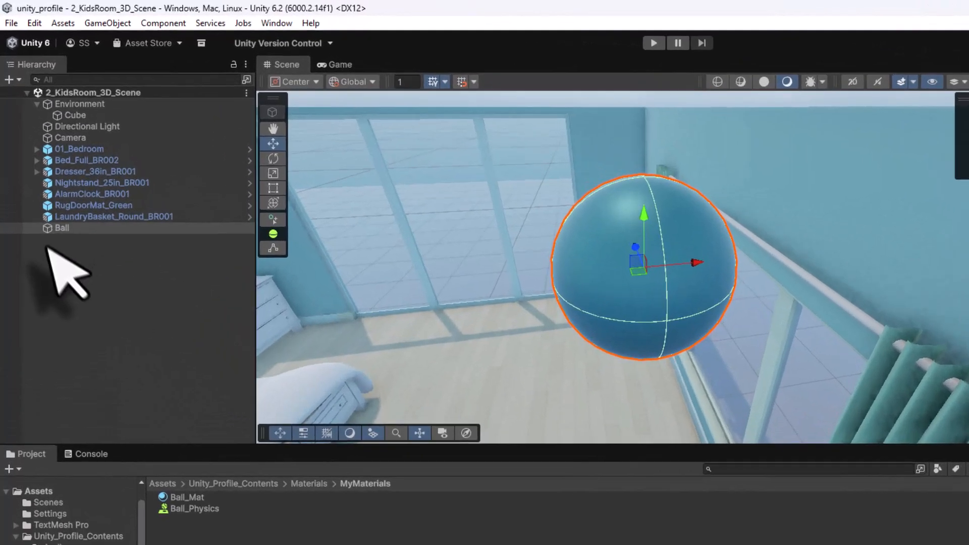
Select the Ball and collapse its Transform component
{"action": "left_click", "coordinate": [32, 156]}
{"action": "left_click", "coordinate": [56, 281]}
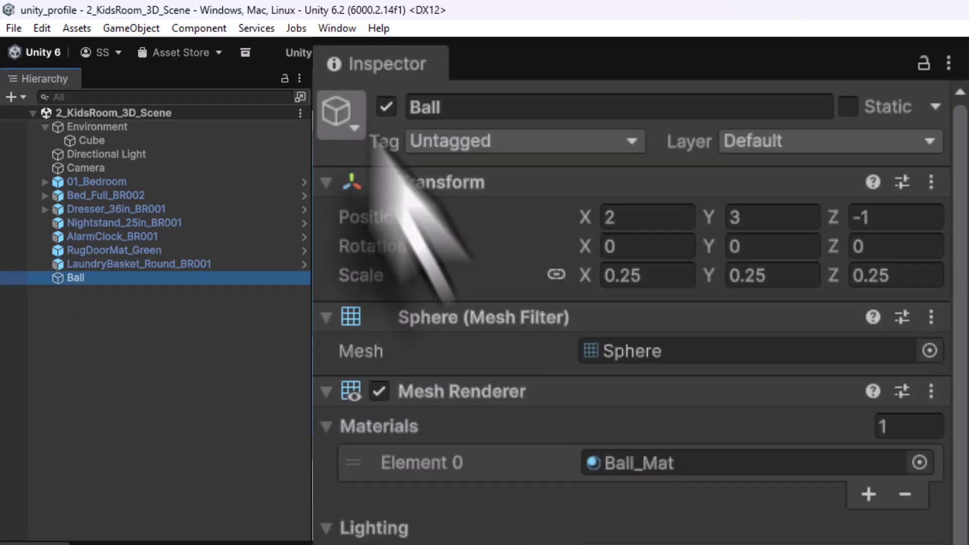
{"action": "left_click", "coordinate": [327, 182]}
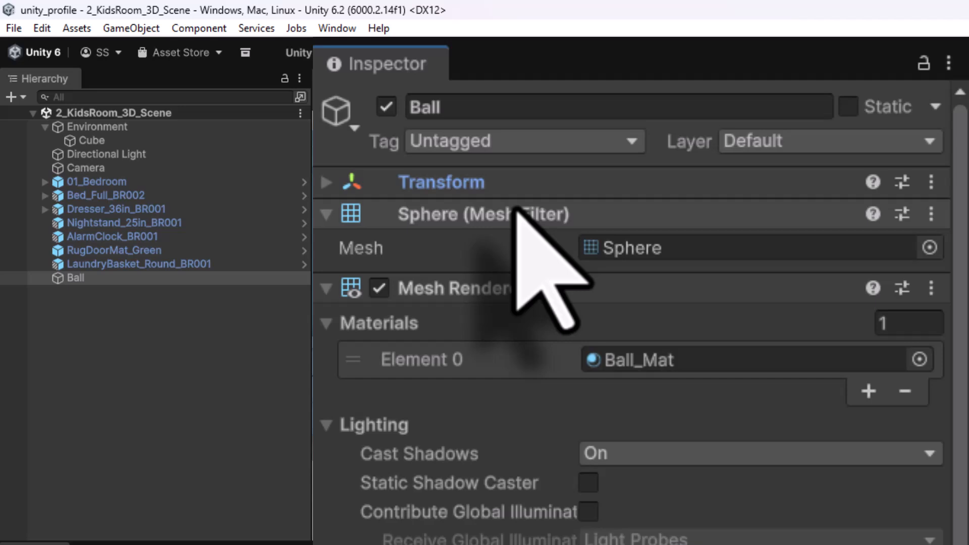
Try the Capsule mesh in the Ball's Mesh Filter and restore the Sphere mesh
{"action": "left_click", "coordinate": [655, 248]}
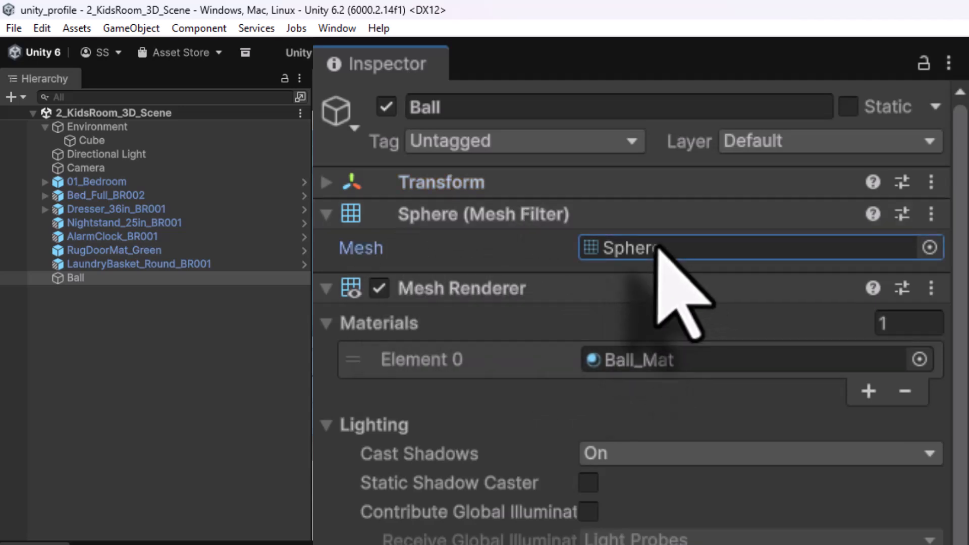
{"action": "left_click", "coordinate": [929, 248]}
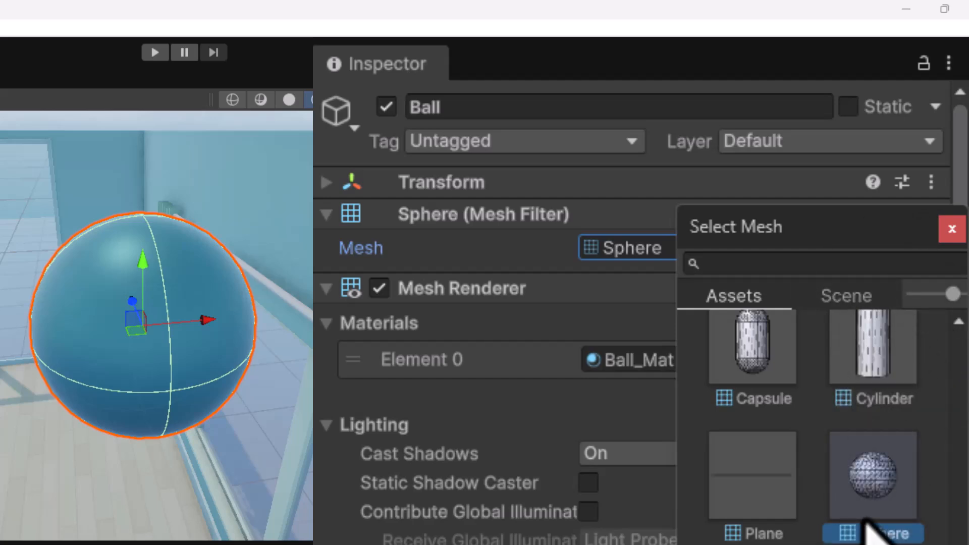
{"action": "left_click", "coordinate": [755, 343]}
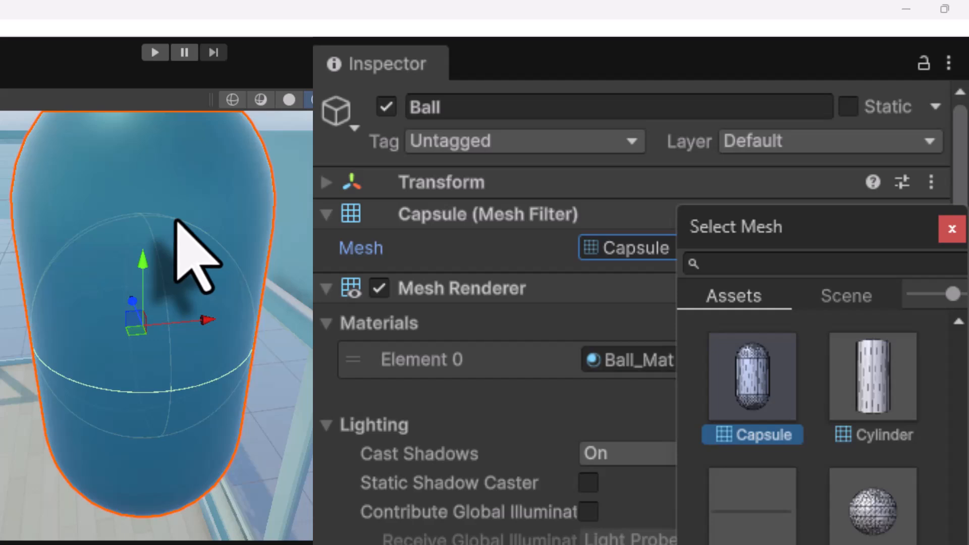
{"action": "left_click", "coordinate": [895, 522]}
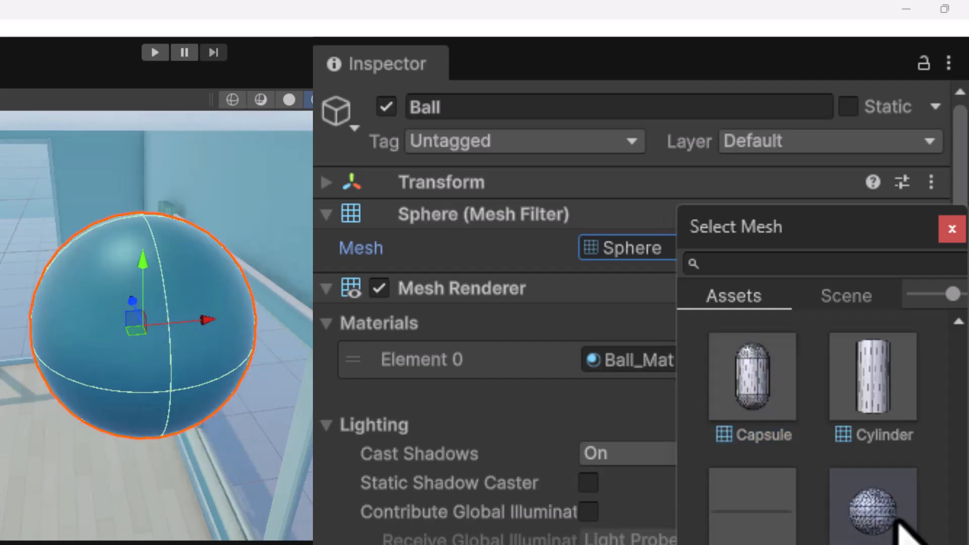
{"action": "left_click", "coordinate": [954, 229]}
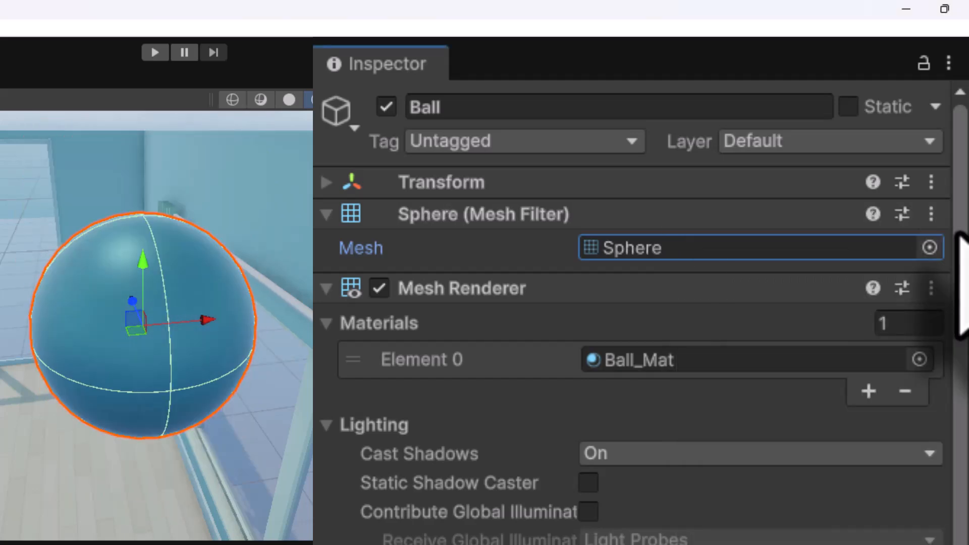
Collapse the Ball's Mesh Filter and examine what the Mesh Renderer does by disabling and re-enabling it
{"action": "left_click", "coordinate": [329, 216]}
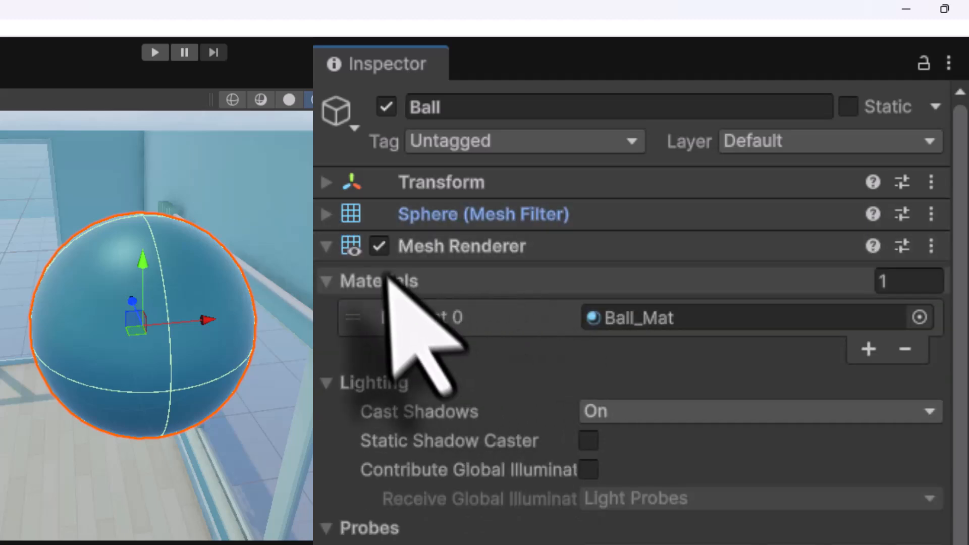
{"action": "left_click", "coordinate": [381, 247]}
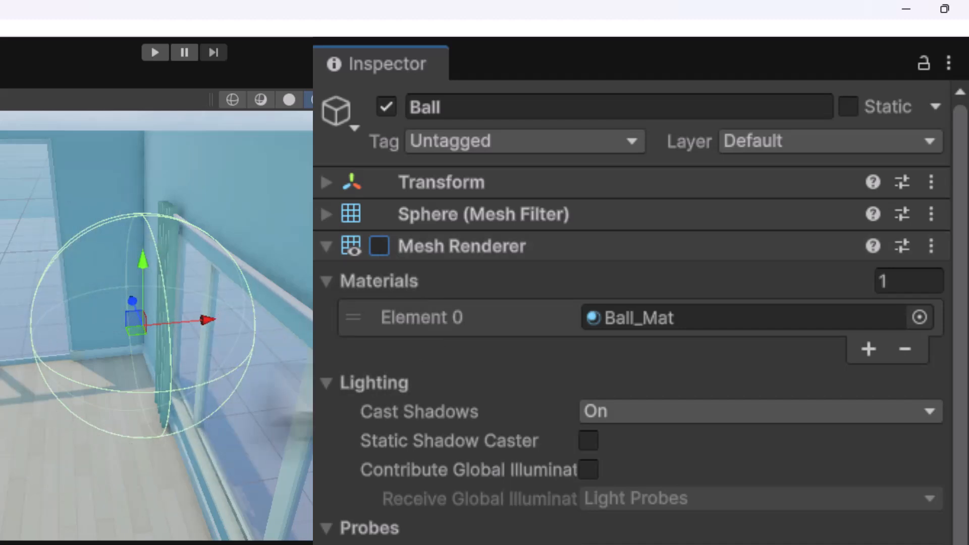
{"action": "left_click", "coordinate": [379, 247]}
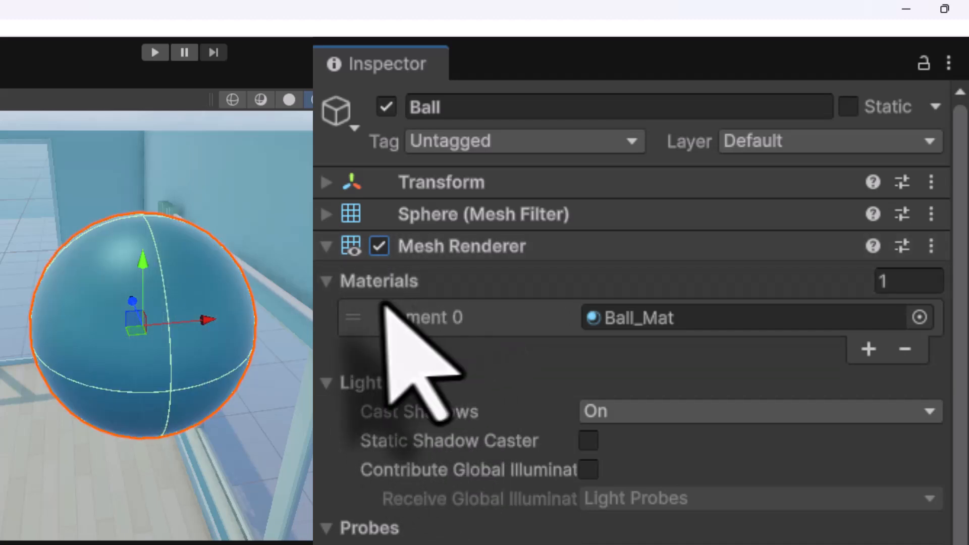
Collapse all of the Ball's Mesh Renderer sections, review the Sphere Collider settings, and collapse both components
{"action": "left_click", "coordinate": [325, 282]}
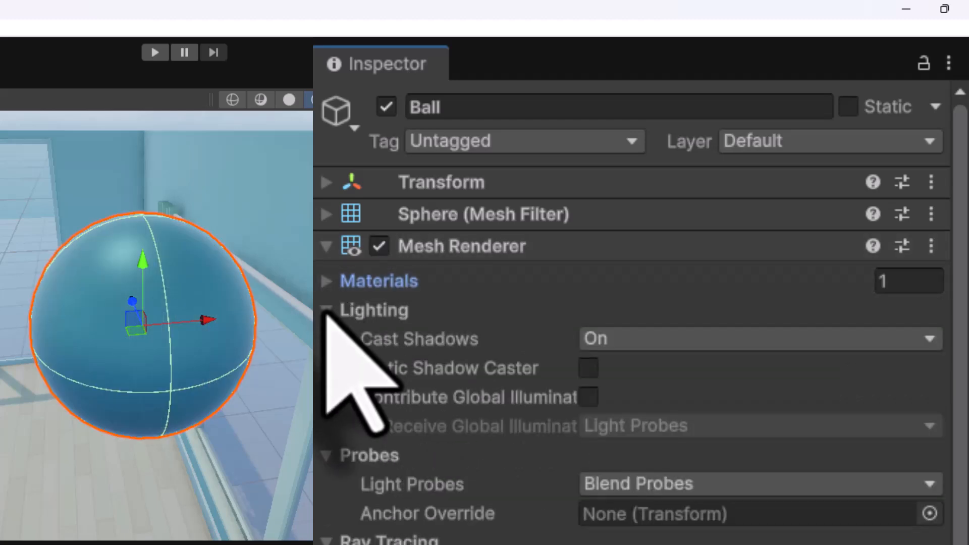
{"action": "left_click", "coordinate": [325, 312]}
{"action": "left_click", "coordinate": [327, 337]}
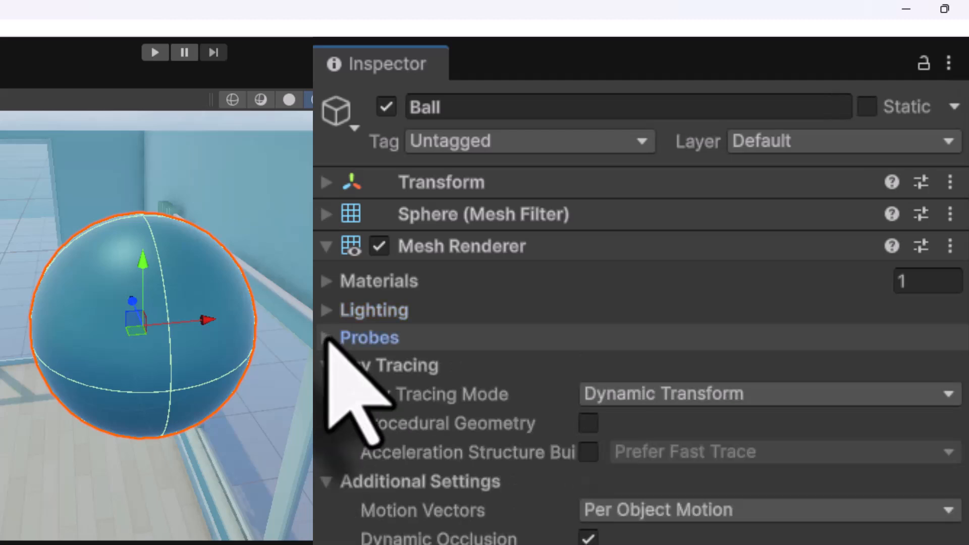
{"action": "left_click", "coordinate": [328, 366]}
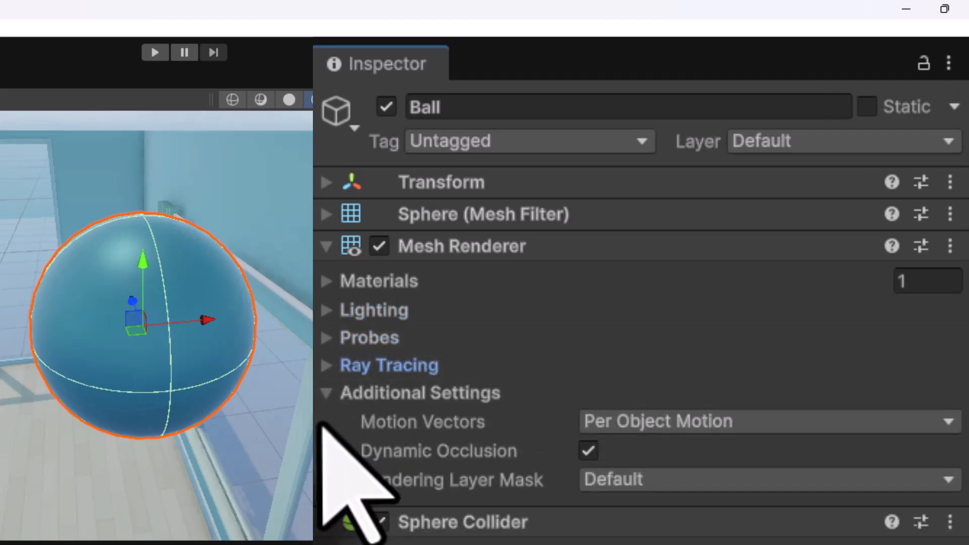
{"action": "left_click", "coordinate": [324, 394]}
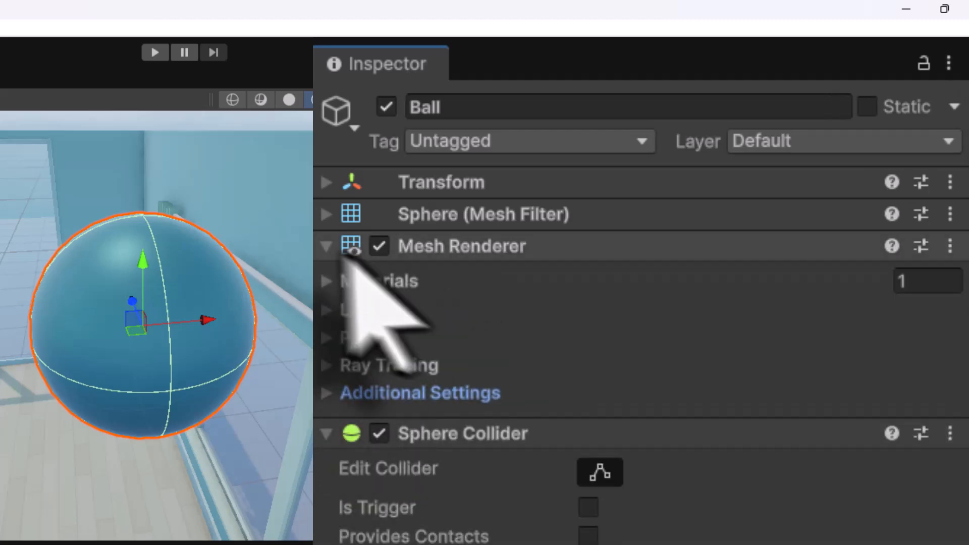
{"action": "left_click", "coordinate": [328, 248]}
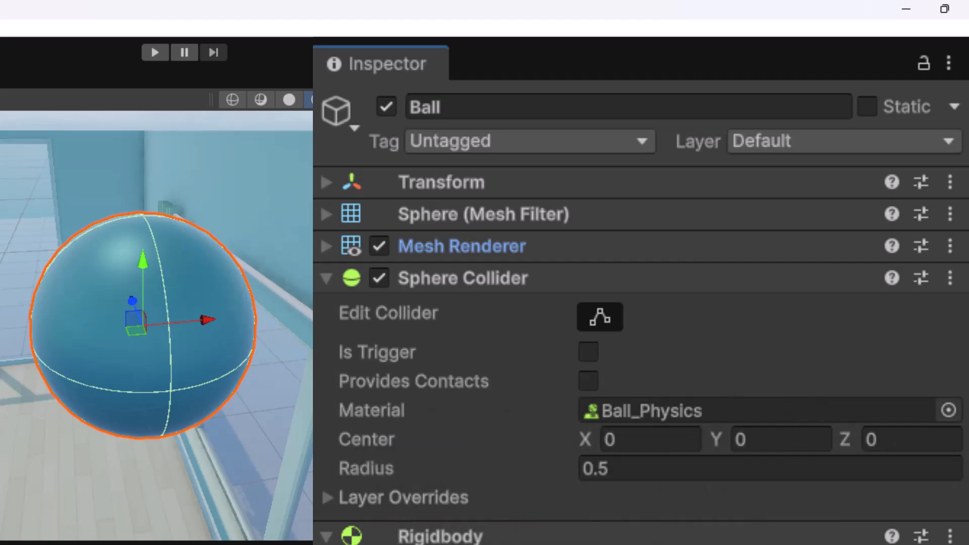
{"action": "left_click", "coordinate": [326, 279]}
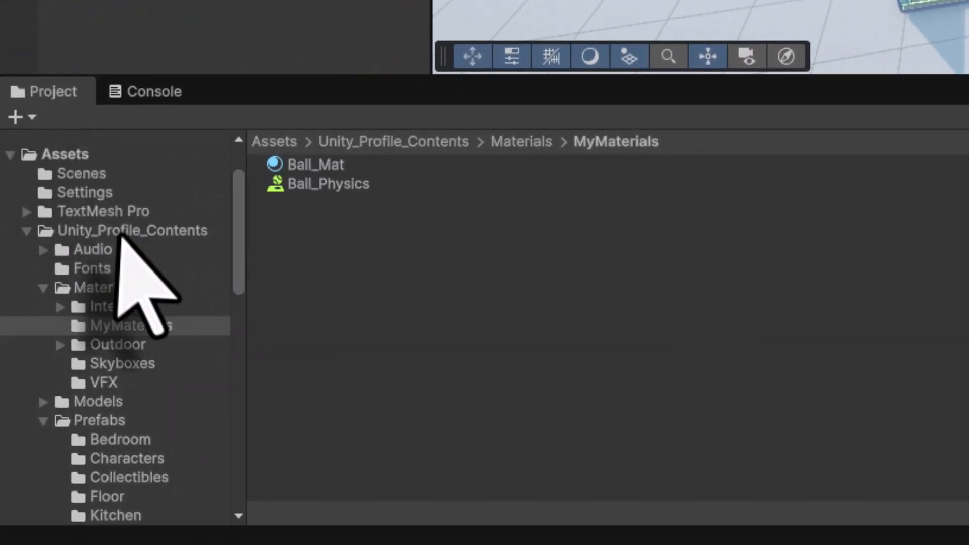
Place the Ramp prefab from Unity_Profile_Contents/Prefabs/Shapes on the bedroom floor
{"action": "left_click", "coordinate": [122, 236]}
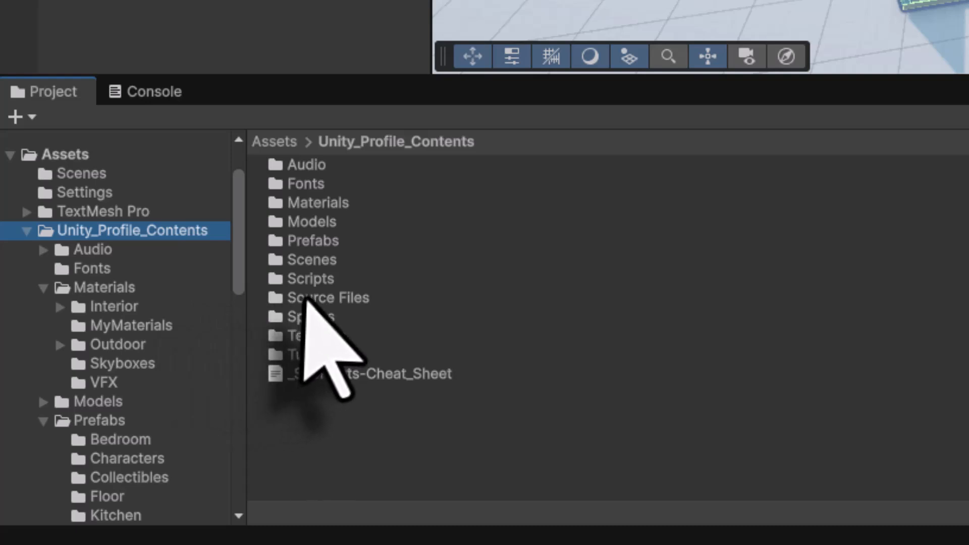
{"action": "left_click", "coordinate": [325, 241]}
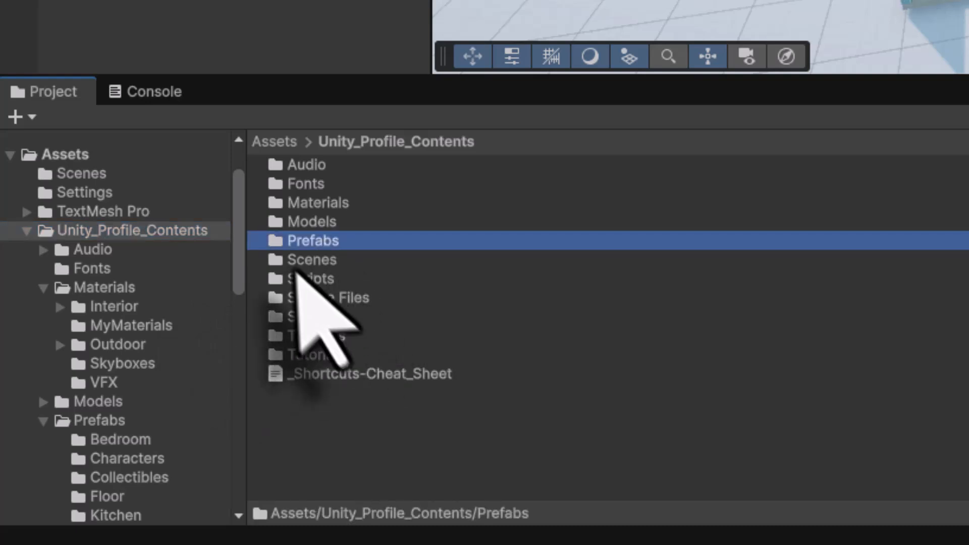
{"action": "double_click", "coordinate": [281, 241]}
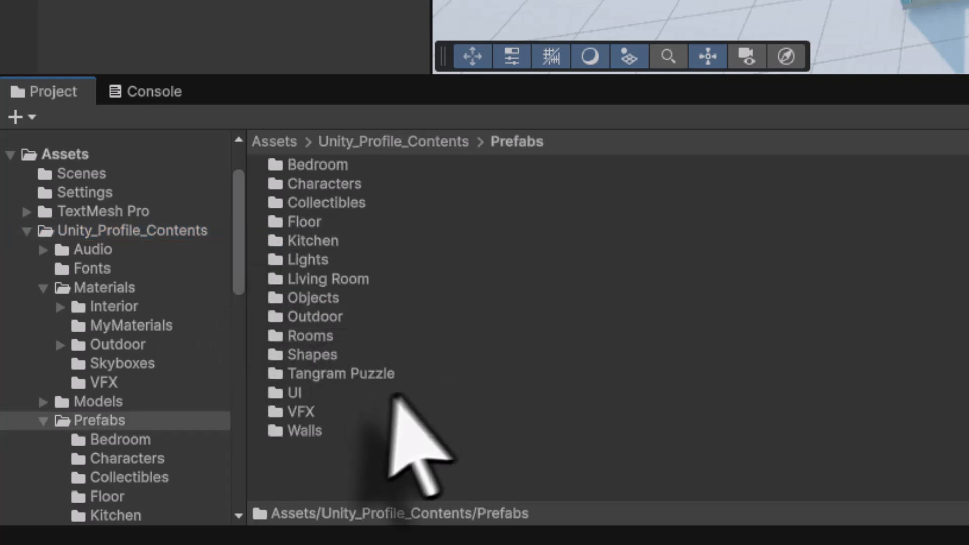
{"action": "left_click", "coordinate": [308, 355]}
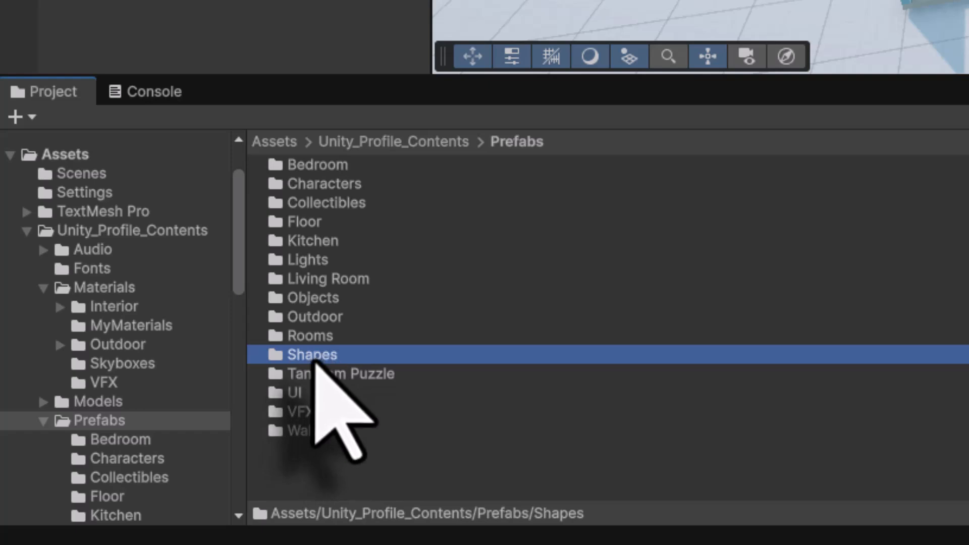
{"action": "double_click", "coordinate": [276, 358]}
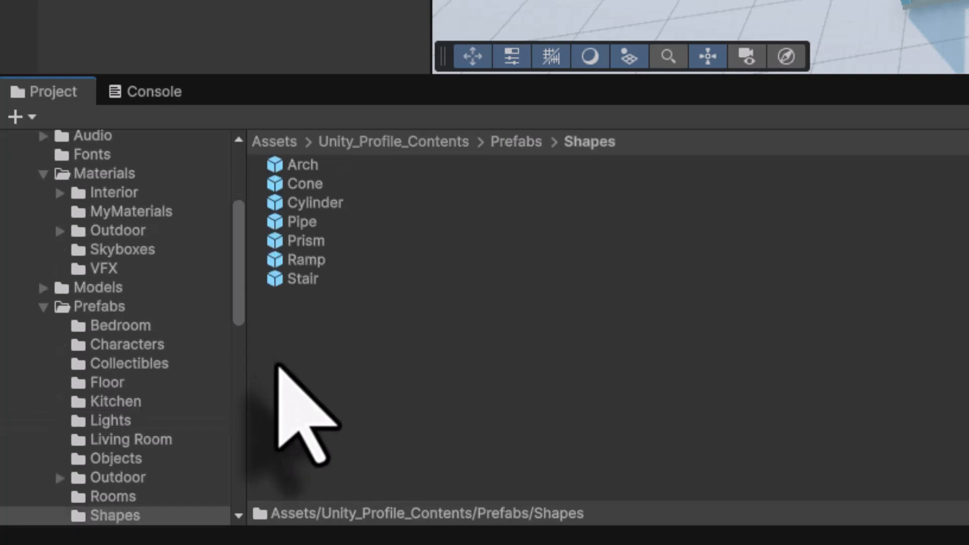
{"action": "left_click", "coordinate": [316, 260]}
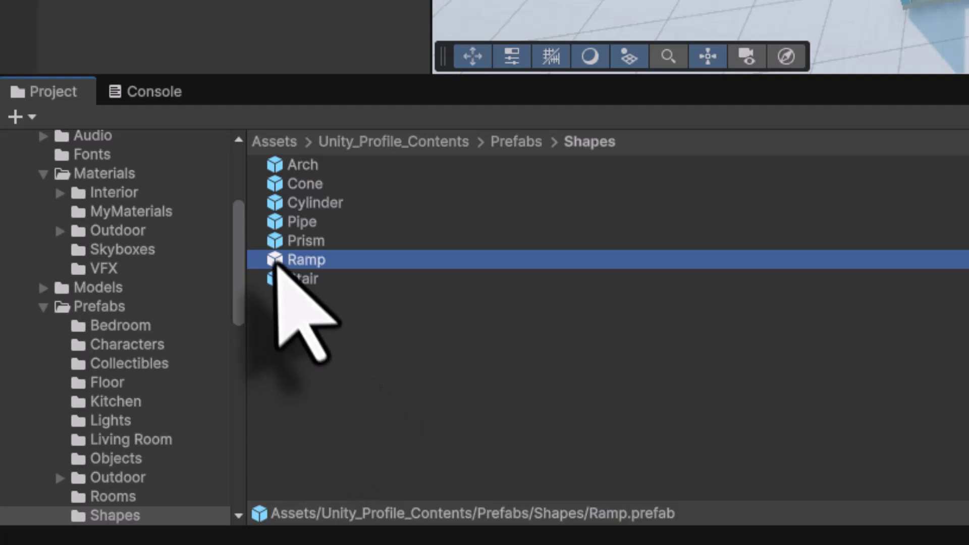
{"action": "left_click_drag", "start_coordinate": [275, 258], "coordinate": [602, 202]}
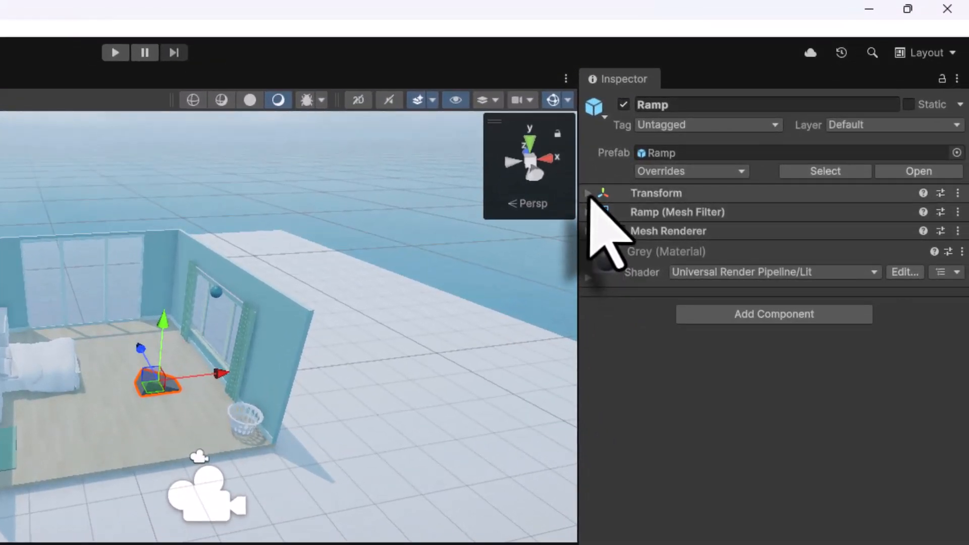
Expand the Ramp's Transform and set its Y rotation to -90
{"action": "left_click", "coordinate": [590, 195]}
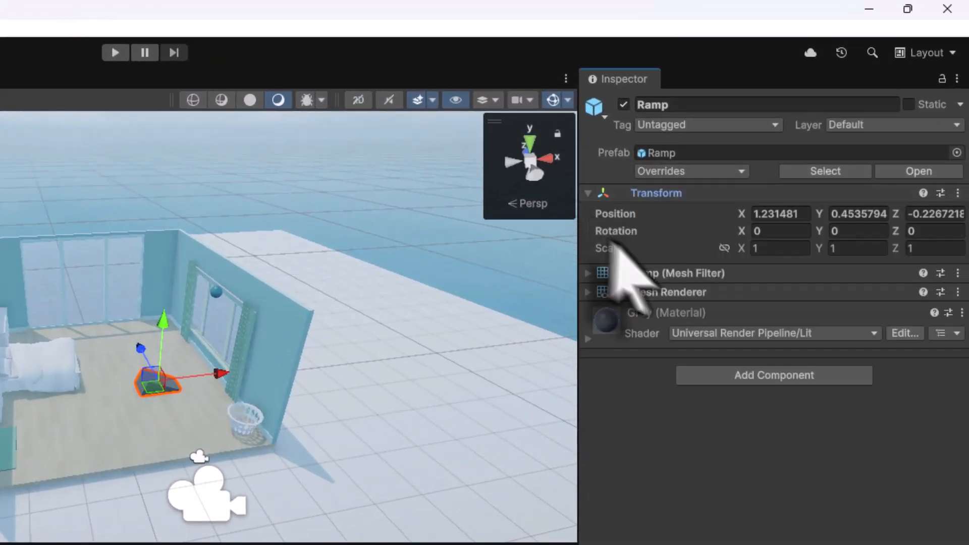
{"action": "left_click", "coordinate": [859, 232]}
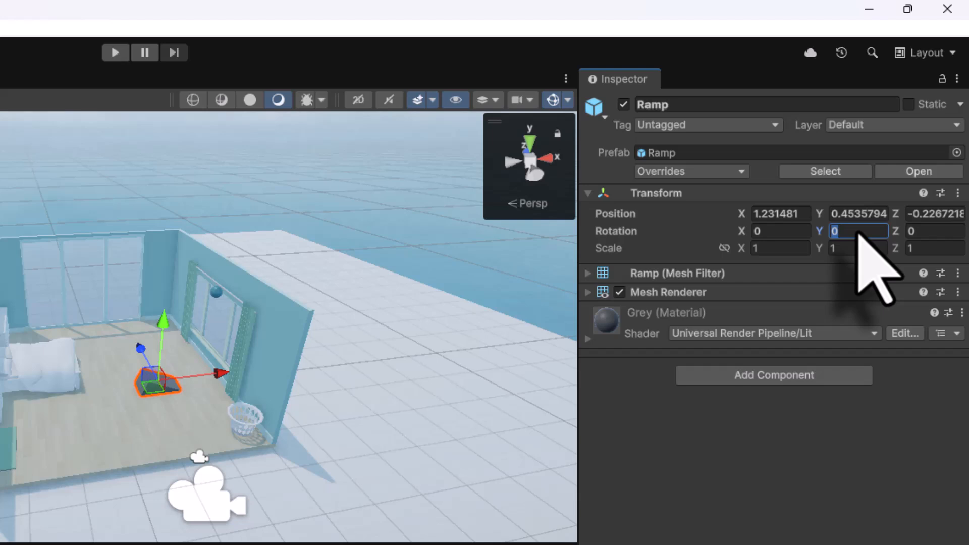
{"action": "type", "text": "-9"}
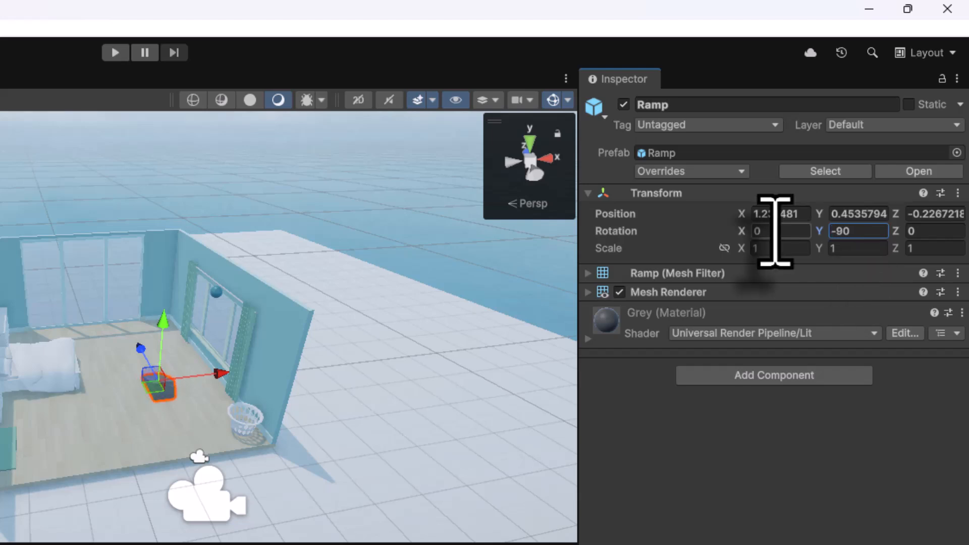
Switch the Scene view to an orthographic top view and move the Ramp across the floor to directly beneath the Ball
{"action": "type", "text": "f"}
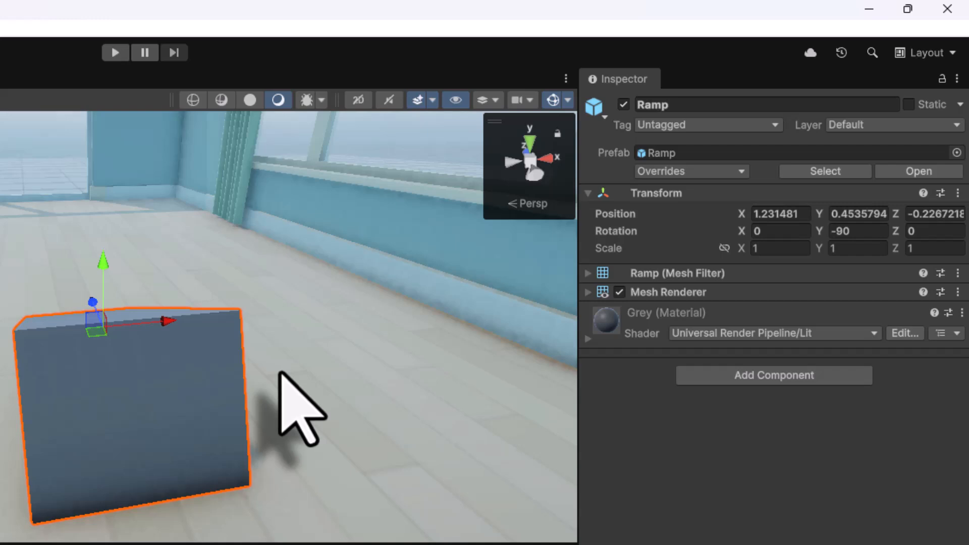
{"action": "scroll", "coordinate": [279, 372], "scroll_direction": "down", "scroll_amount": 6}
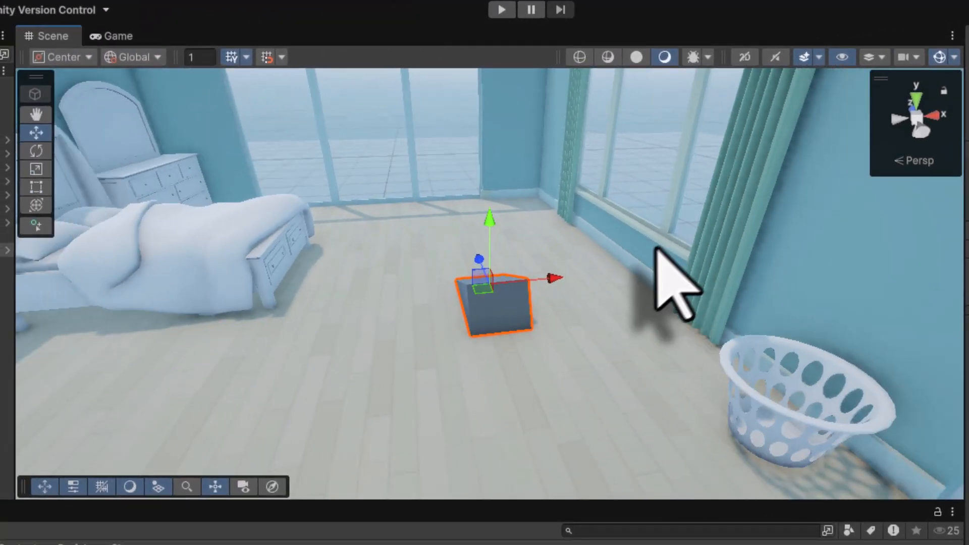
{"action": "middle_click_drag", "start_coordinate": [652, 255], "coordinate": [620, 387]}
{"action": "scroll", "coordinate": [638, 411], "scroll_direction": "down", "scroll_amount": 5}
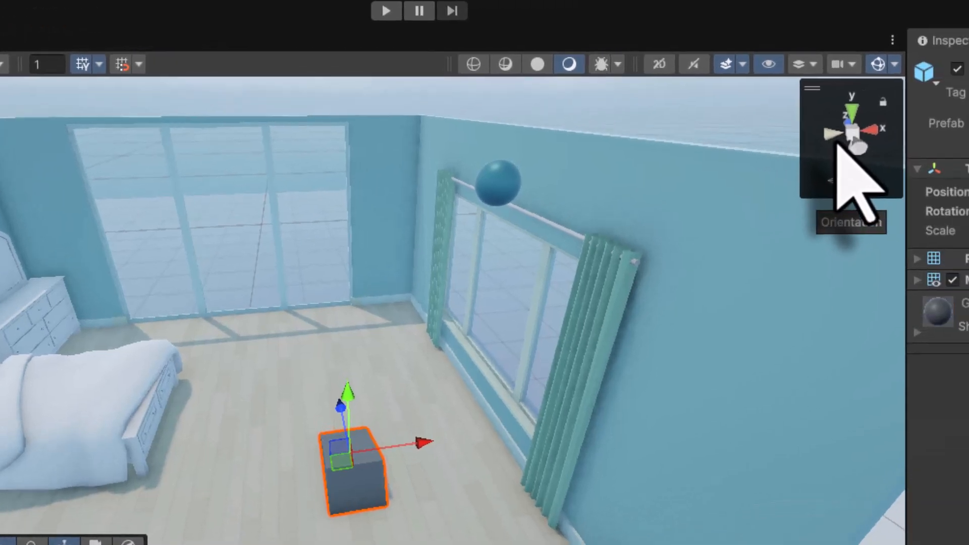
{"action": "right_click", "coordinate": [837, 146]}
{"action": "left_click", "coordinate": [866, 196]}
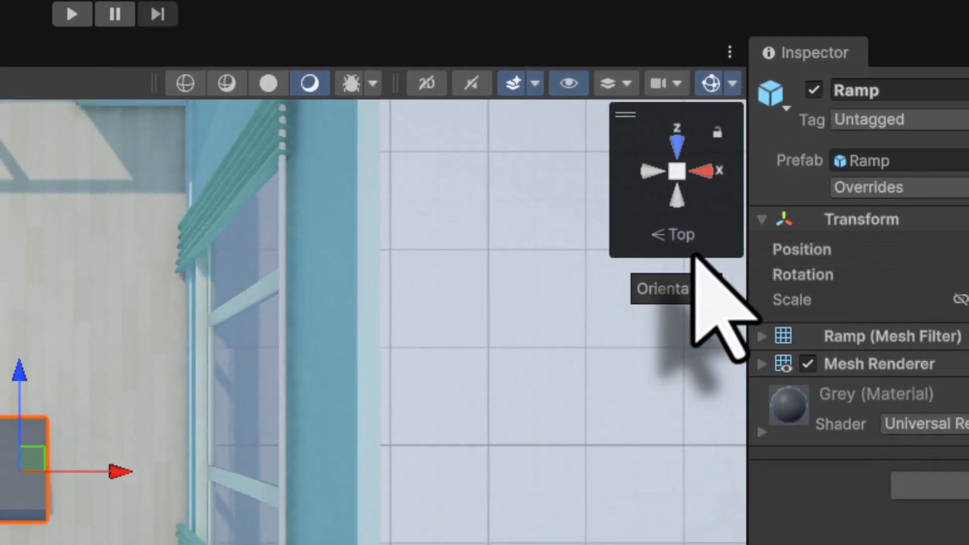
{"action": "right_click", "coordinate": [676, 207]}
{"action": "left_click", "coordinate": [734, 435]}
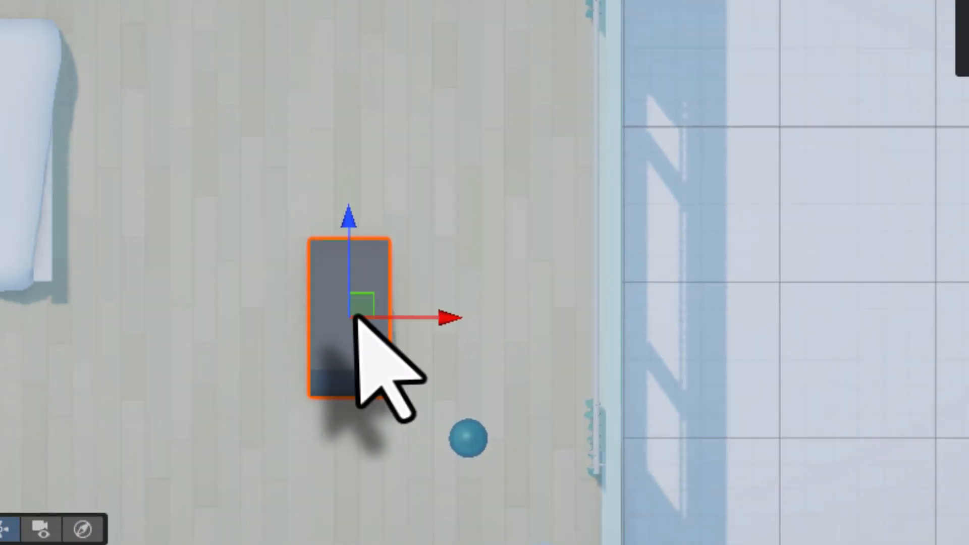
{"action": "left_click_drag", "start_coordinate": [353, 315], "coordinate": [511, 392]}
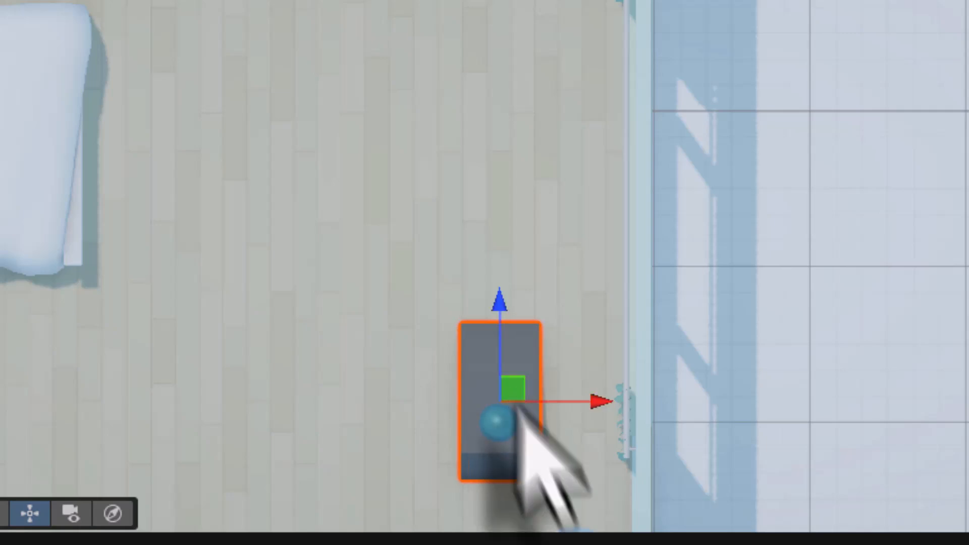
Set the Ramp's position to X 2, Y 0.4, Z -0.8
{"action": "left_click", "coordinate": [628, 406]}
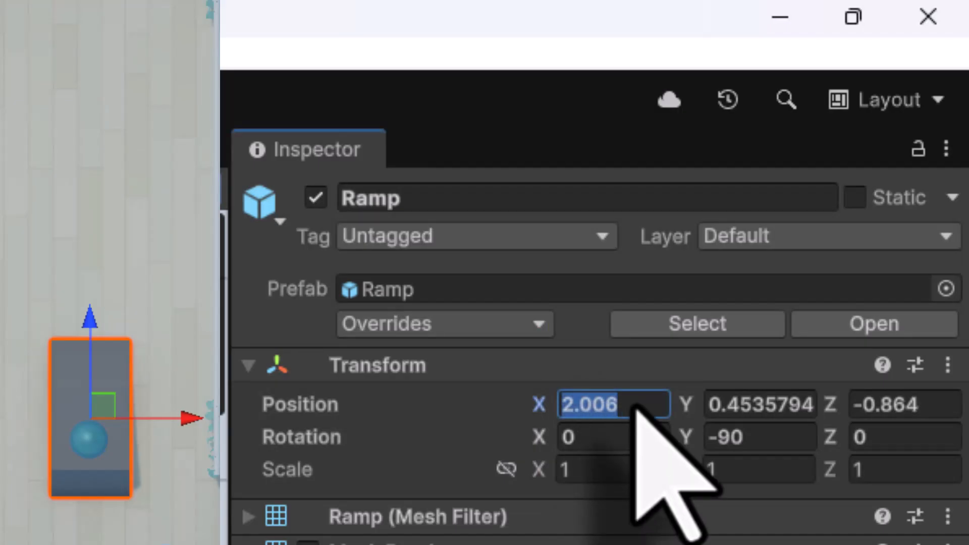
{"action": "type", "text": "2"}
{"action": "left_click", "coordinate": [763, 406]}
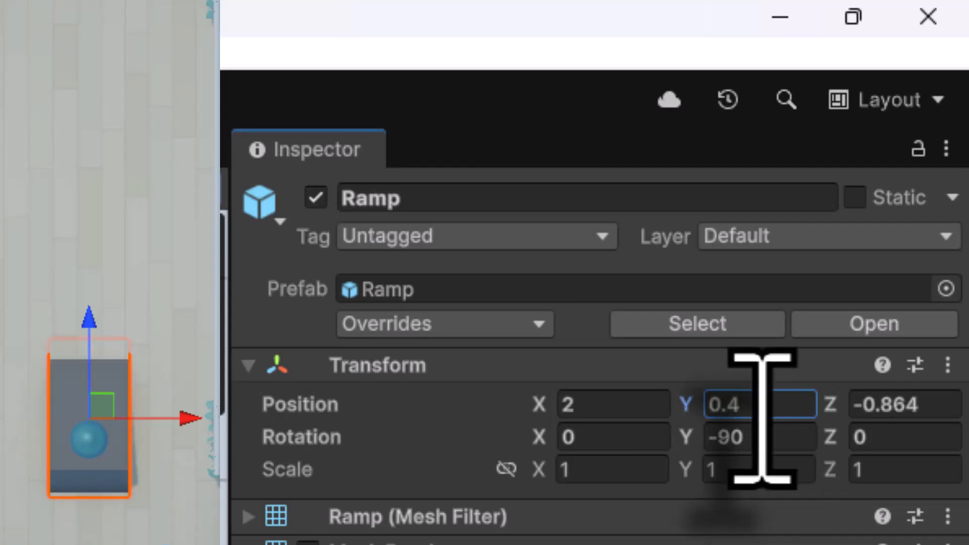
{"action": "left_click", "coordinate": [917, 409]}
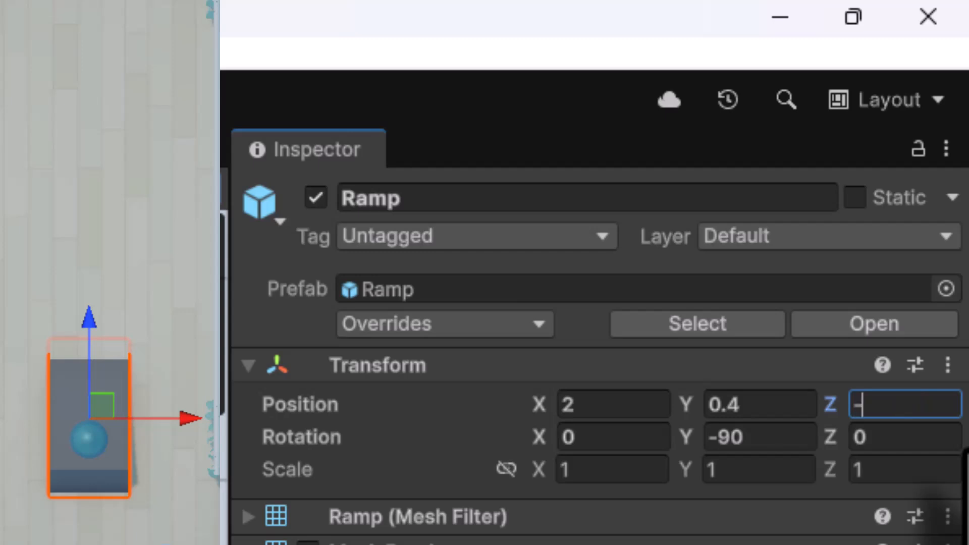
{"action": "type", "text": "-0.8"}
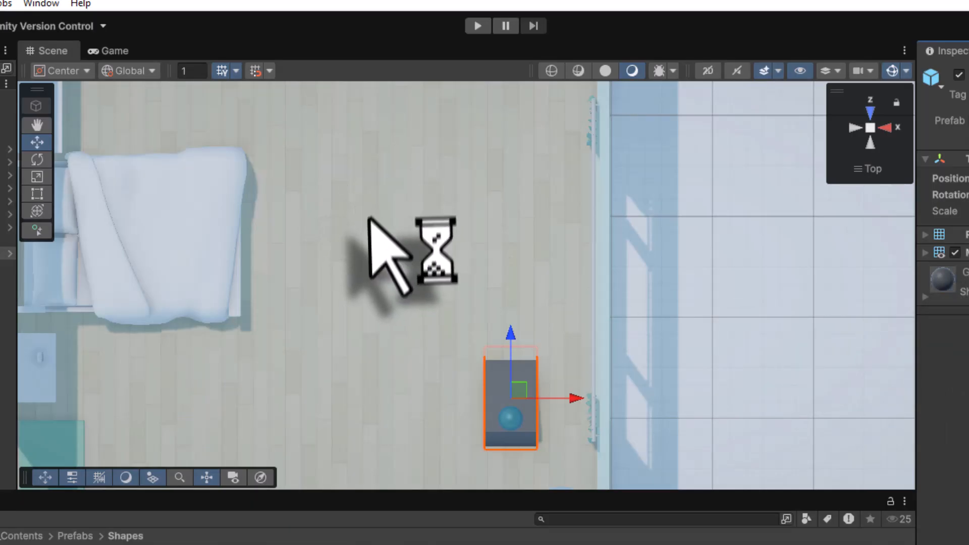
Return the Scene view to an angled perspective view showing the Ball above the Ramp
{"action": "right_click_drag", "start_coordinate": [374, 281], "coordinate": [631, 0]}
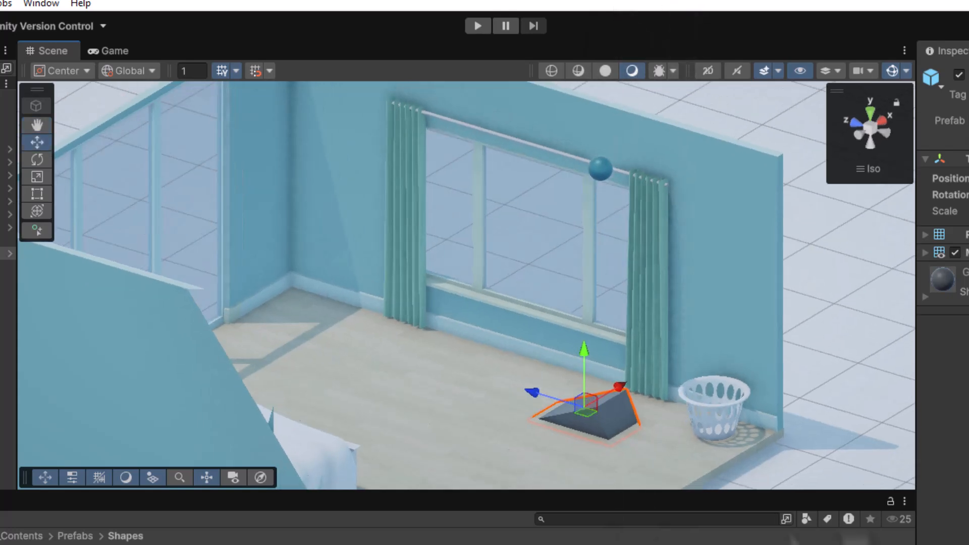
{"action": "right_click", "coordinate": [873, 132]}
{"action": "left_click", "coordinate": [909, 272]}
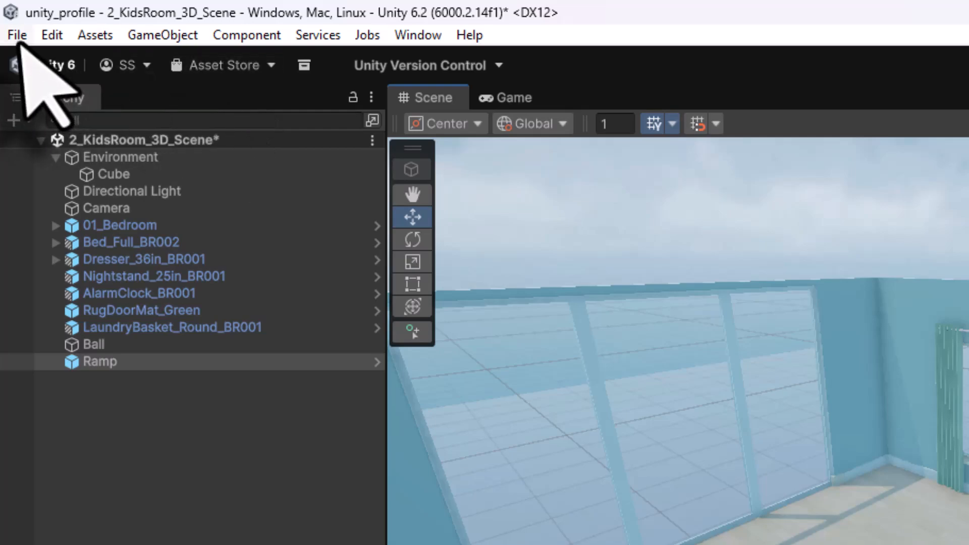
Save the scene and run it in Play mode to test the Ball falling onto the Ramp
{"action": "left_click", "coordinate": [15, 35]}
{"action": "left_click", "coordinate": [48, 141]}
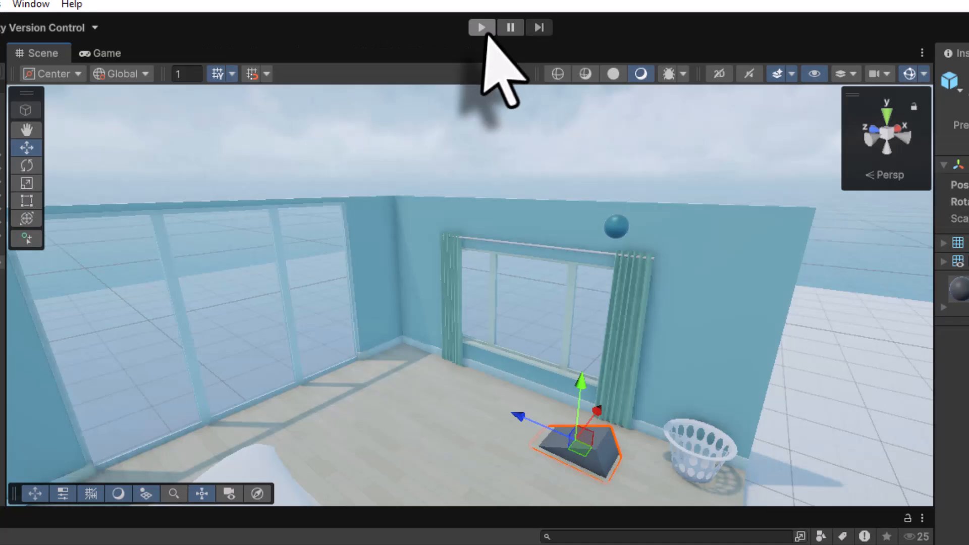
{"action": "left_click", "coordinate": [480, 25]}
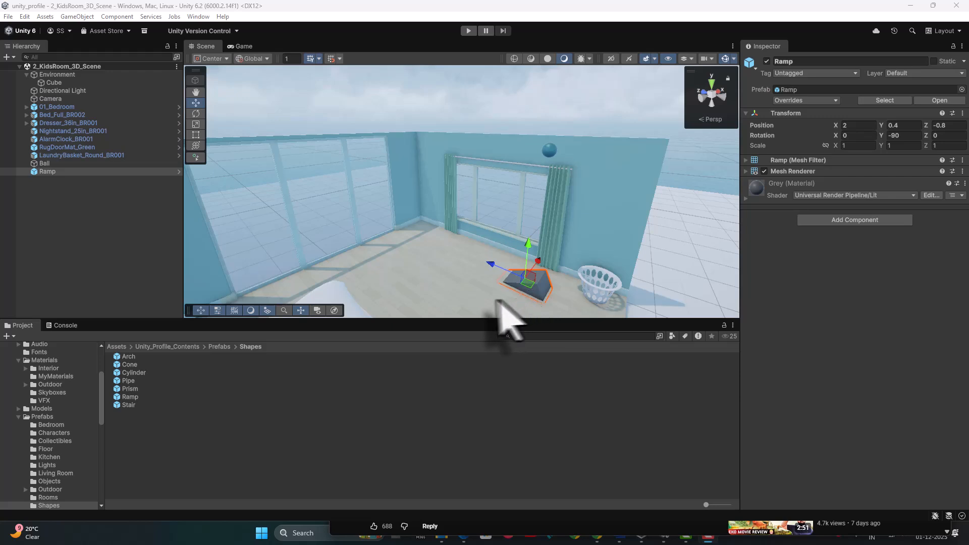
Expand 01_Bedroom and its Floor_and_Walls group, examine the colliders on the floor pieces, and collapse 01_Bedroom
{"action": "left_click", "coordinate": [423, 264]}
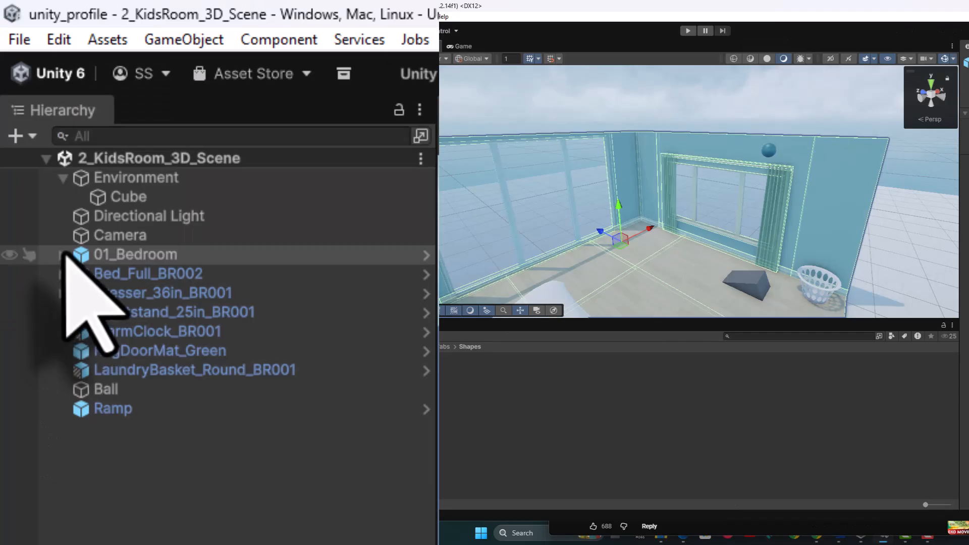
{"action": "left_click", "coordinate": [27, 107]}
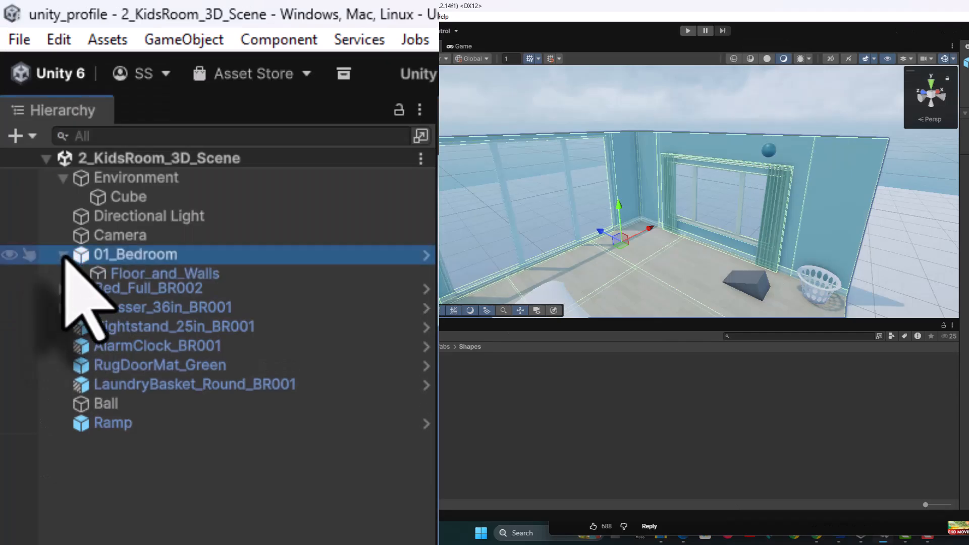
{"action": "left_click", "coordinate": [194, 277]}
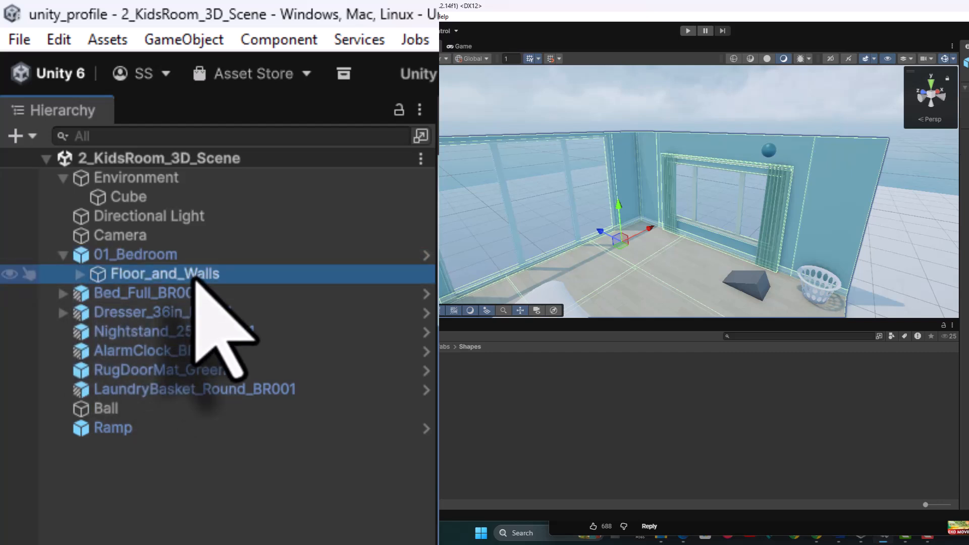
{"action": "left_click", "coordinate": [80, 274]}
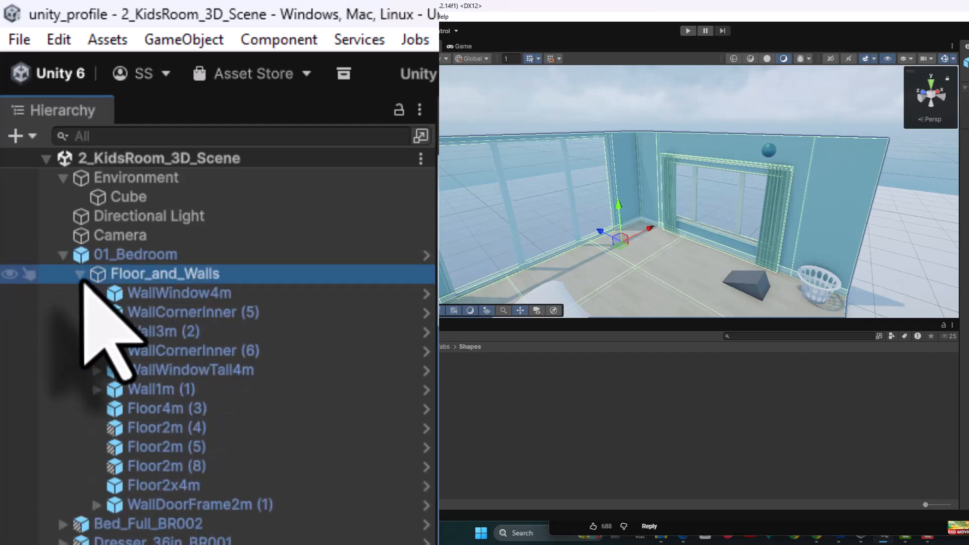
{"action": "left_click", "coordinate": [179, 407]}
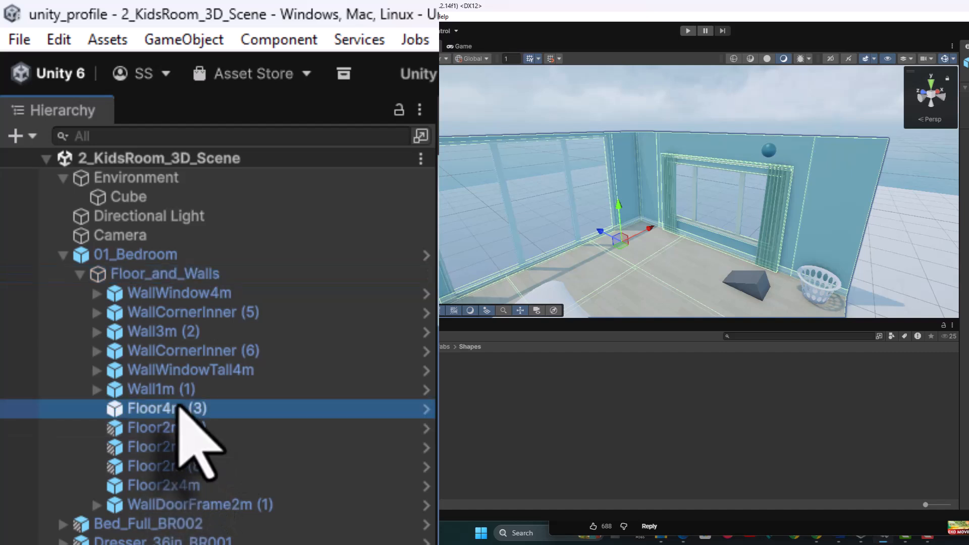
{"action": "left_click", "coordinate": [190, 429]}
{"action": "left_click", "coordinate": [174, 446]}
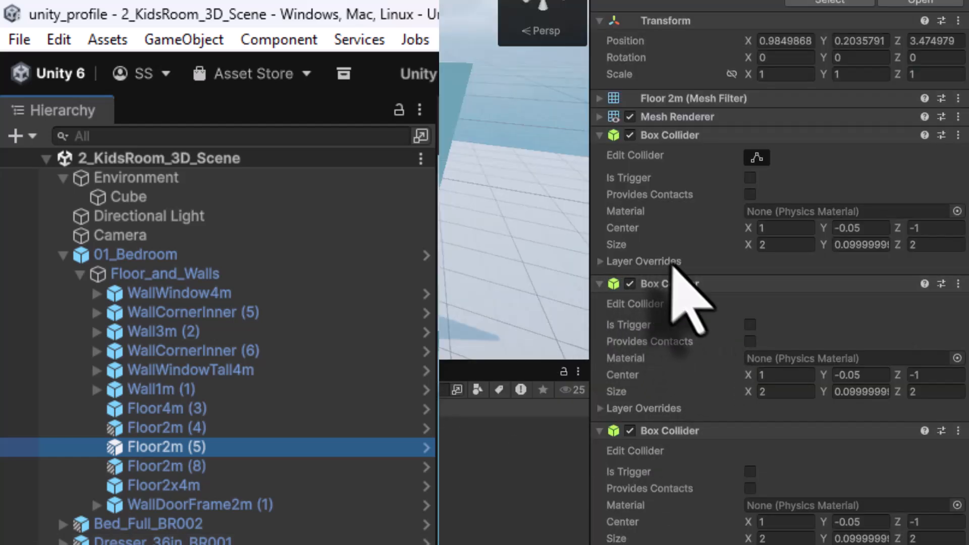
{"action": "left_click", "coordinate": [63, 255]}
Add a Box Collider component to the Ramp and inspect the collider's outline up close
{"action": "left_click", "coordinate": [113, 409]}
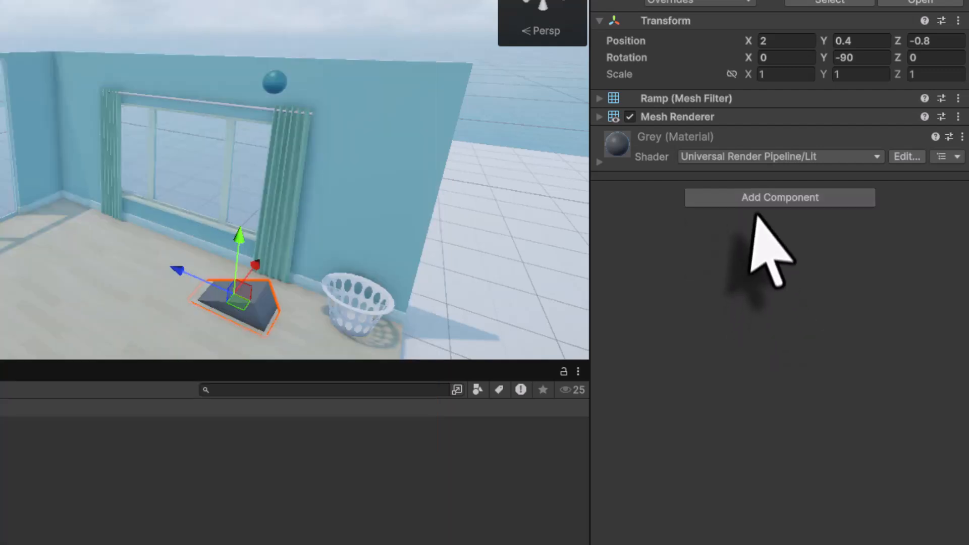
{"action": "left_click", "coordinate": [760, 199]}
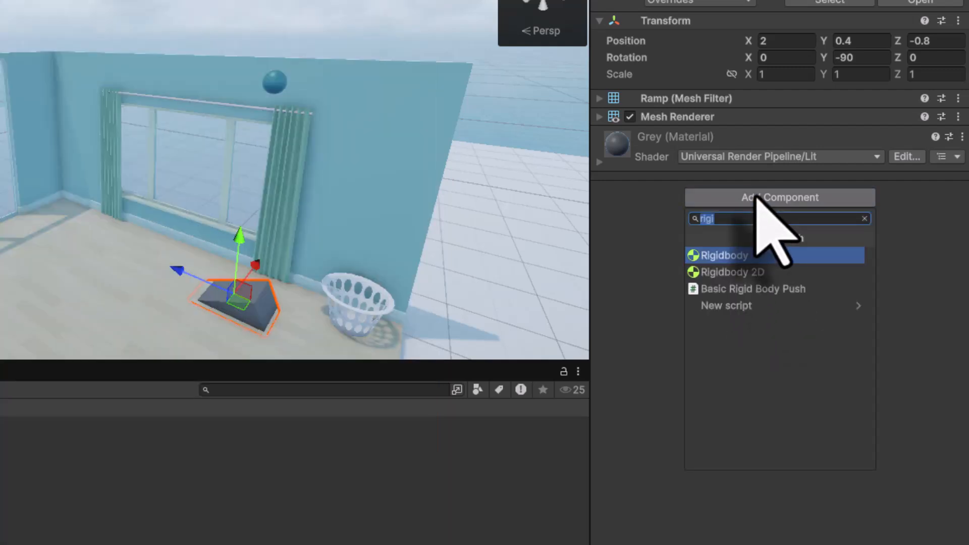
{"action": "type", "text": "coll"}
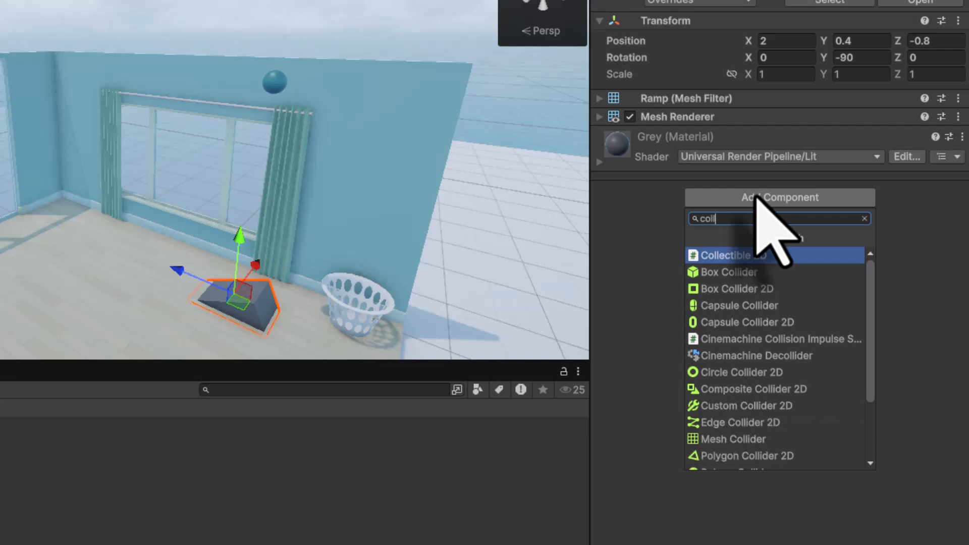
{"action": "left_click", "coordinate": [730, 276]}
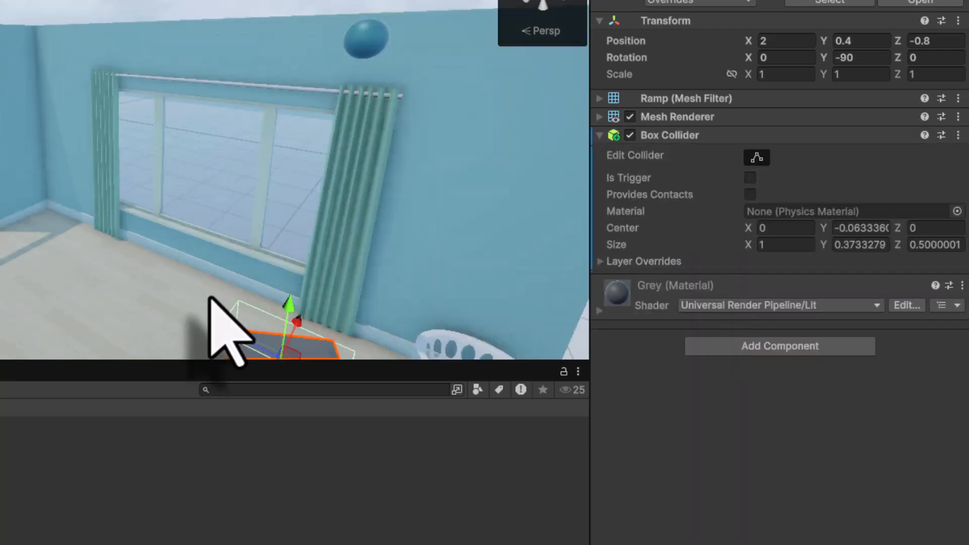
{"action": "key", "text": "f"}
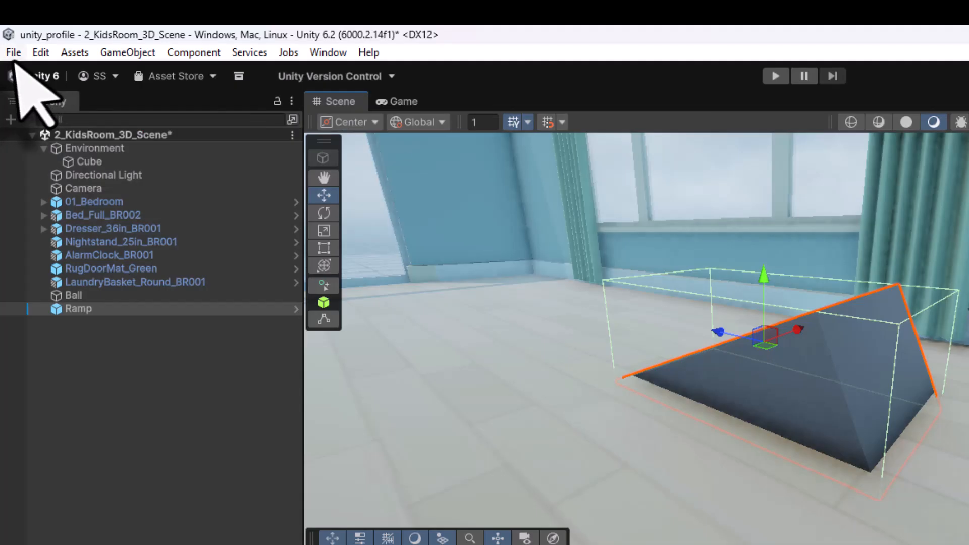
Save the scene, run it to test how the Ball collides with the Ramp's Box Collider, and stop Play mode
{"action": "left_click", "coordinate": [14, 51]}
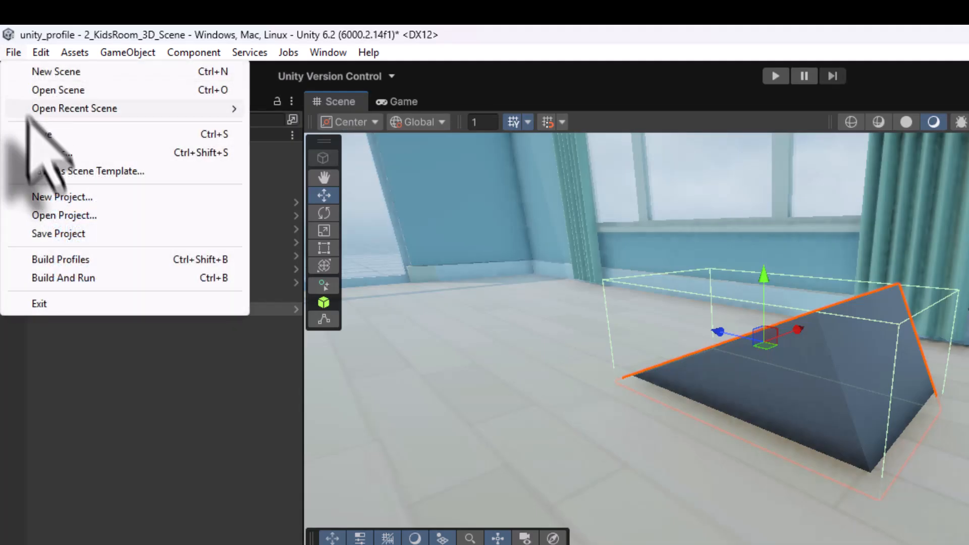
{"action": "left_click", "coordinate": [44, 134]}
{"action": "left_click", "coordinate": [775, 76]}
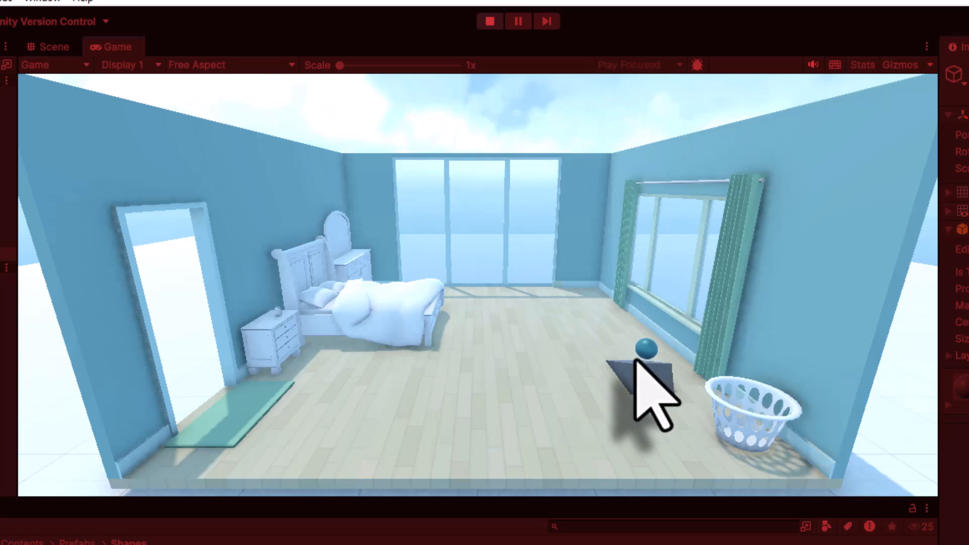
{"action": "left_click", "coordinate": [490, 21]}
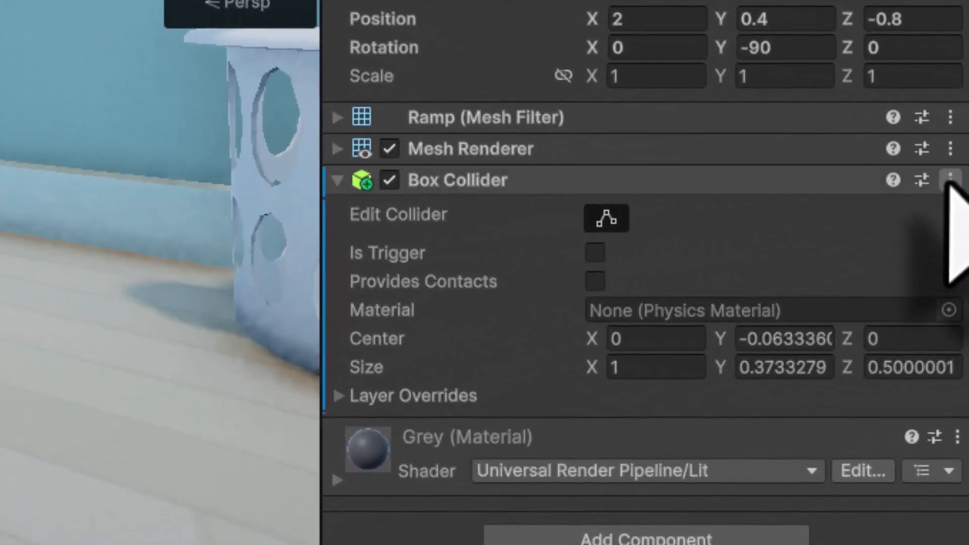
Replace the Ramp's Box Collider with a Mesh Collider component
{"action": "left_click", "coordinate": [963, 182]}
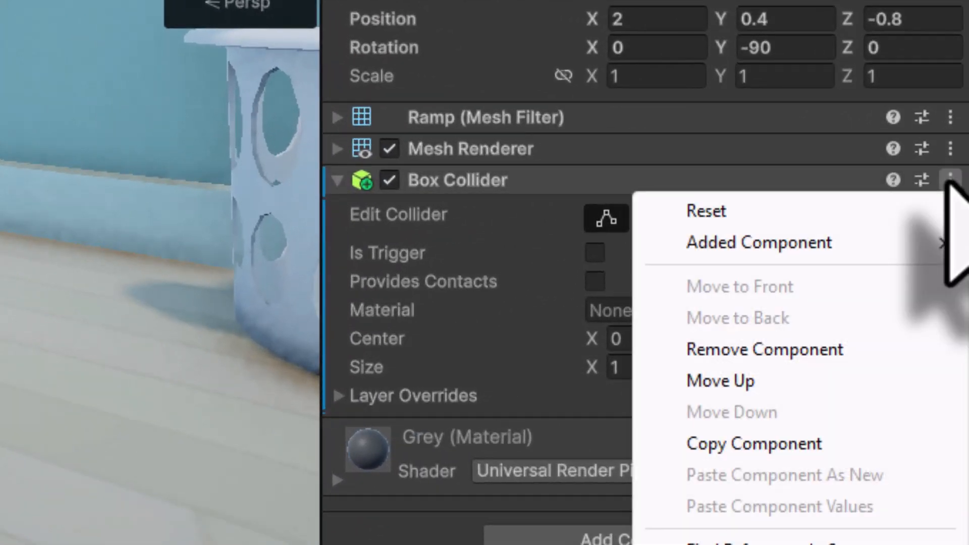
{"action": "left_click", "coordinate": [800, 349]}
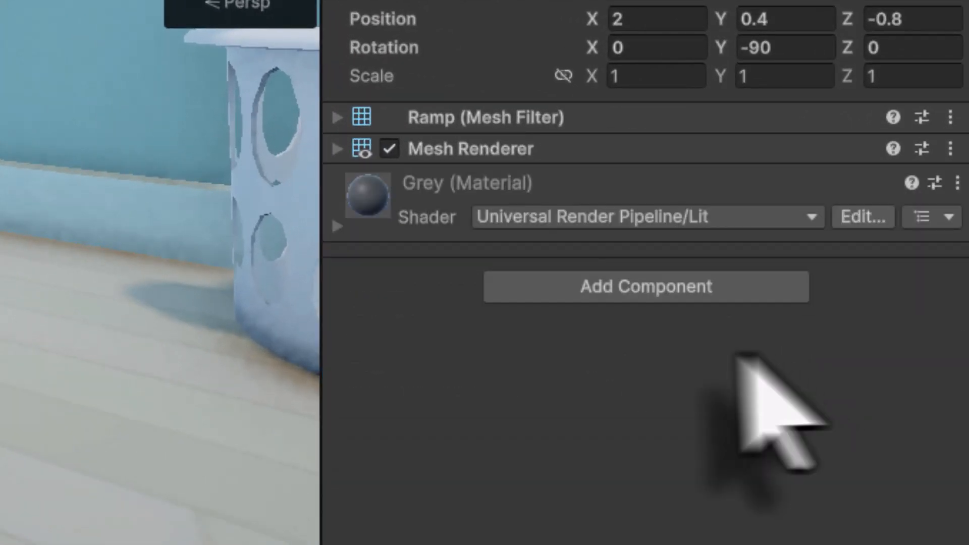
{"action": "left_click", "coordinate": [634, 288]}
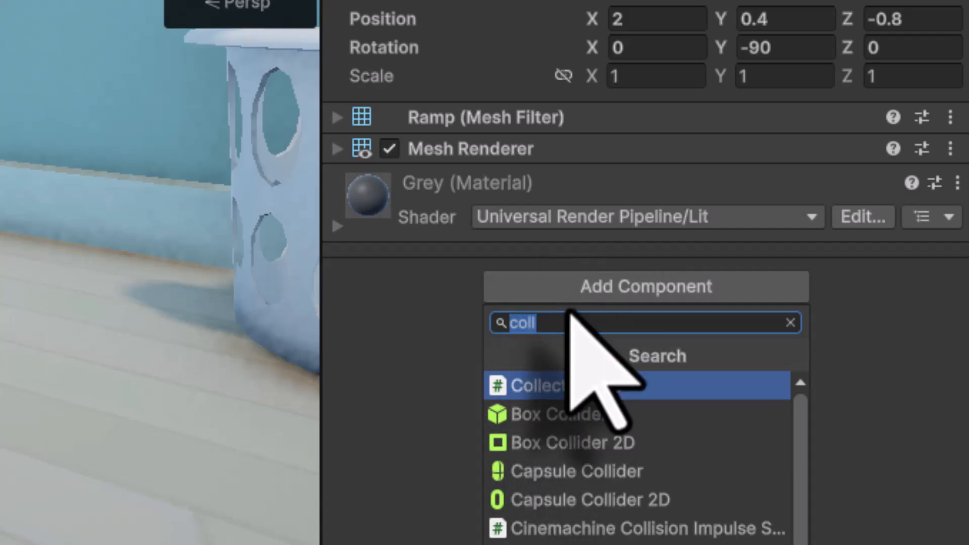
{"action": "left_click", "coordinate": [555, 329]}
{"action": "left_click_drag", "start_coordinate": [555, 332], "coordinate": [303, 322]}
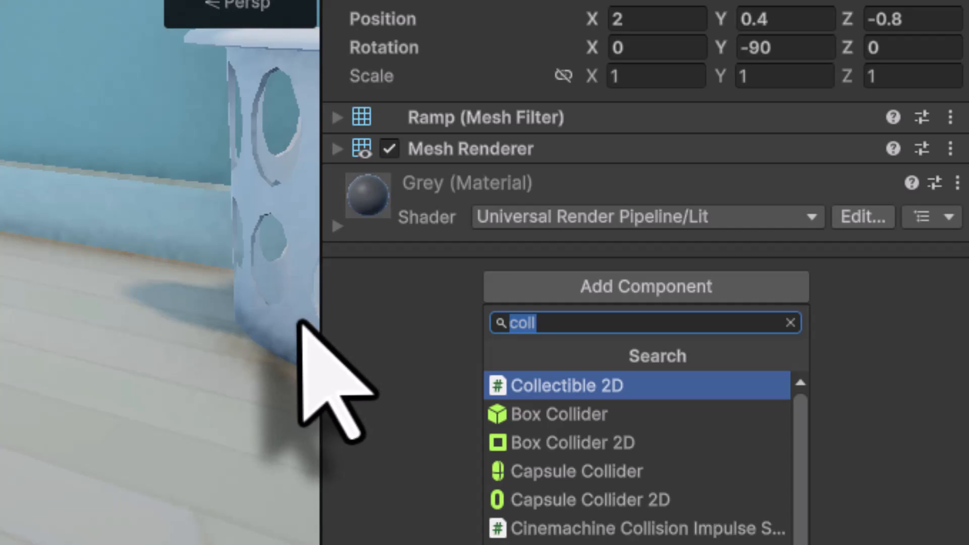
{"action": "type", "text": "mesh"}
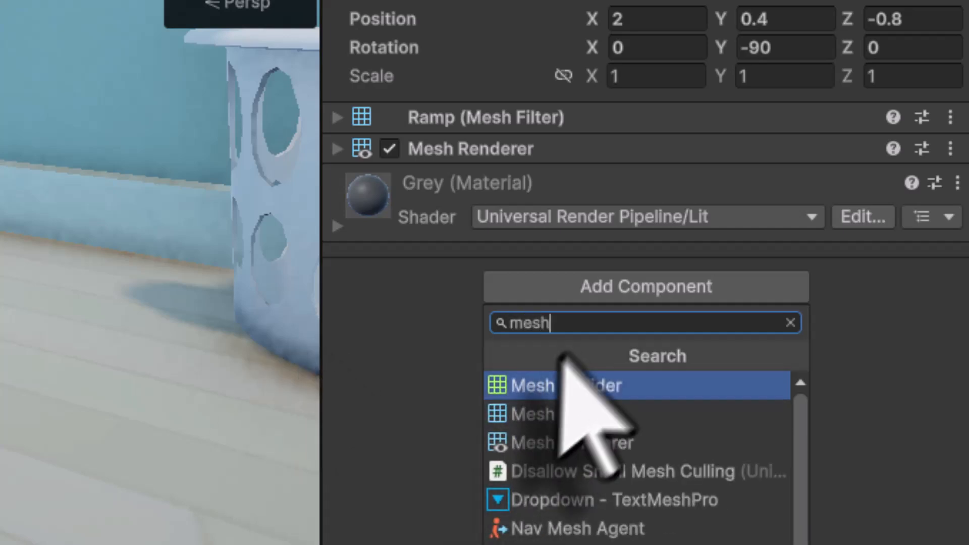
{"action": "left_click_drag", "start_coordinate": [550, 324], "coordinate": [411, 324]}
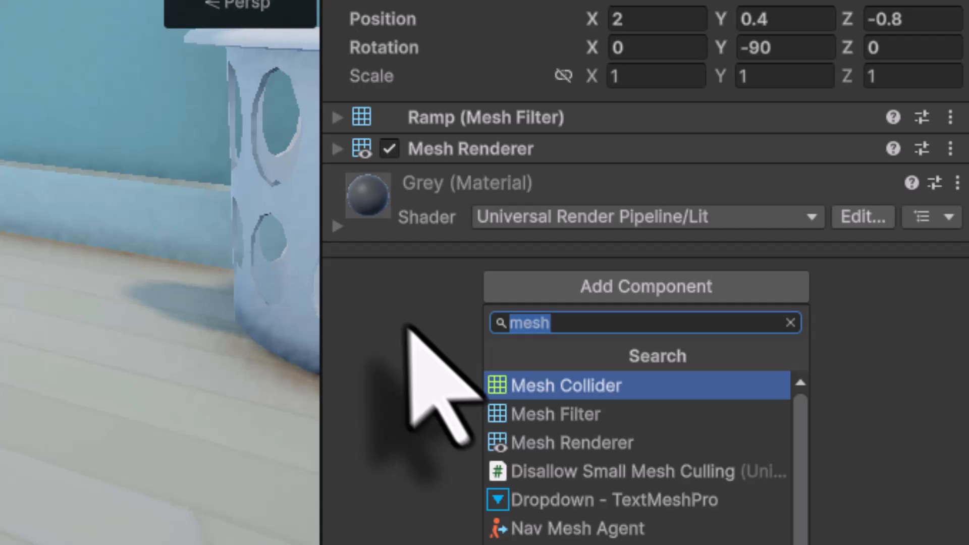
{"action": "left_click", "coordinate": [551, 386]}
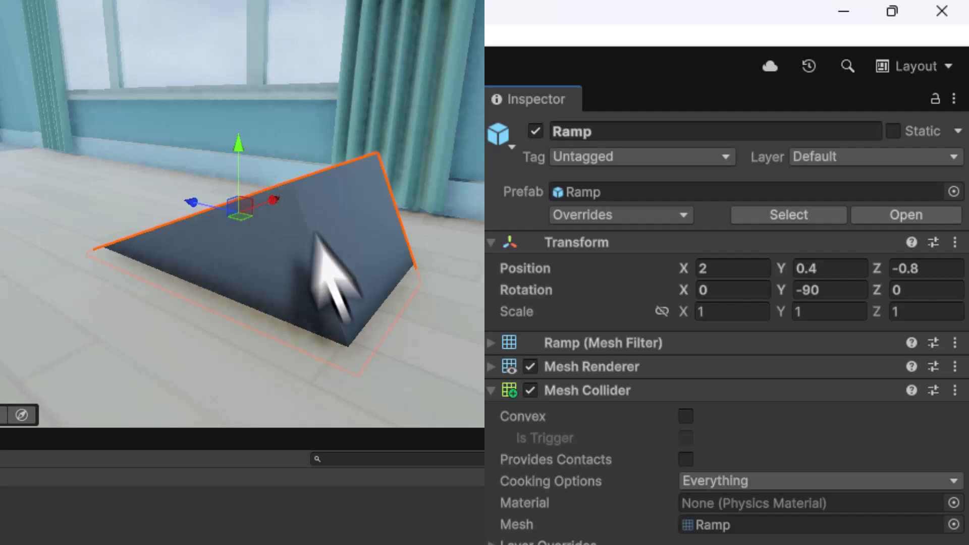
Enable Convex on the Ramp's Mesh Collider, save the scene, and run it to test the Ball's collision with the Ramp
{"action": "left_click", "coordinate": [685, 416]}
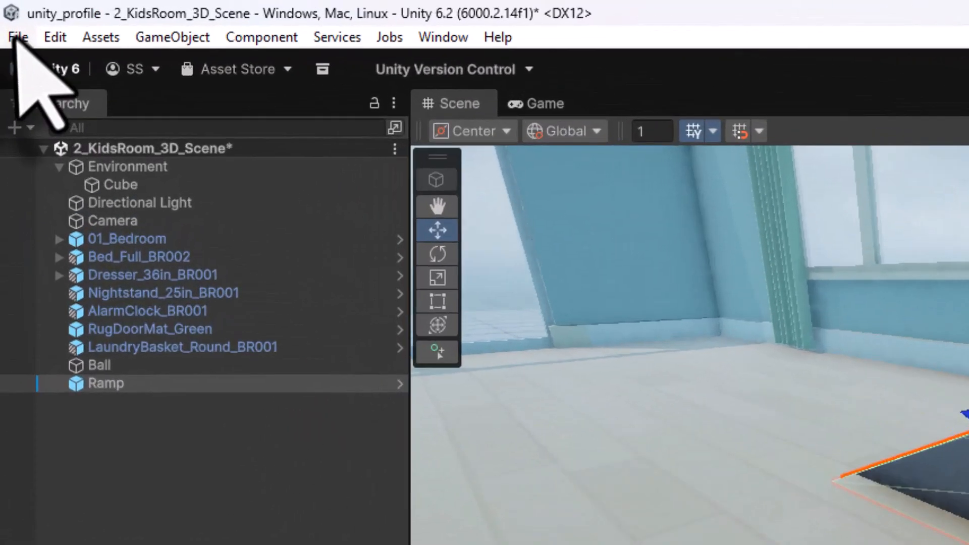
{"action": "left_click", "coordinate": [20, 15]}
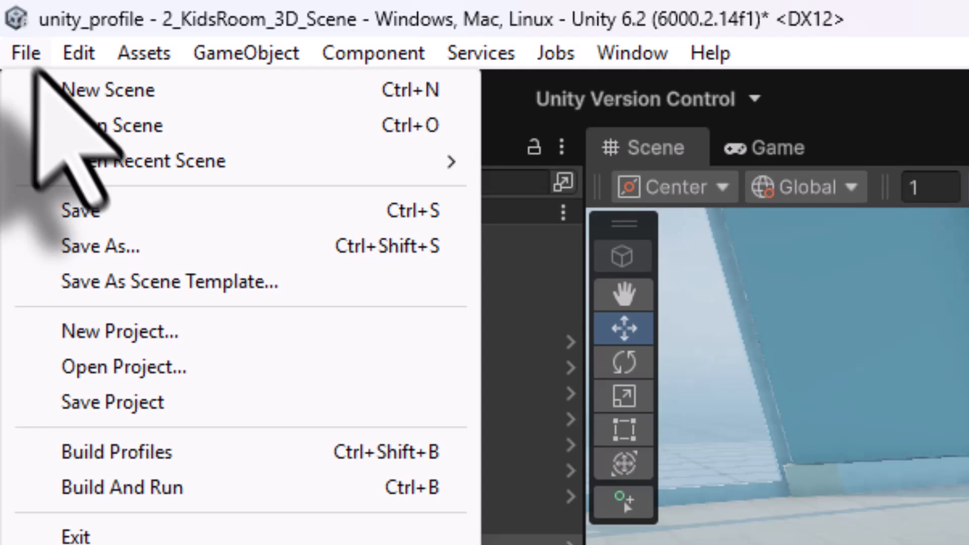
{"action": "left_click", "coordinate": [81, 214]}
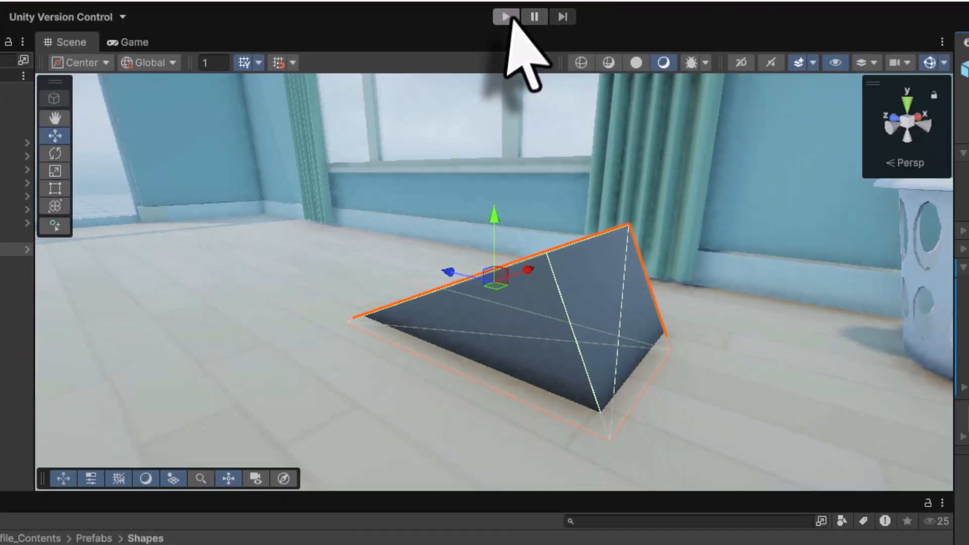
{"action": "left_click", "coordinate": [506, 17]}
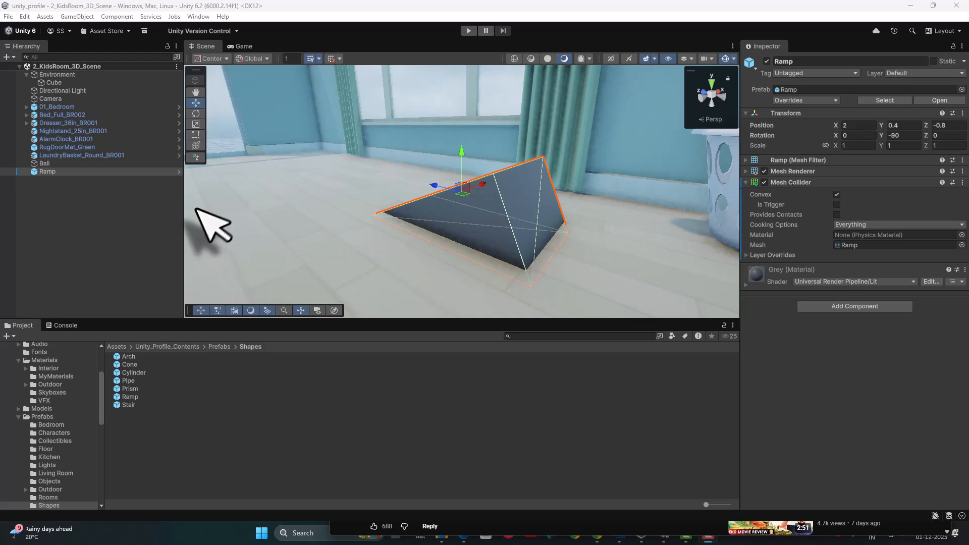
Create a 3D Cube at the root of the scene near the middle of the bedroom and name it Block
{"action": "left_click", "coordinate": [90, 224]}
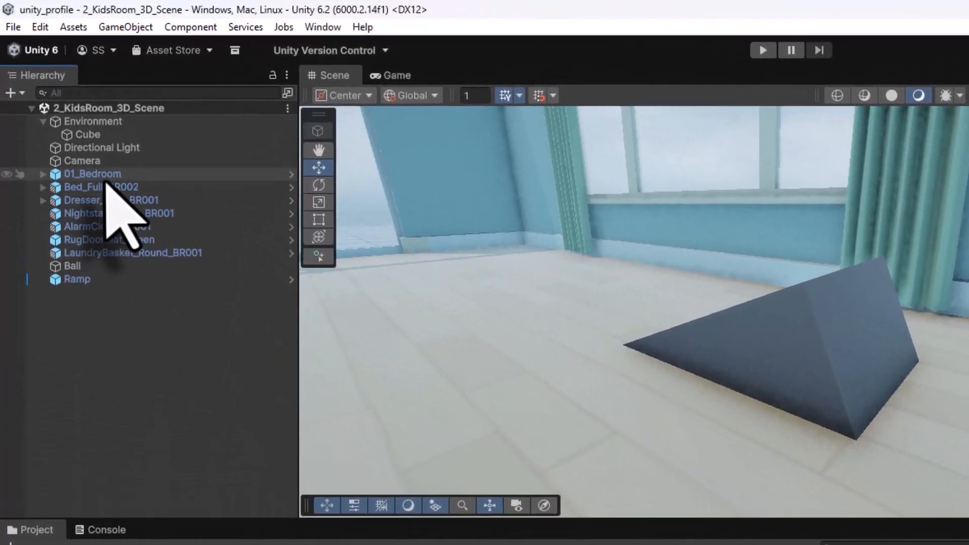
{"action": "left_click", "coordinate": [63, 108]}
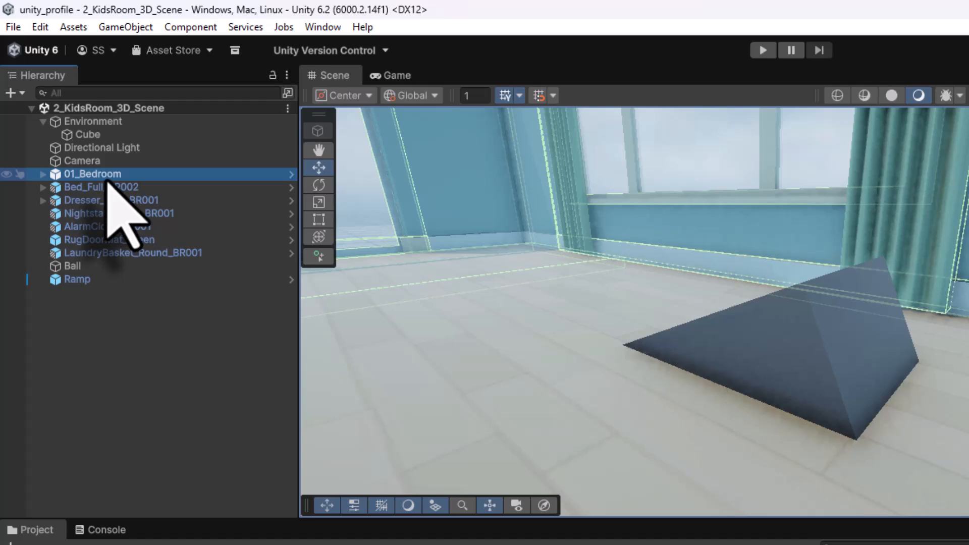
{"action": "double_click", "coordinate": [108, 173]}
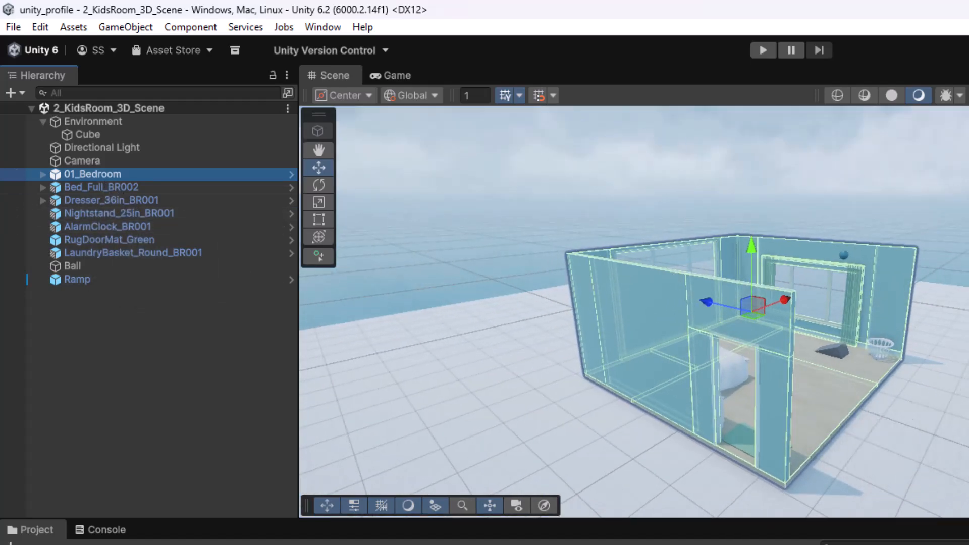
{"action": "left_click_drag", "start_coordinate": [881, 400], "coordinate": [817, 369], "text": "alt"}
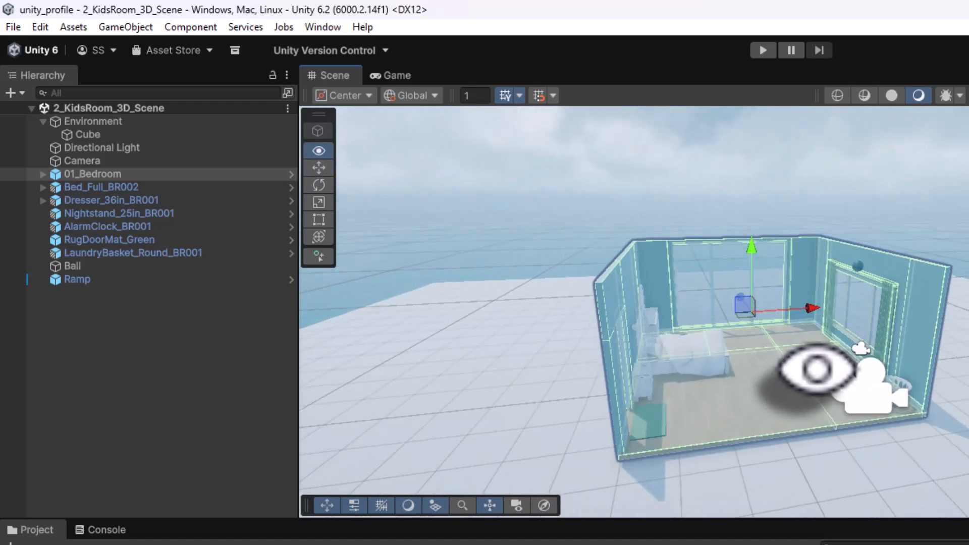
{"action": "right_click", "coordinate": [138, 314]}
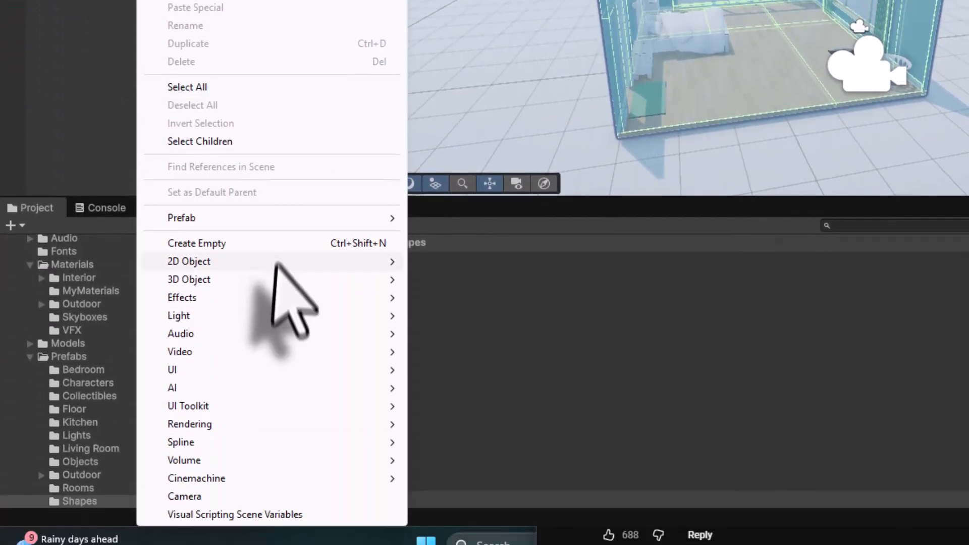
{"action": "mouse_move", "coordinate": [275, 279]}
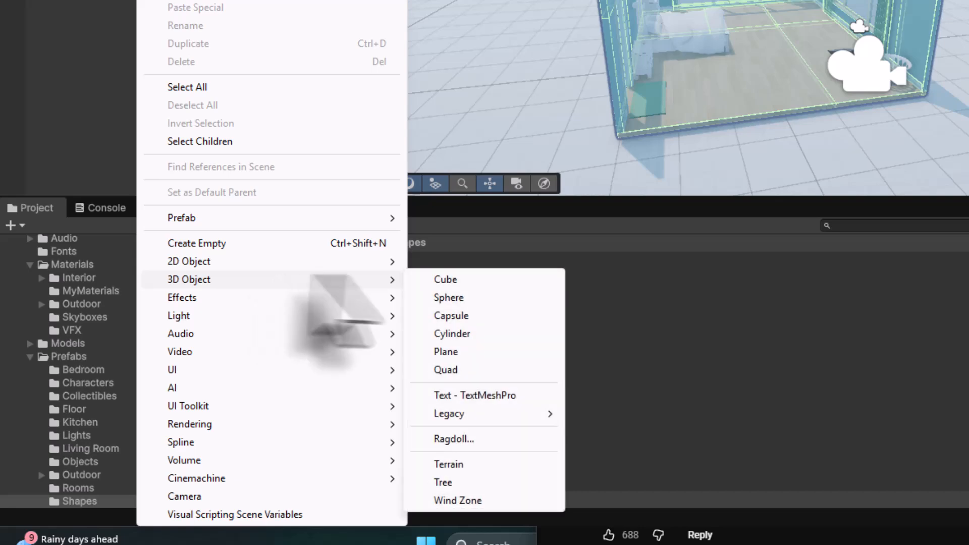
{"action": "left_click", "coordinate": [470, 281]}
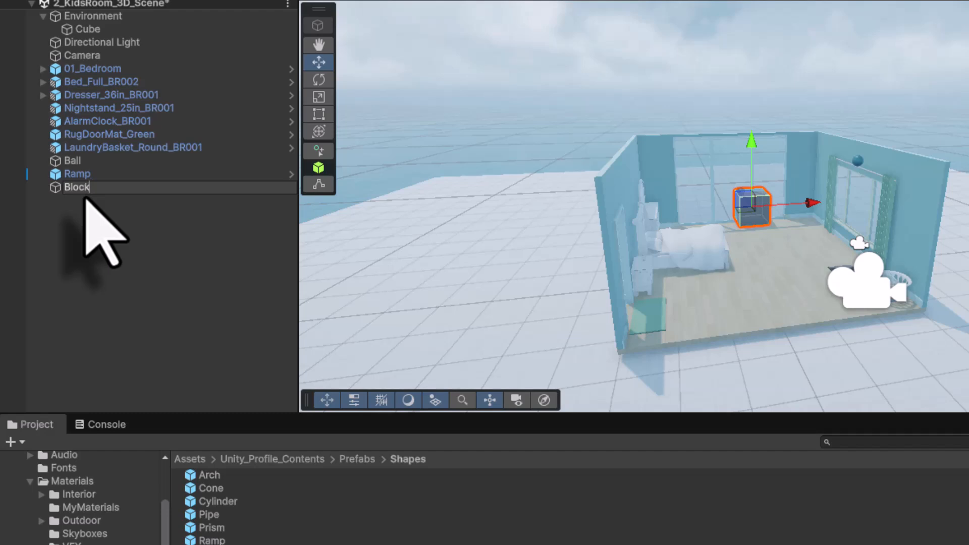
{"action": "key", "text": "Return"}
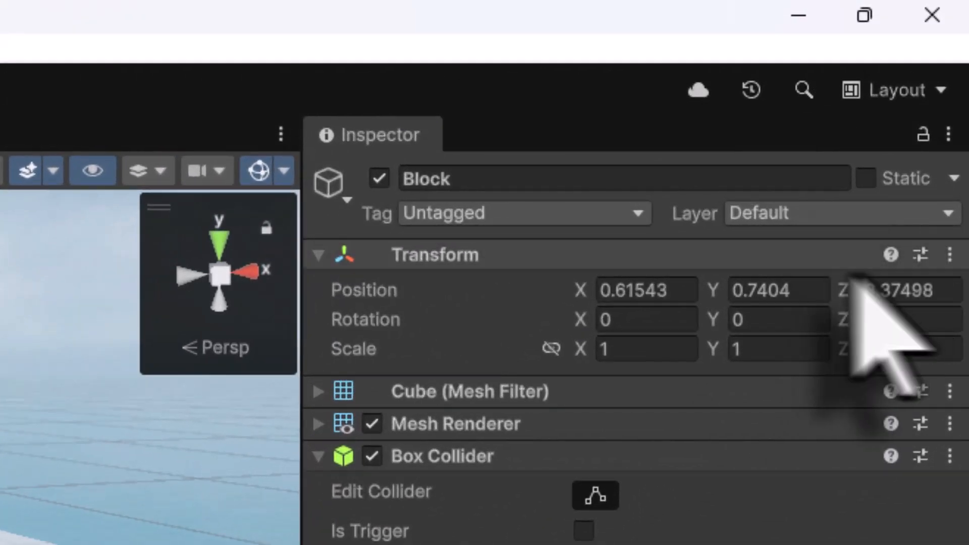
Reset the Block's Transform and frame the Block in the Scene view
{"action": "left_click", "coordinate": [949, 254]}
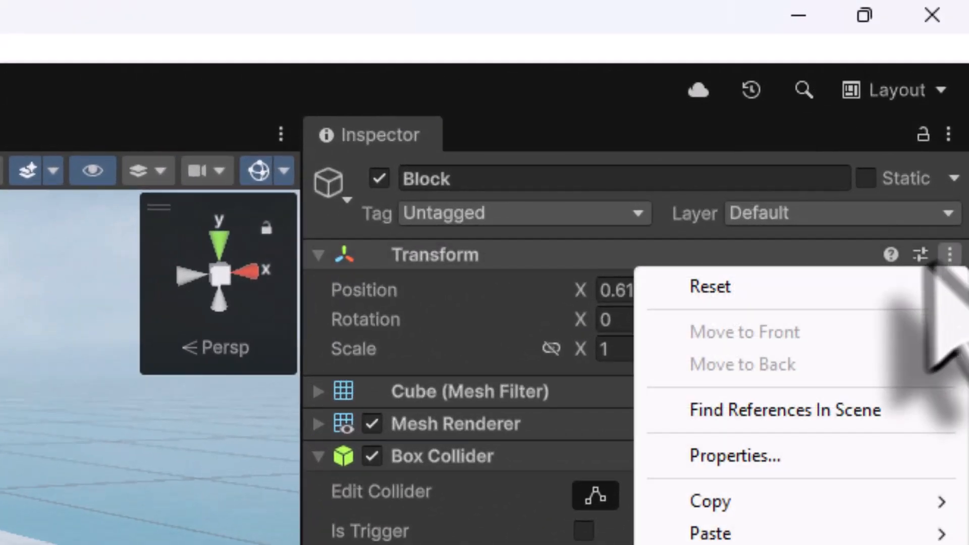
{"action": "left_click", "coordinate": [891, 293]}
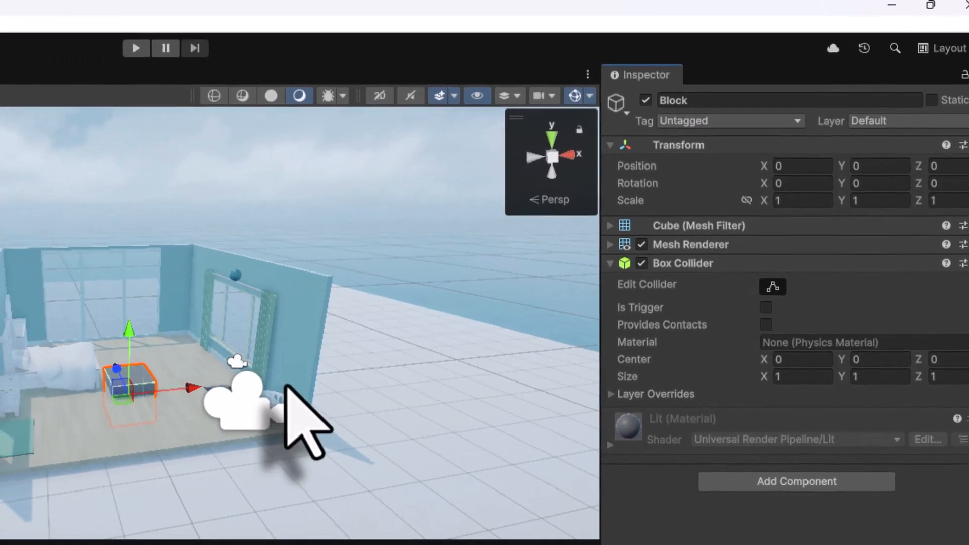
{"action": "key", "text": "f"}
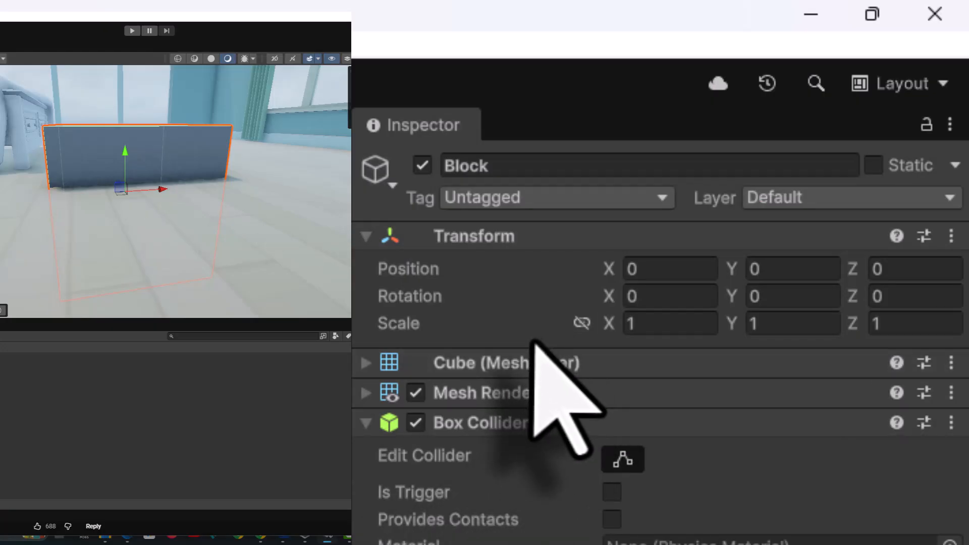
Set the Block's scale to 0.1 on X, 0.25 on Y and 0.1 on Z
{"action": "left_click", "coordinate": [650, 324]}
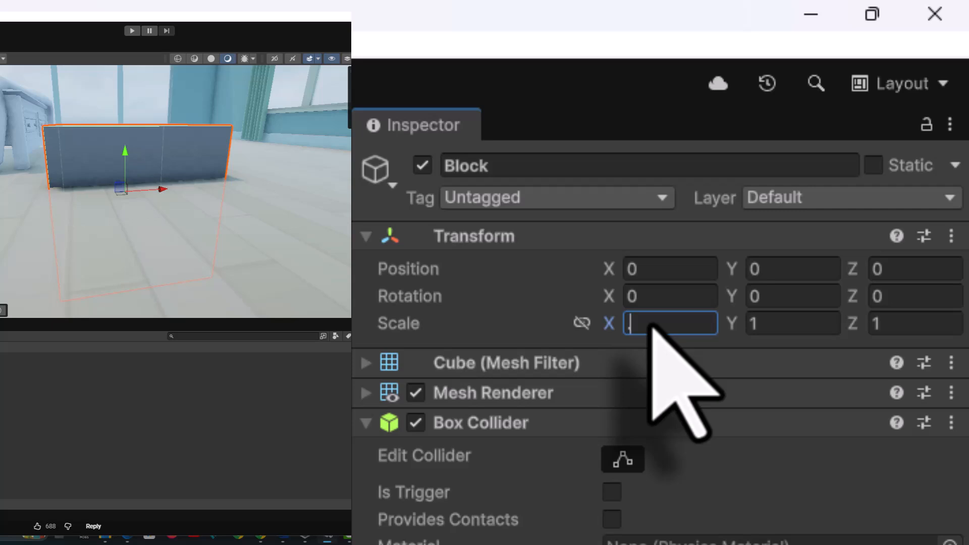
{"action": "type", "text": "0.1"}
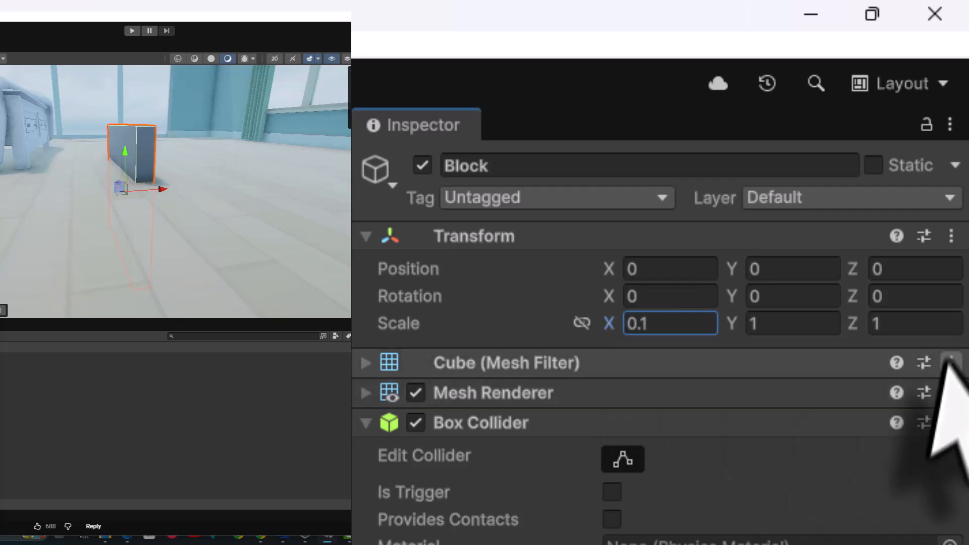
{"action": "left_click", "coordinate": [904, 326]}
{"action": "type", "text": "0.1"}
{"action": "key", "text": "Return"}
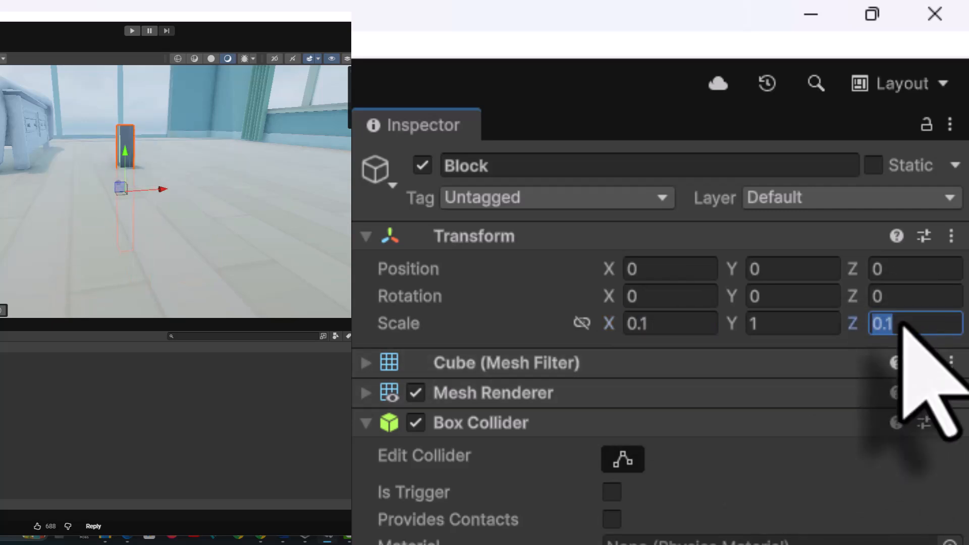
{"action": "type", "text": "0.1"}
{"action": "left_click", "coordinate": [777, 326]}
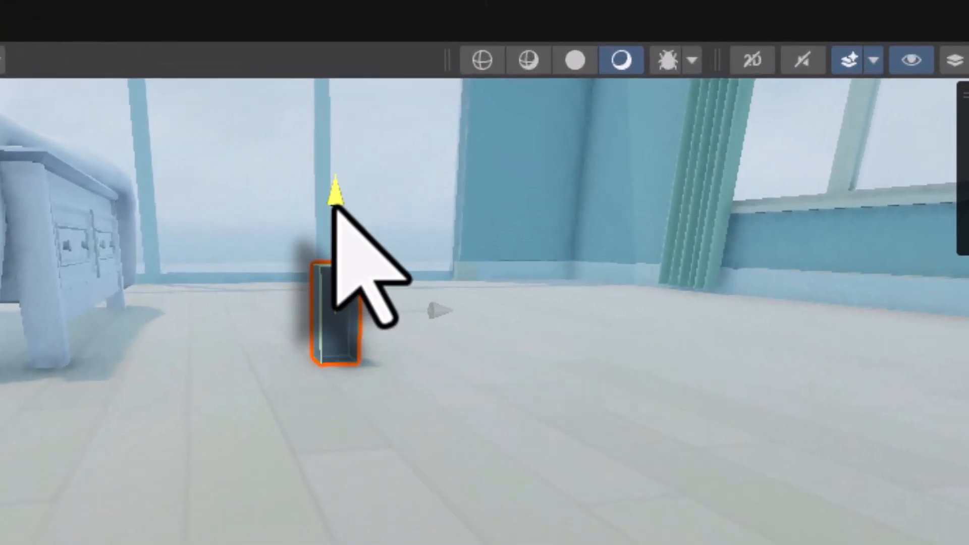
Raise the Block onto the floor and, in the Top view, move it in line with the Ramp at about X 1.96, Y 0.312, Z 2.105
{"action": "left_click_drag", "start_coordinate": [333, 212], "coordinate": [332, 217]}
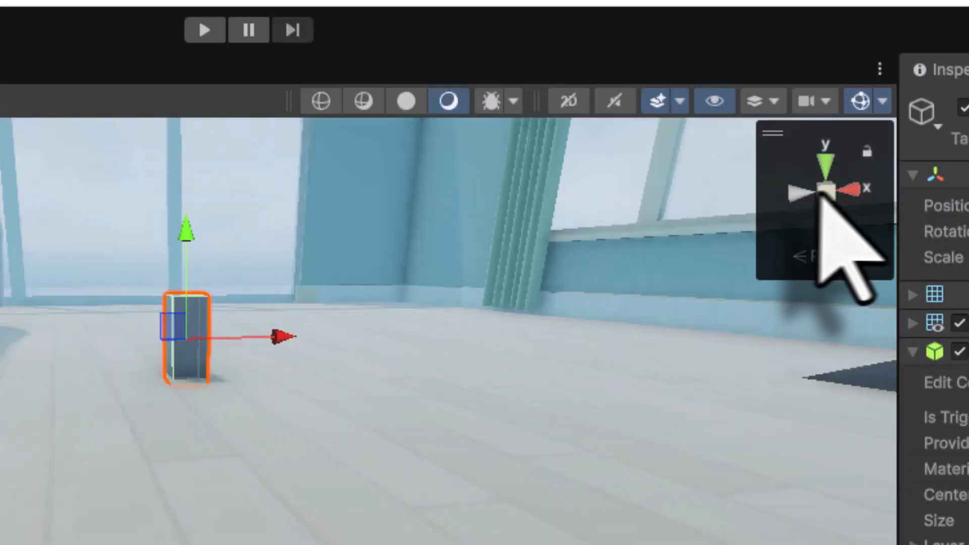
{"action": "right_click", "coordinate": [826, 193]}
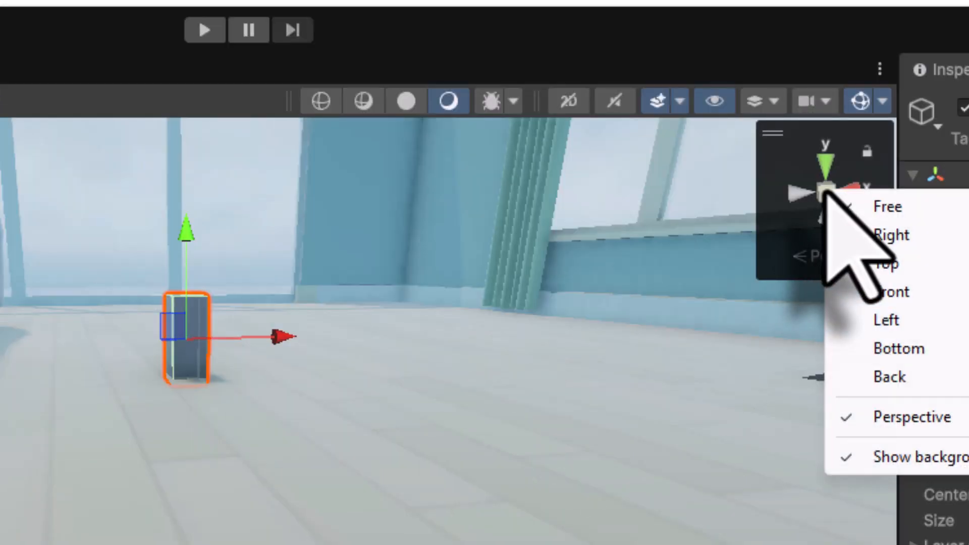
{"action": "left_click", "coordinate": [865, 264]}
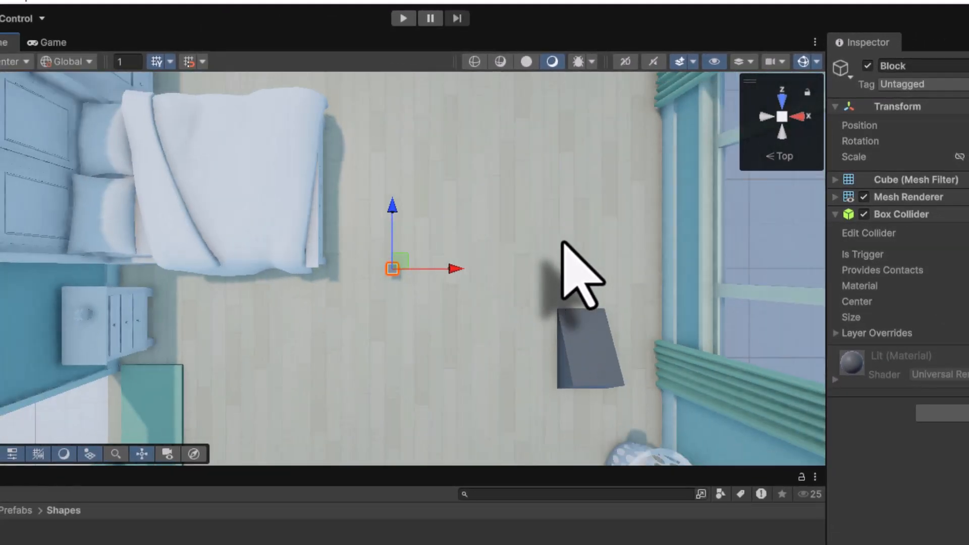
{"action": "middle_click_drag", "start_coordinate": [566, 241], "coordinate": [448, 298]}
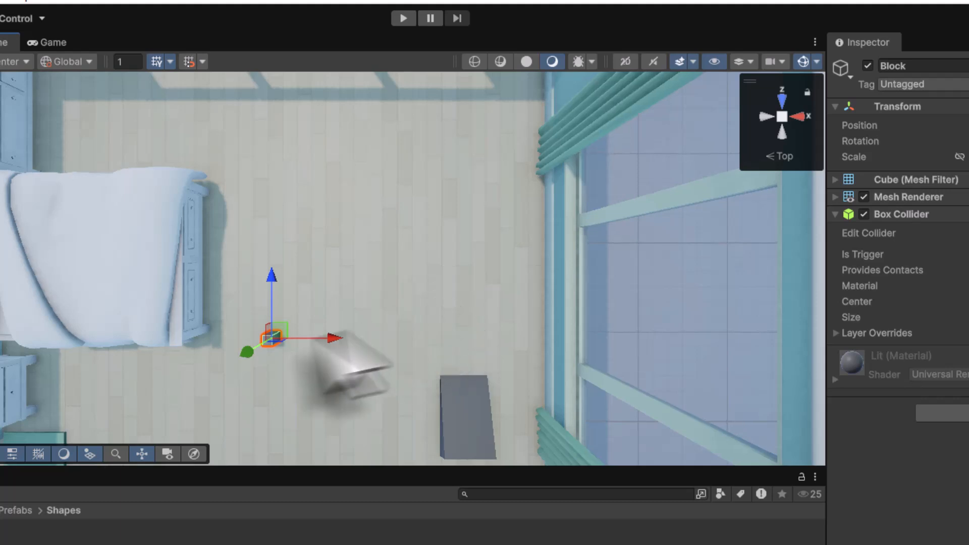
{"action": "left_click_drag", "start_coordinate": [279, 338], "coordinate": [474, 132]}
{"action": "scroll", "coordinate": [499, 419], "scroll_direction": "down", "scroll_amount": 5}
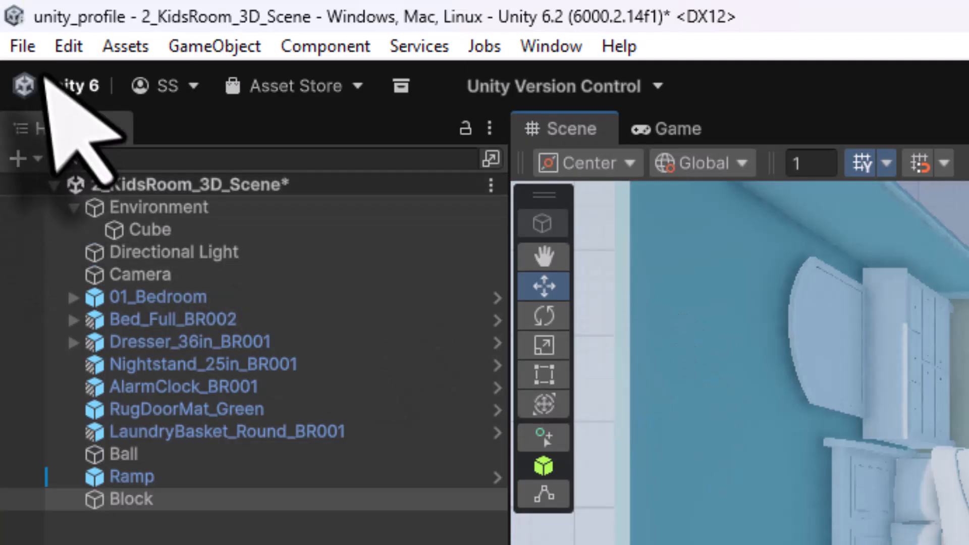
Save the scene, run it to test how the Ball interacts with the Block, and stop Play mode
{"action": "left_click", "coordinate": [20, 45]}
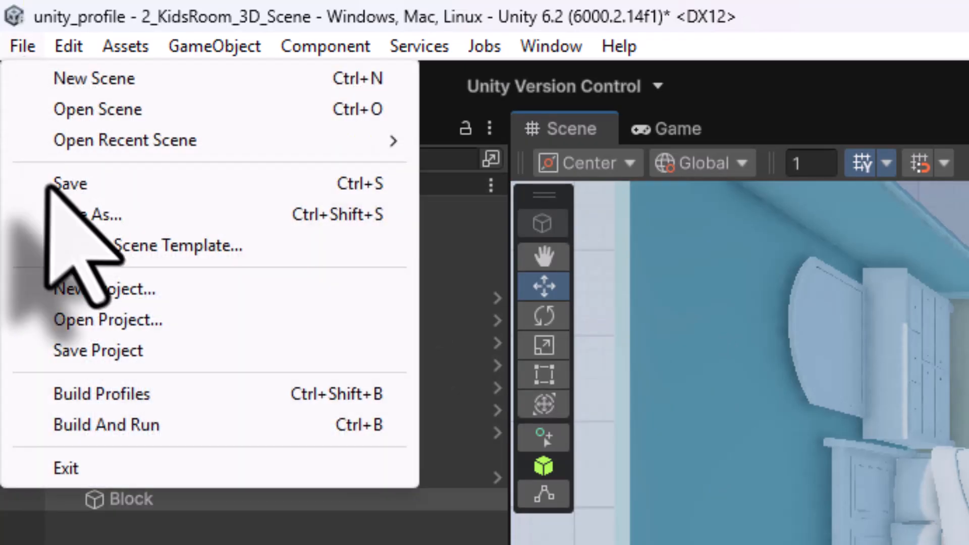
{"action": "left_click", "coordinate": [61, 184]}
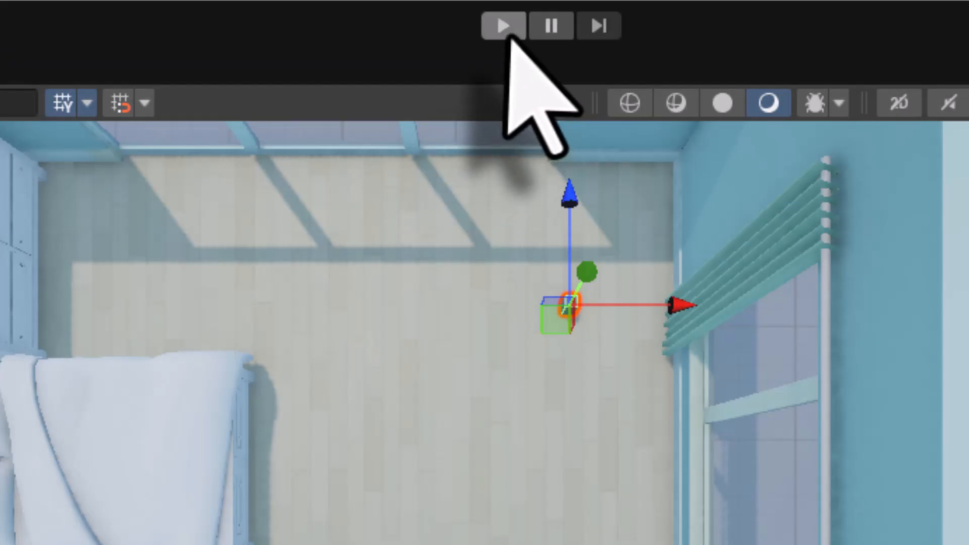
{"action": "left_click", "coordinate": [504, 26]}
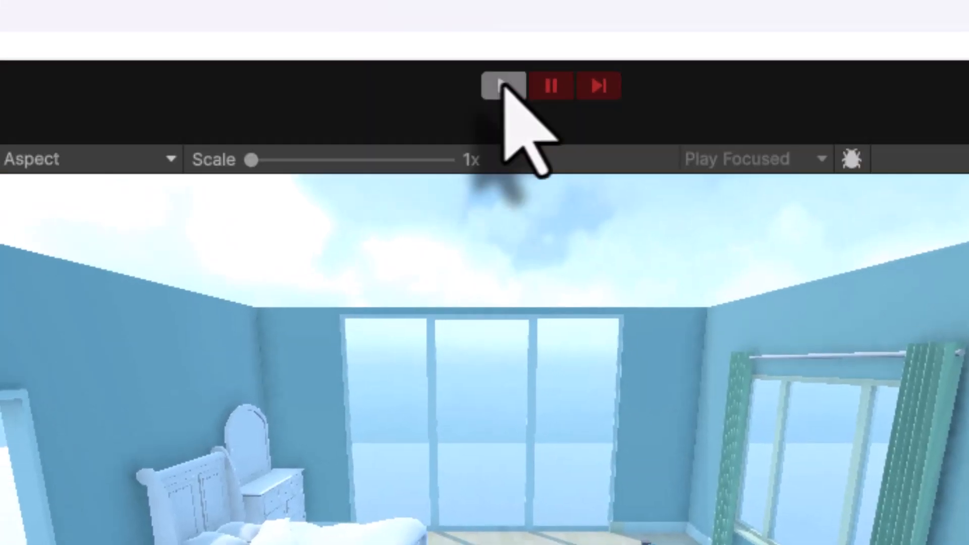
{"action": "left_click", "coordinate": [503, 86]}
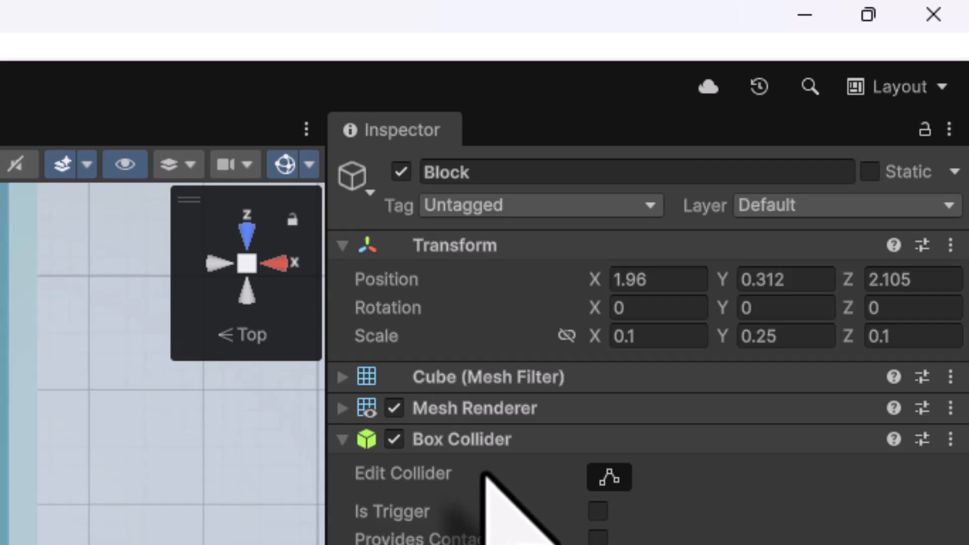
Disable the Block's Box Collider, test the saved scene in Play mode without it, and re-enable the collider
{"action": "left_click", "coordinate": [395, 439]}
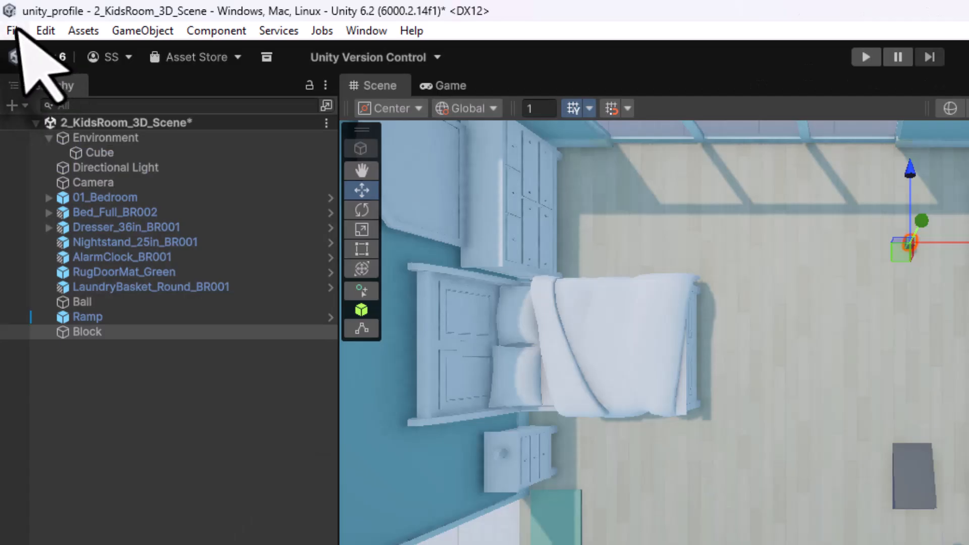
{"action": "left_click", "coordinate": [15, 31]}
{"action": "left_click", "coordinate": [36, 122]}
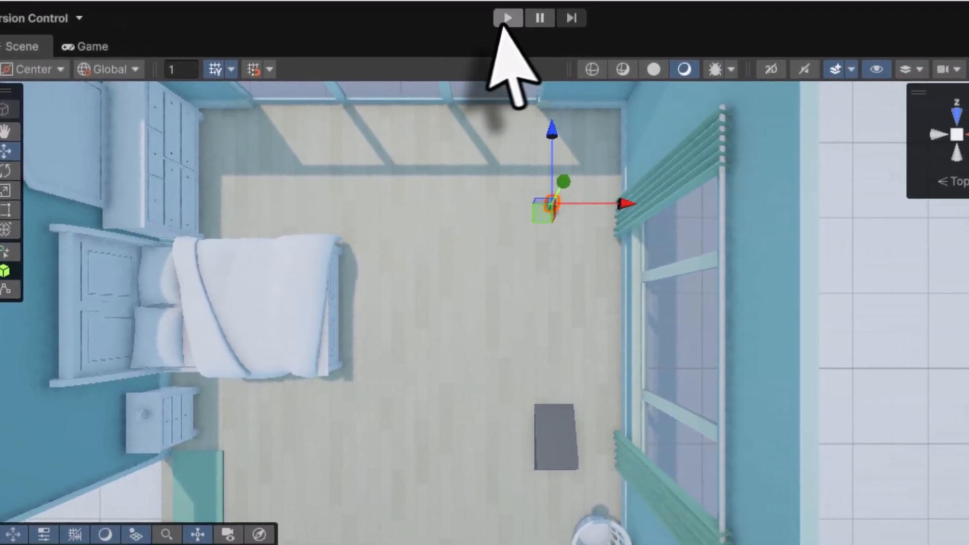
{"action": "left_click", "coordinate": [866, 56]}
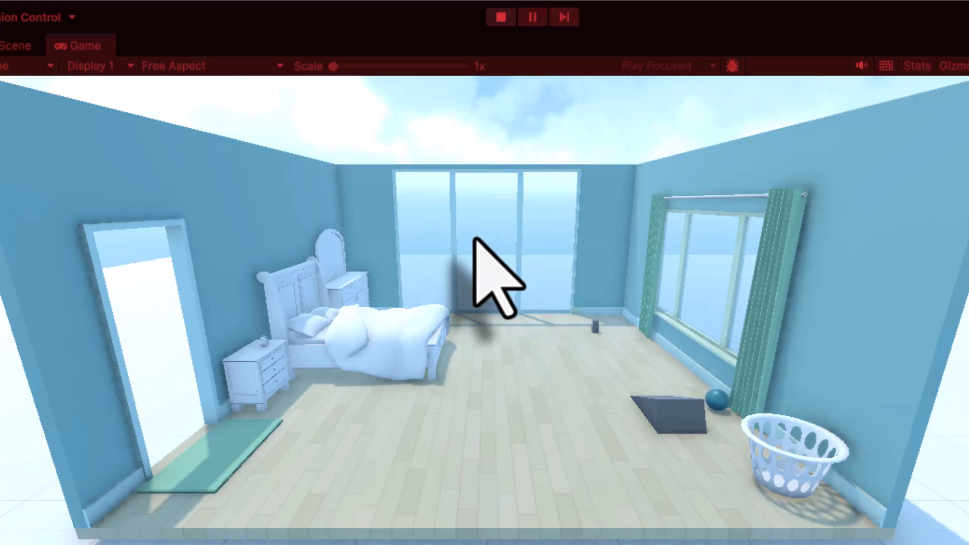
{"action": "left_click", "coordinate": [498, 20]}
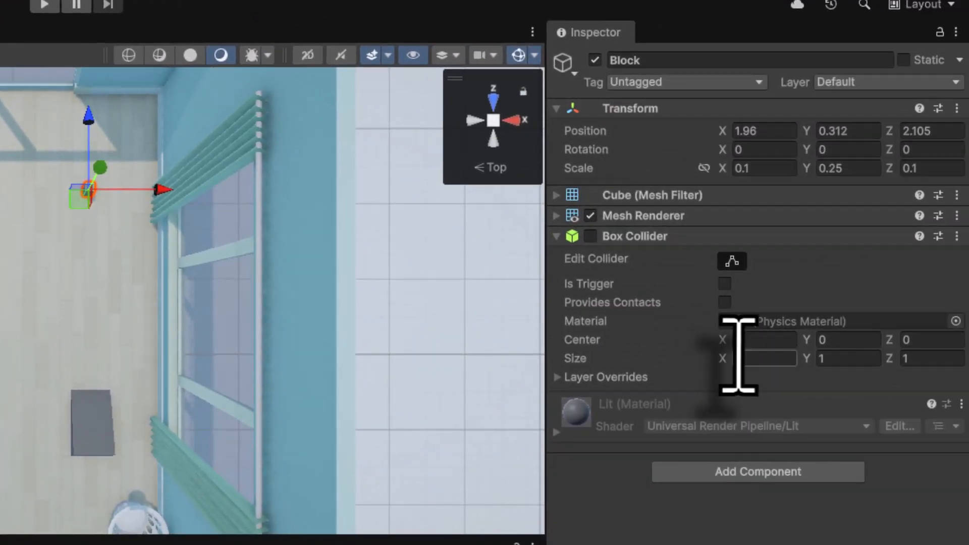
{"action": "left_click", "coordinate": [590, 236]}
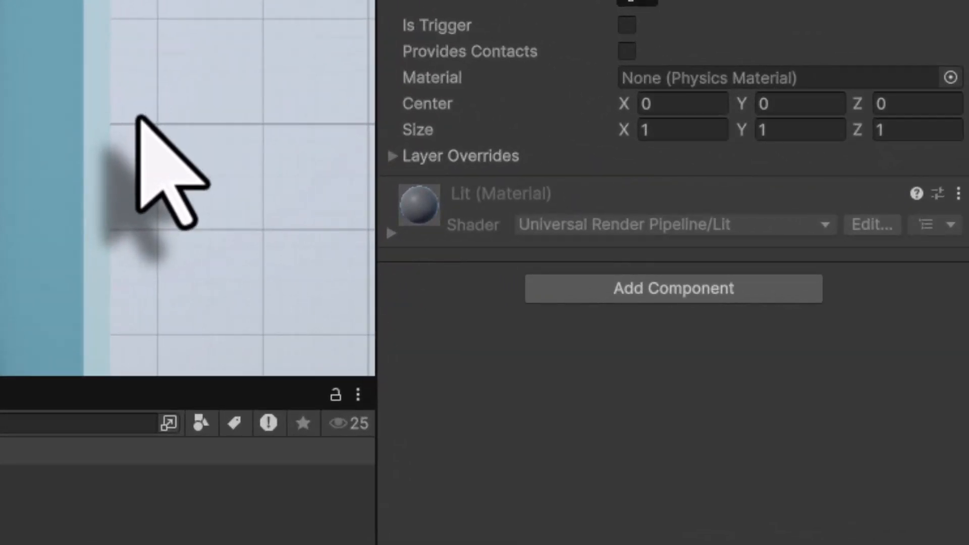
Add a Rigidbody component to the Block
{"action": "left_click", "coordinate": [659, 288]}
{"action": "type", "text": "r"}
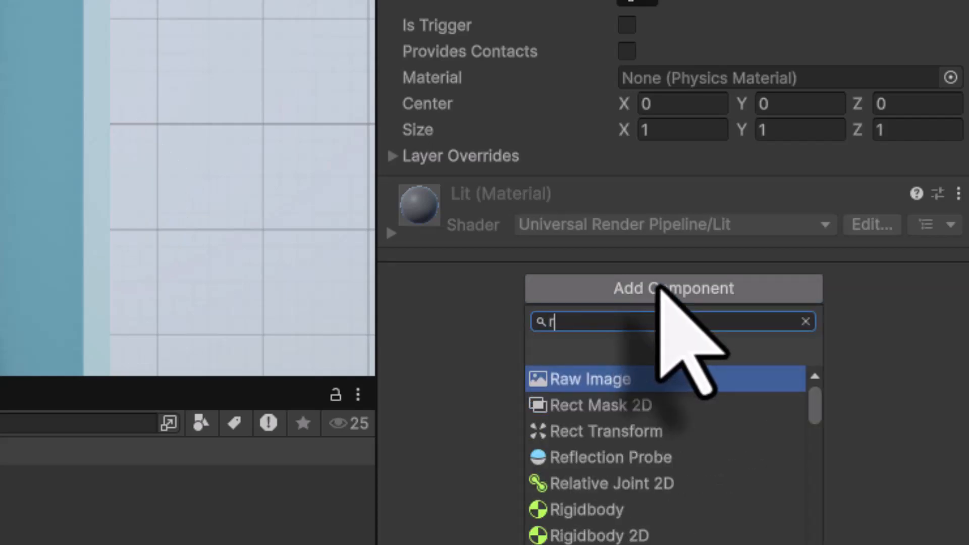
{"action": "type", "text": "igid"}
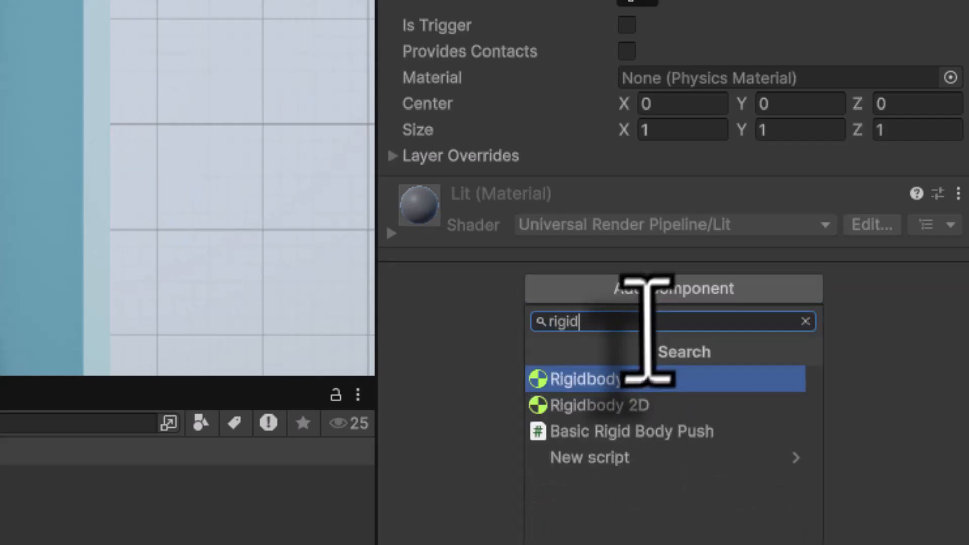
{"action": "left_click", "coordinate": [630, 383]}
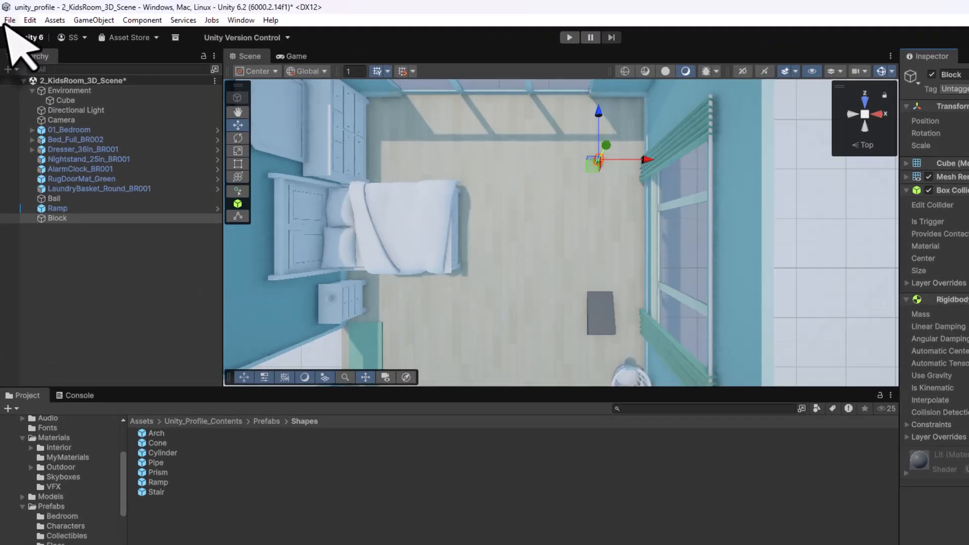
Save the scene, run it to test the Ball hitting the Block with its Rigidbody, and stop Play mode
{"action": "left_click", "coordinate": [7, 22]}
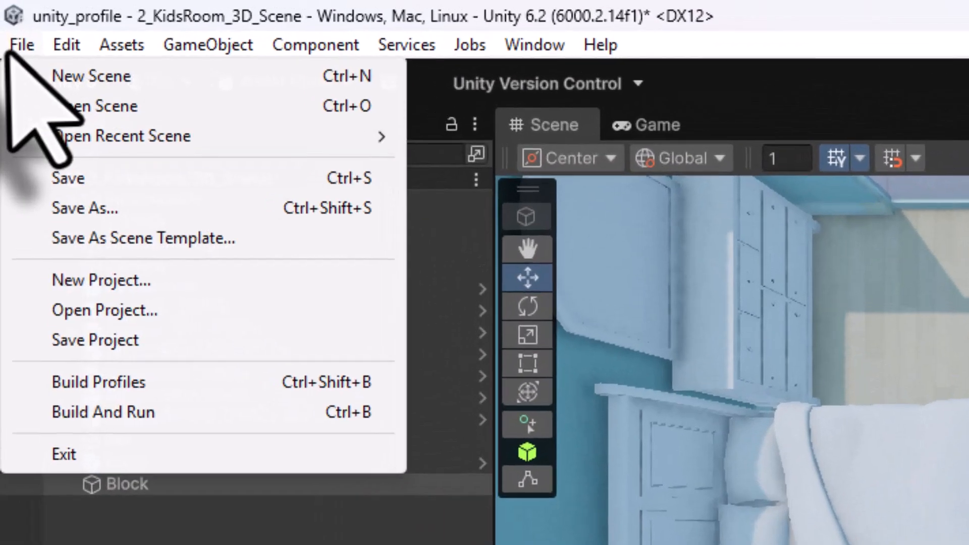
{"action": "left_click", "coordinate": [25, 81]}
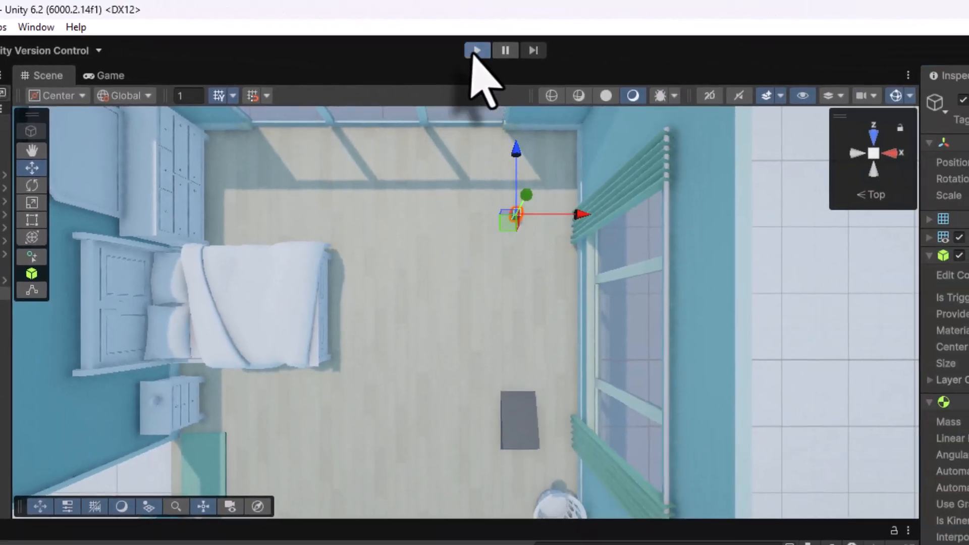
{"action": "left_click", "coordinate": [477, 50]}
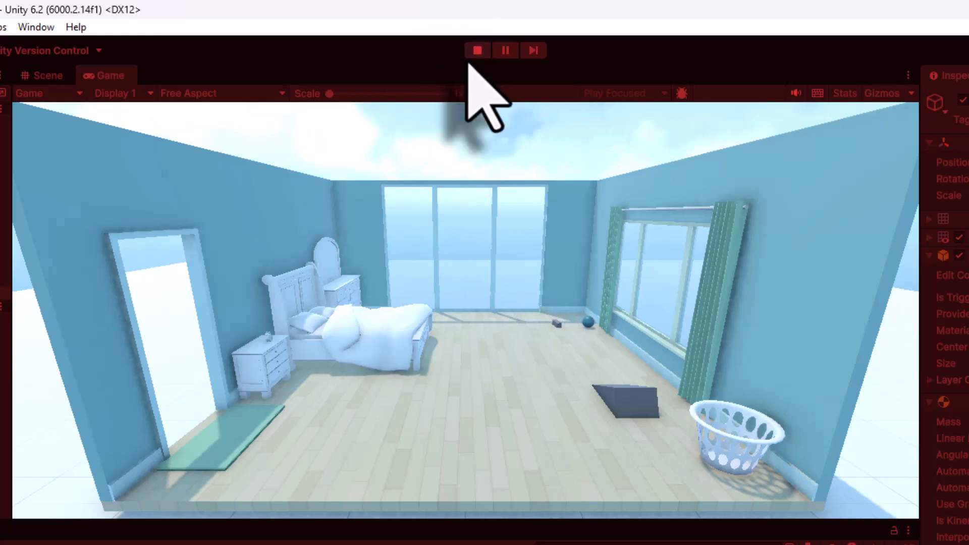
{"action": "left_click", "coordinate": [477, 50]}
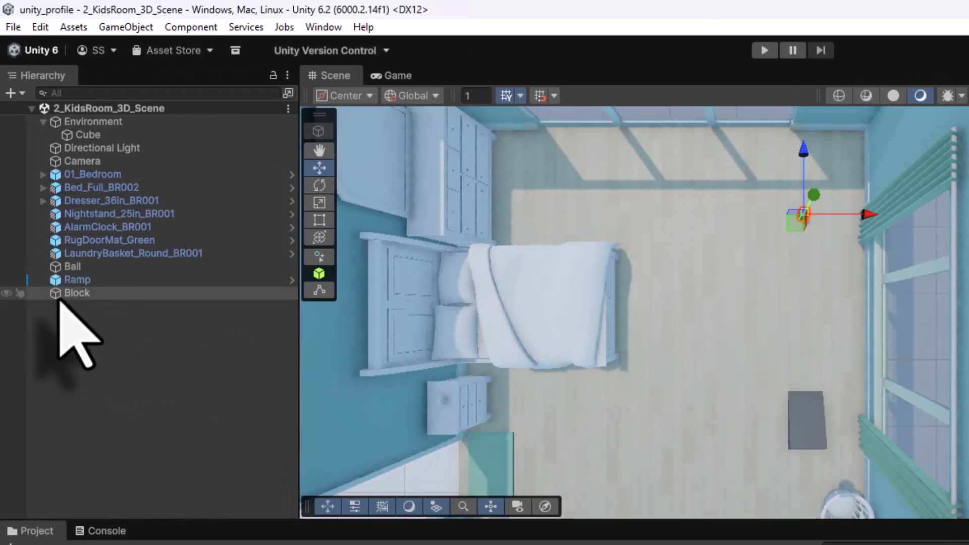
Set the mass of the Block's Rigidbody to 0.1, and test the saved scene in Play mode
{"action": "left_click", "coordinate": [71, 293]}
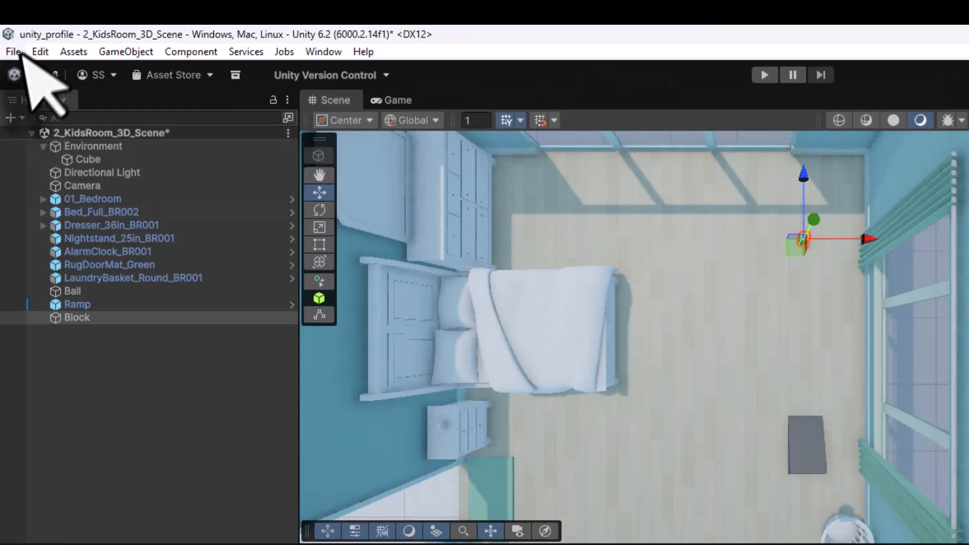
{"action": "left_click", "coordinate": [13, 51]}
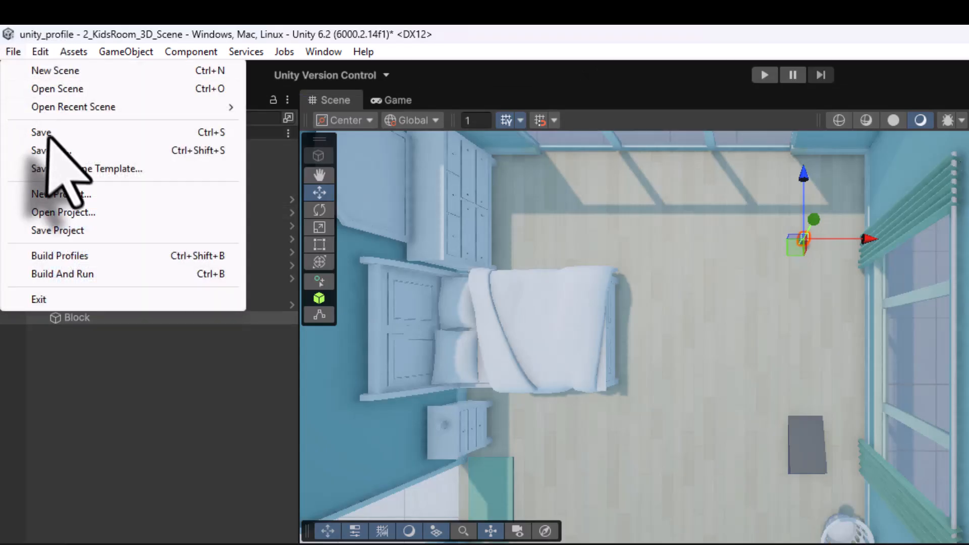
{"action": "left_click", "coordinate": [49, 135]}
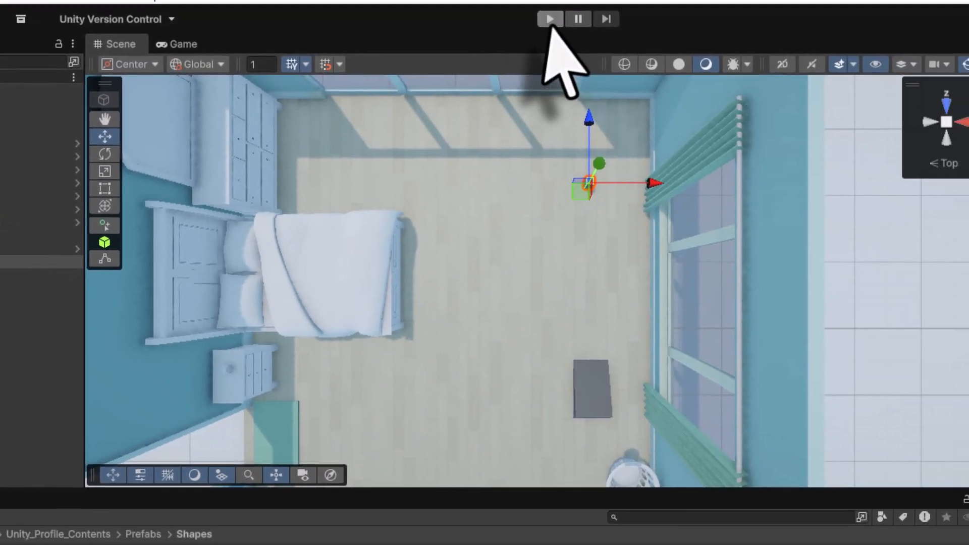
{"action": "left_click", "coordinate": [749, 70]}
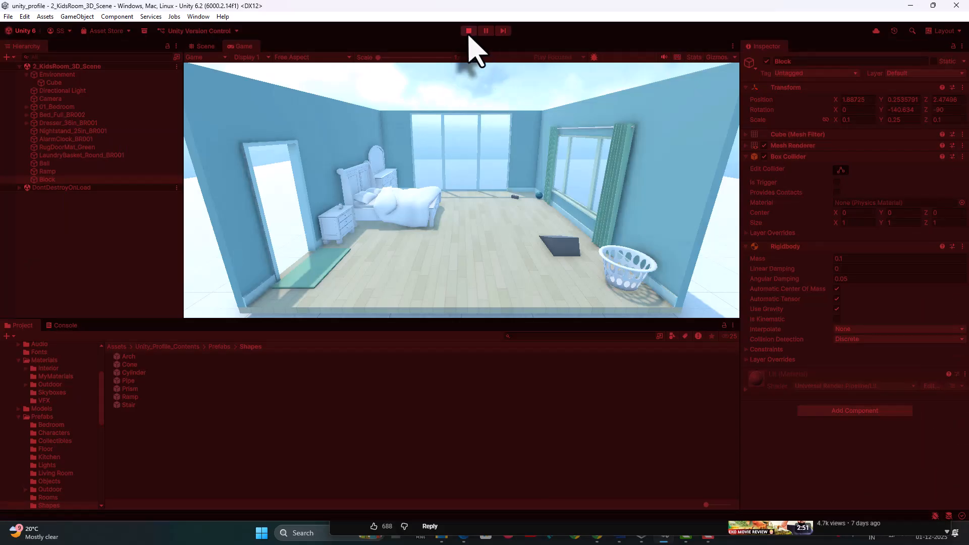
{"action": "left_click", "coordinate": [468, 31]}
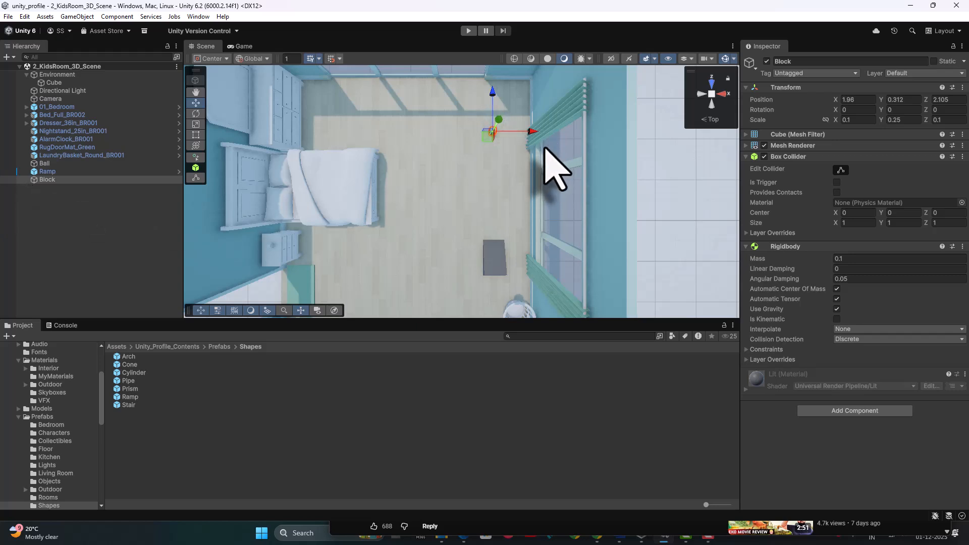
Create a folder named MyPrefabs inside the Prefabs folder
{"action": "left_click", "coordinate": [35, 180]}
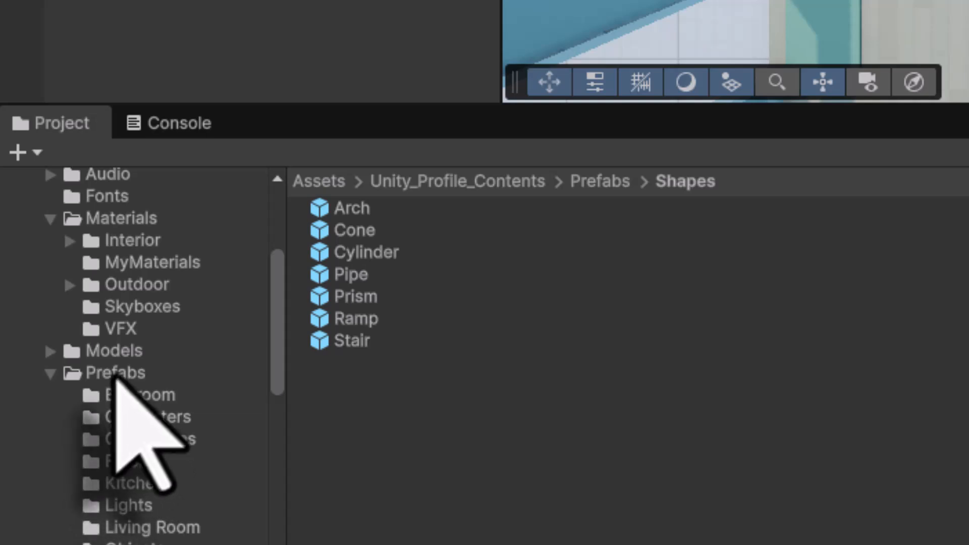
{"action": "left_click", "coordinate": [120, 376]}
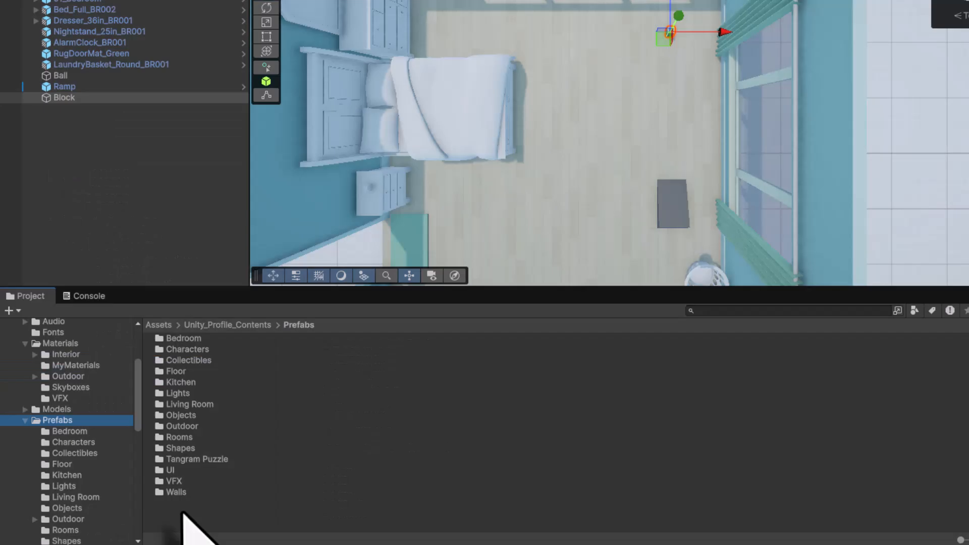
{"action": "right_click", "coordinate": [182, 511]}
{"action": "mouse_move", "coordinate": [309, 152]}
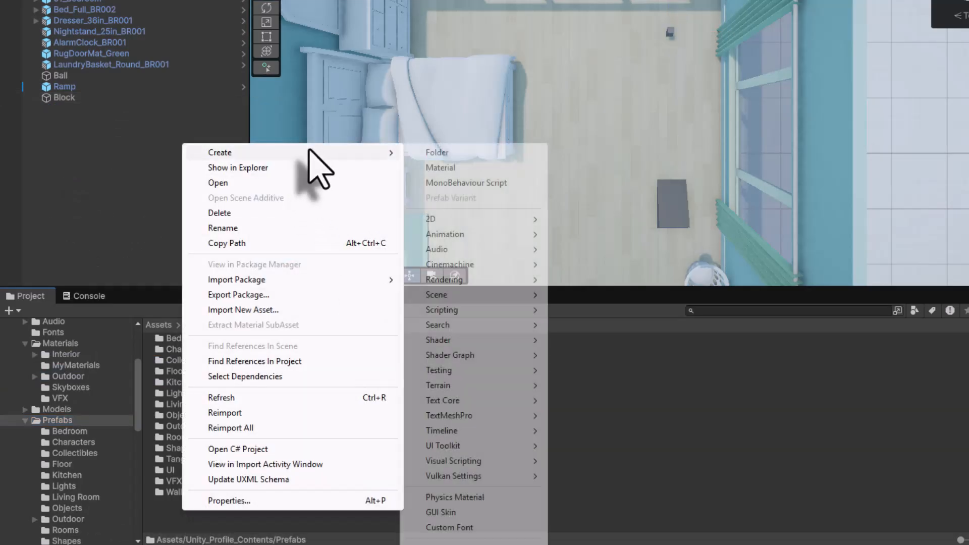
{"action": "left_click", "coordinate": [437, 152]}
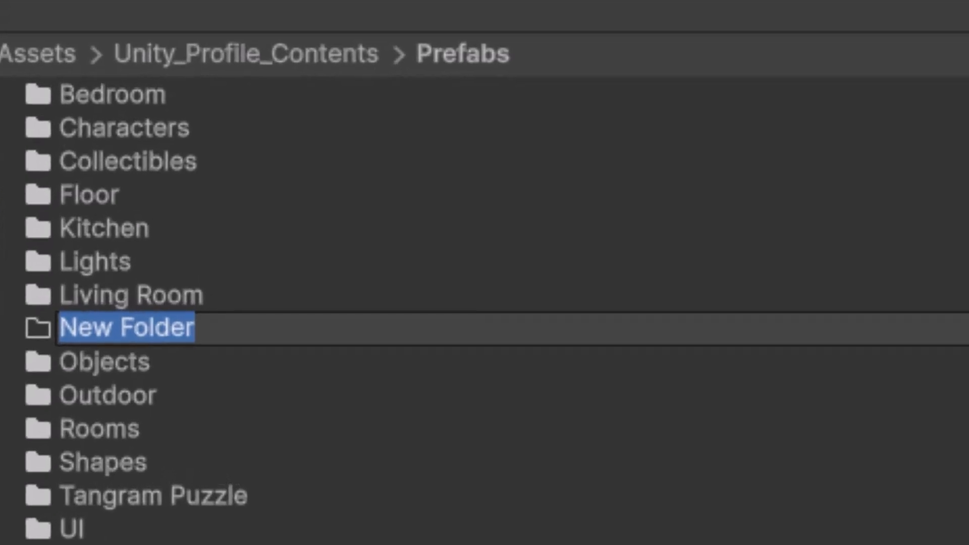
{"action": "type", "text": "MyPrefabs"}
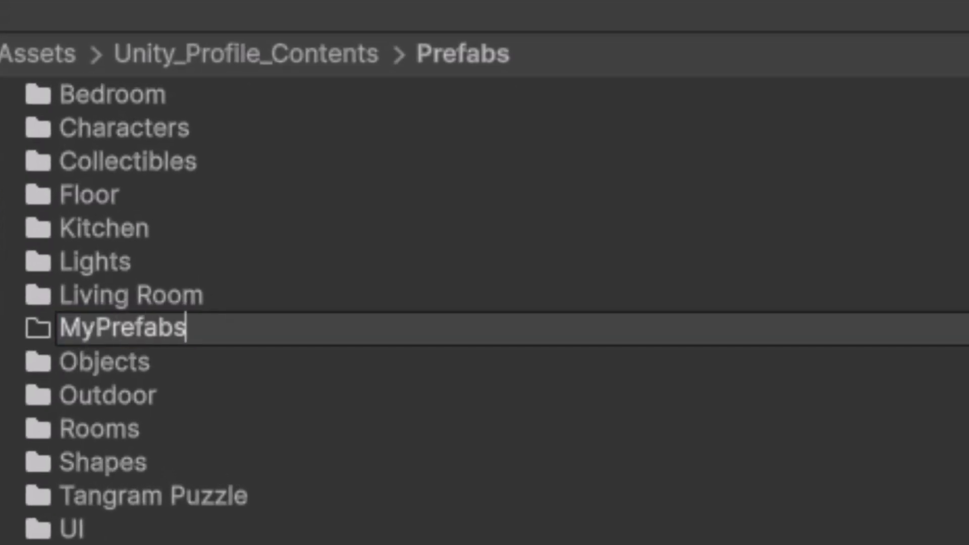
{"action": "key", "text": "Return"}
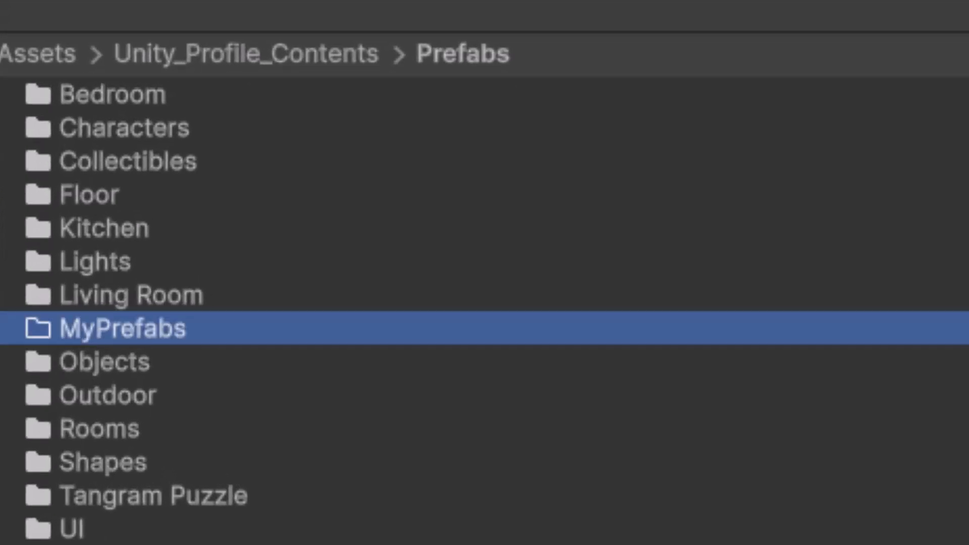
Open the MyPrefabs folder and turn the Block from the scene into a prefab stored there
{"action": "double_click", "coordinate": [182, 327]}
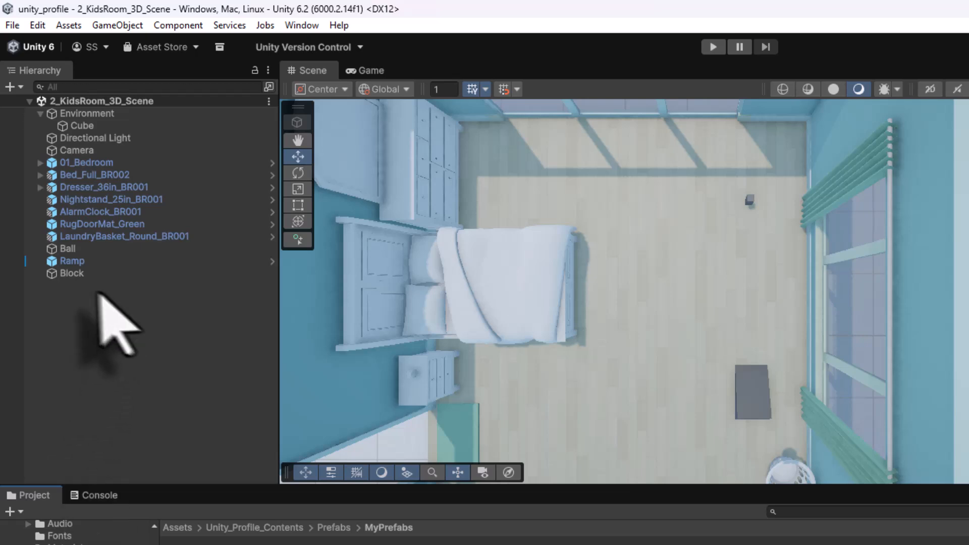
{"action": "left_click", "coordinate": [61, 277]}
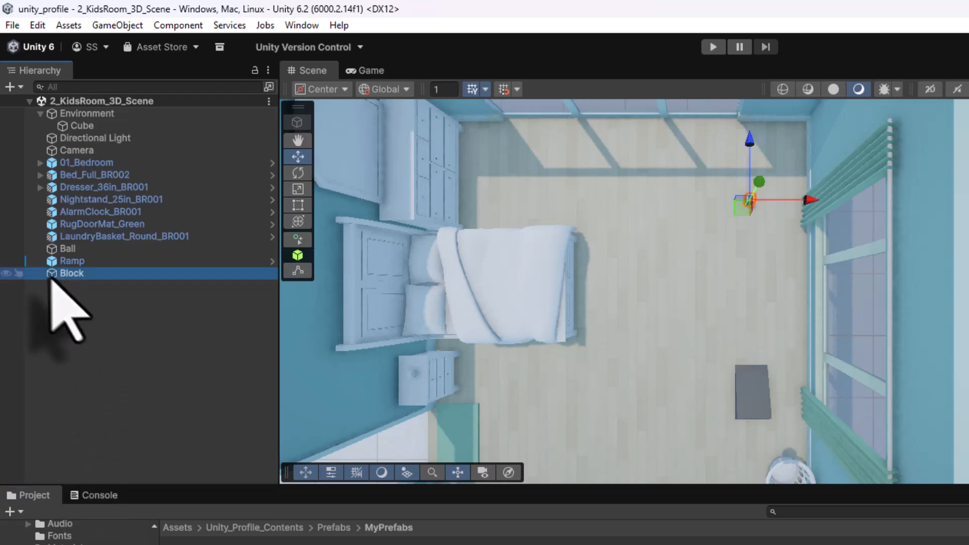
{"action": "left_click_drag", "start_coordinate": [52, 278], "coordinate": [254, 544]}
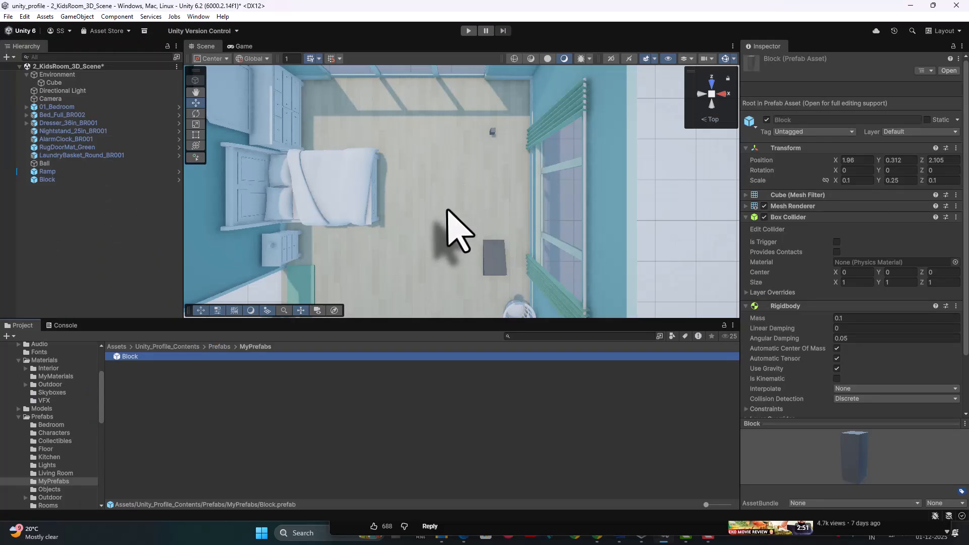
Focus on the Block in perspective and raise it to rest on the floor at about Y 0.3255
{"action": "left_click_drag", "start_coordinate": [448, 209], "coordinate": [594, 46], "text": "alt"}
{"action": "left_click", "coordinate": [79, 180]}
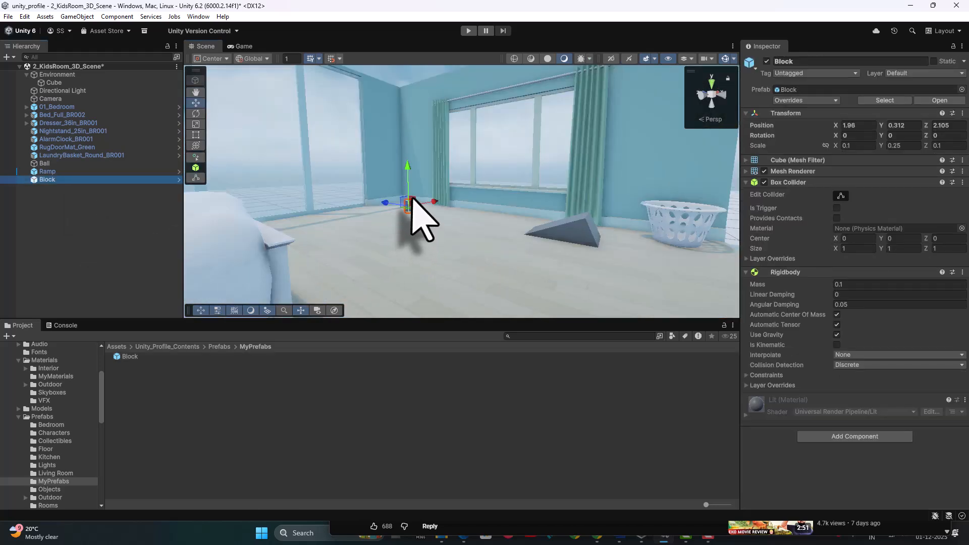
{"action": "key", "text": "f"}
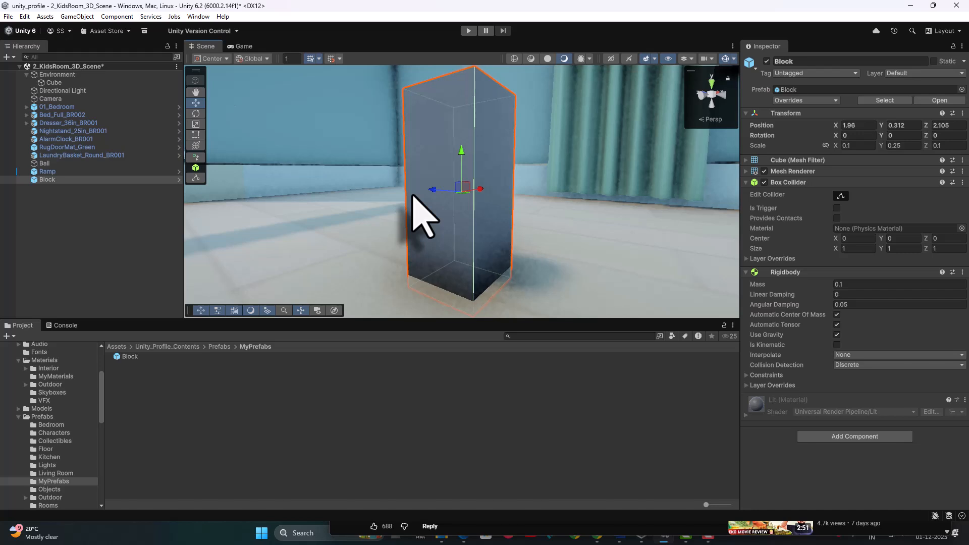
{"action": "left_click_drag", "start_coordinate": [461, 146], "coordinate": [460, 124]}
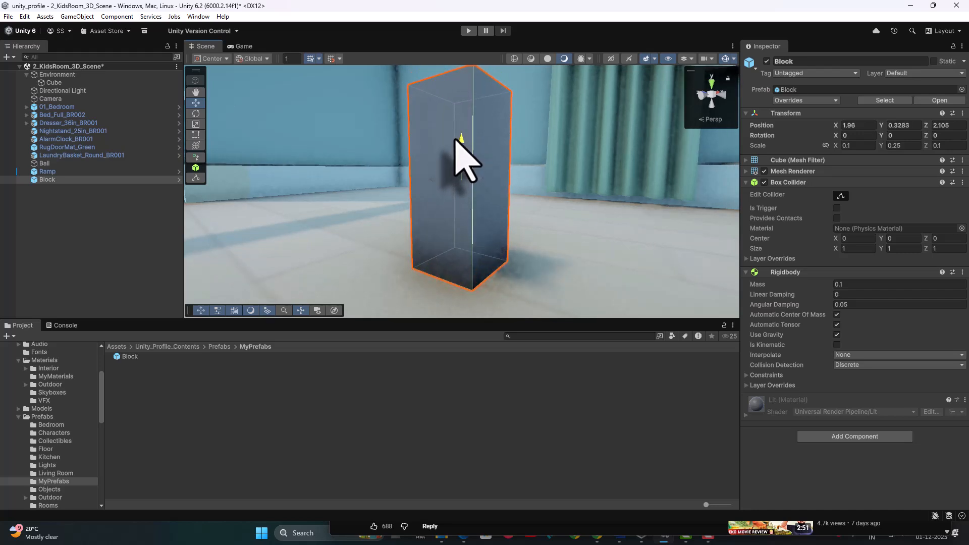
{"action": "left_click_drag", "start_coordinate": [456, 143], "coordinate": [457, 146]}
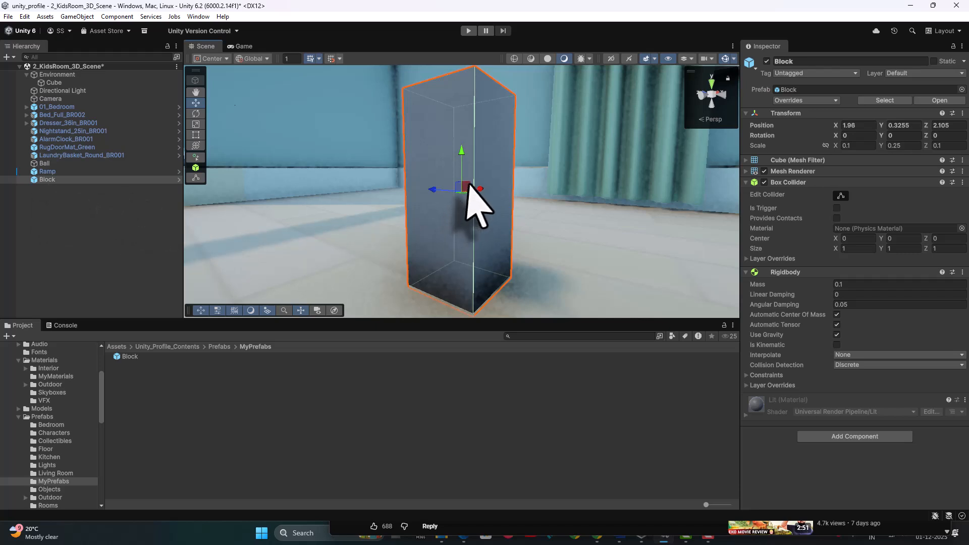
{"action": "scroll", "coordinate": [474, 202], "scroll_direction": "down", "scroll_amount": 1}
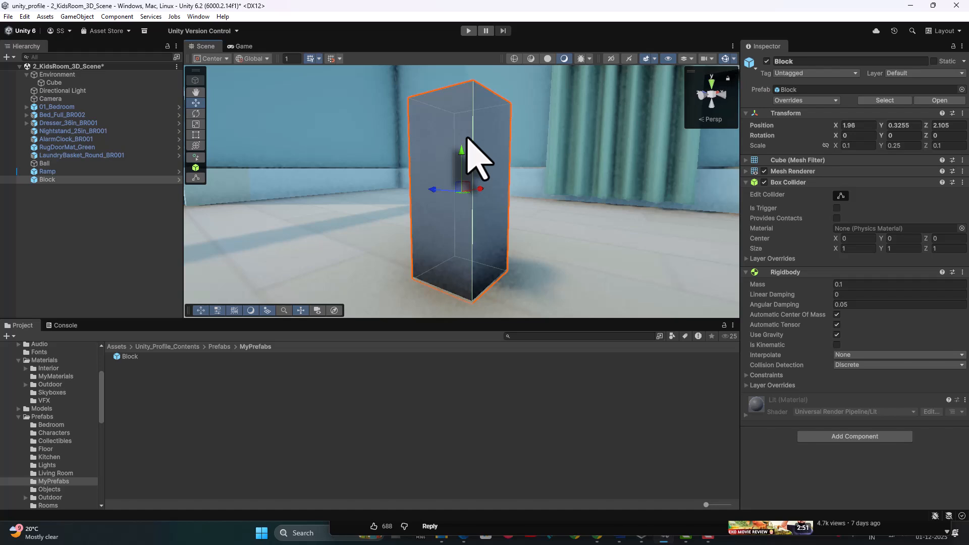
{"action": "scroll", "coordinate": [469, 135], "scroll_direction": "down", "scroll_amount": 5}
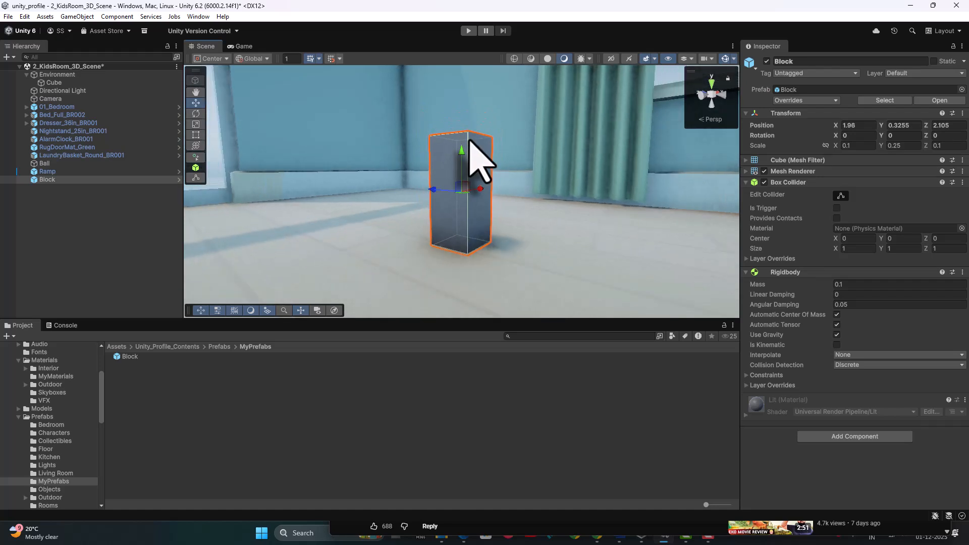
{"action": "right_click_drag", "start_coordinate": [472, 123], "coordinate": [463, 164]}
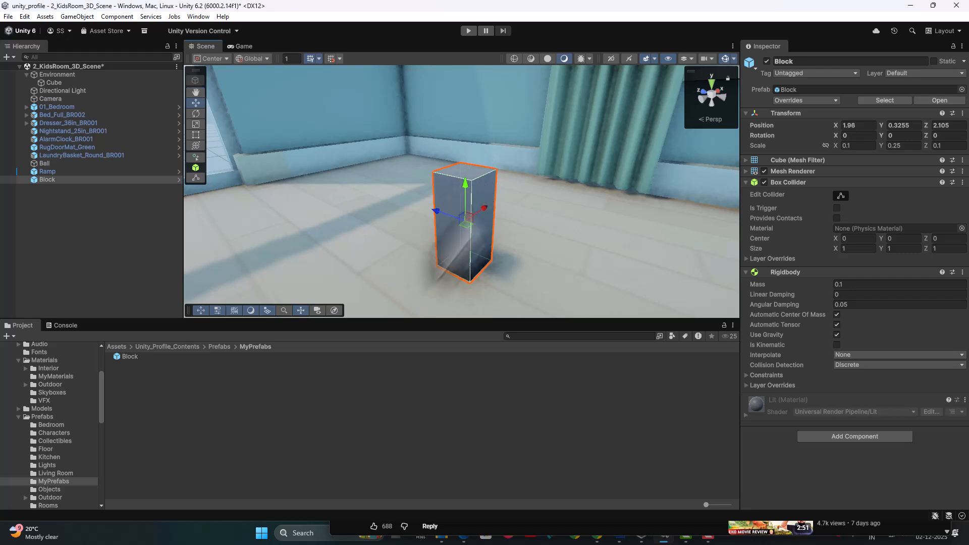
Stack two more instances of the Block prefab on top of the existing Block in the scene
{"action": "left_click", "coordinate": [124, 357]}
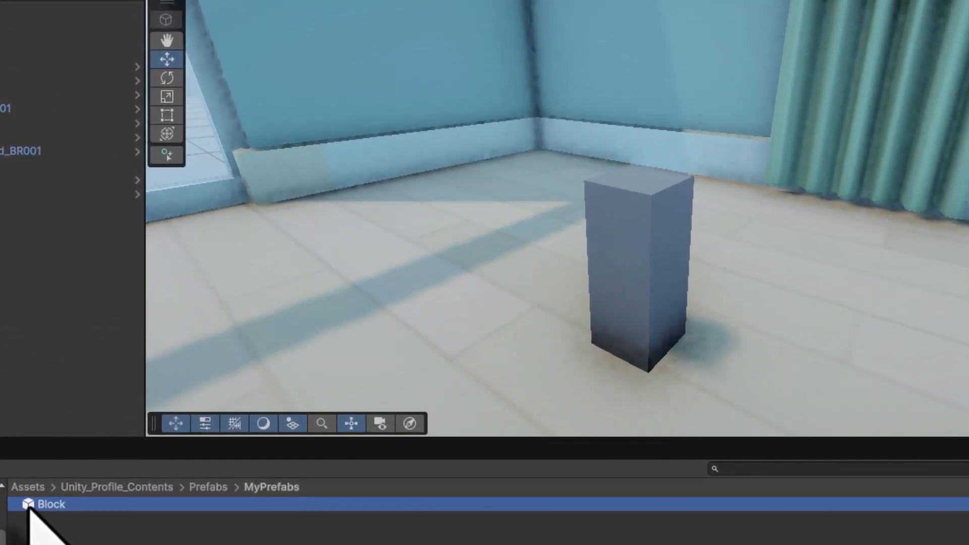
{"action": "left_click_drag", "start_coordinate": [28, 507], "coordinate": [647, 184]}
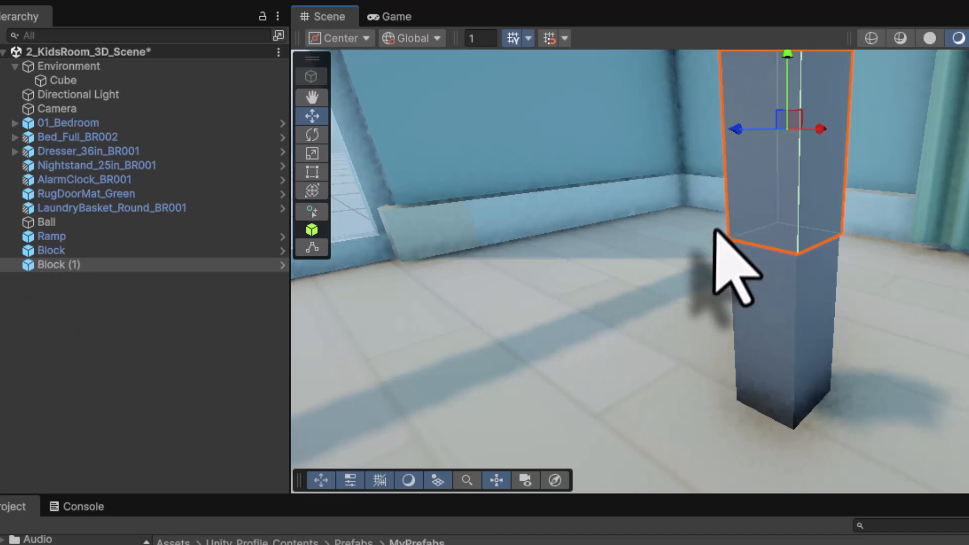
{"action": "middle_click_drag", "start_coordinate": [723, 197], "coordinate": [717, 361]}
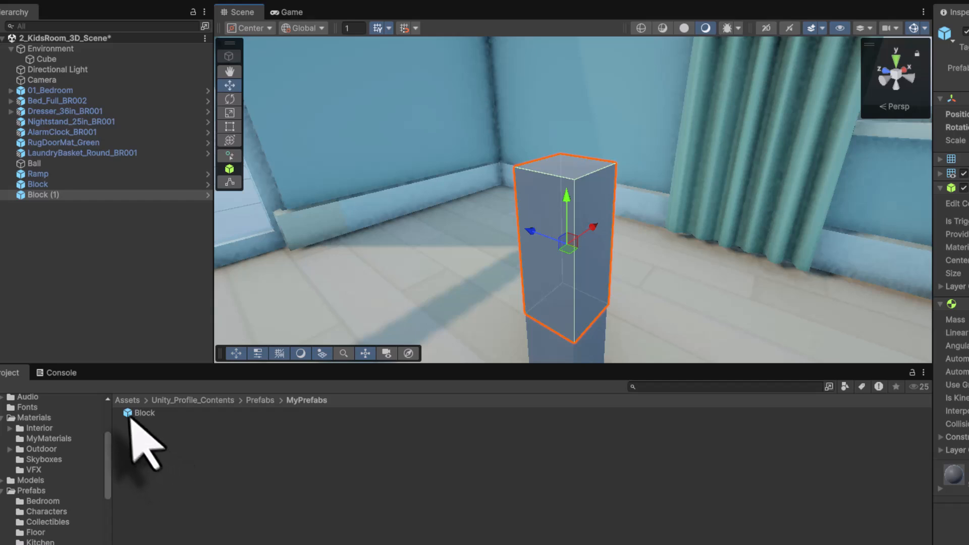
{"action": "left_click_drag", "start_coordinate": [134, 430], "coordinate": [578, 166]}
{"action": "scroll", "coordinate": [580, 151], "scroll_direction": "down", "scroll_amount": 5}
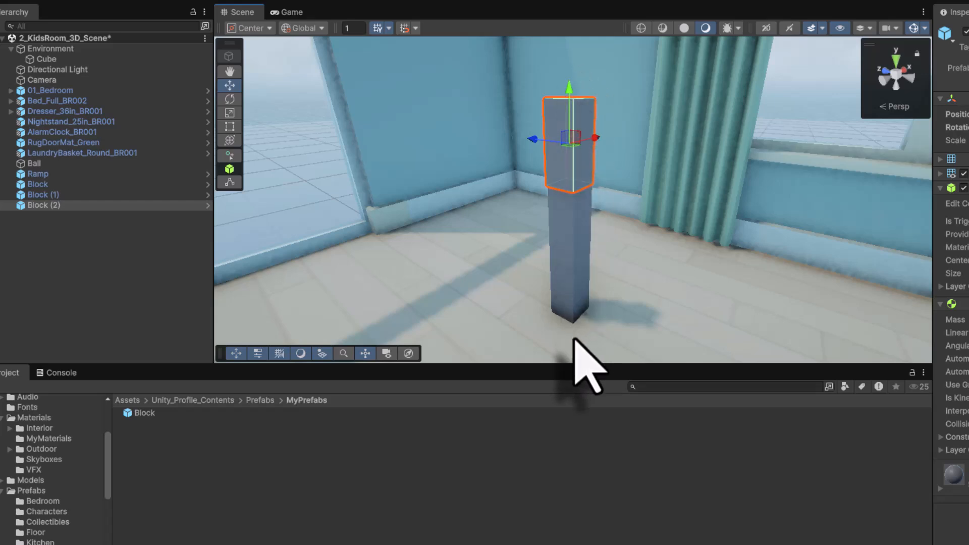
Rename the bottom block of the stack as Block1 and the middle block, Block (1), as Block2
{"action": "left_click", "coordinate": [45, 186]}
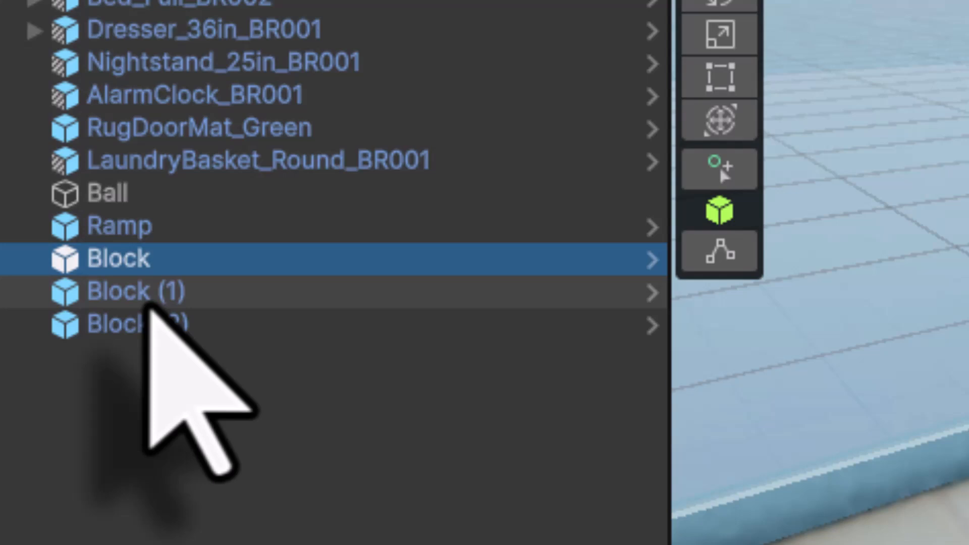
{"action": "key", "text": "Return"}
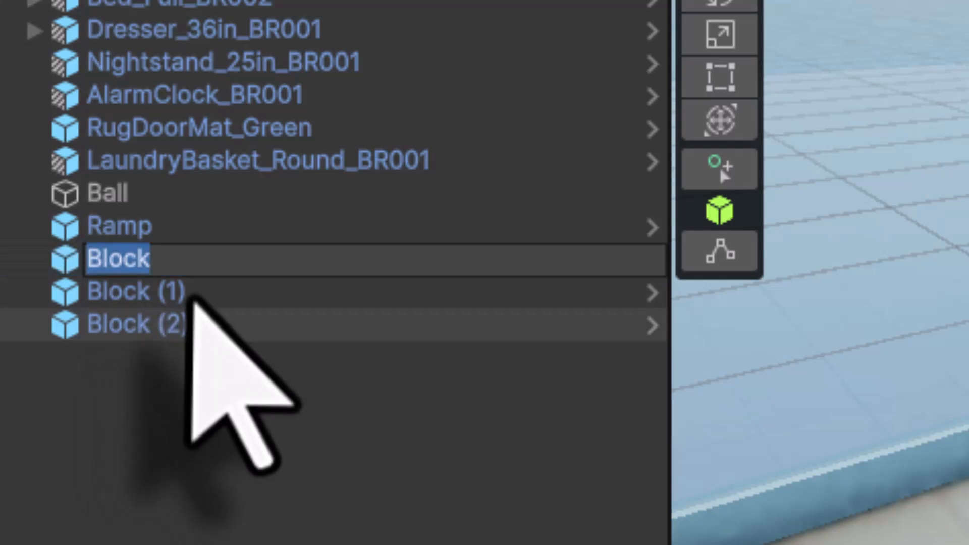
{"action": "left_click", "coordinate": [167, 256]}
{"action": "type", "text": "1"}
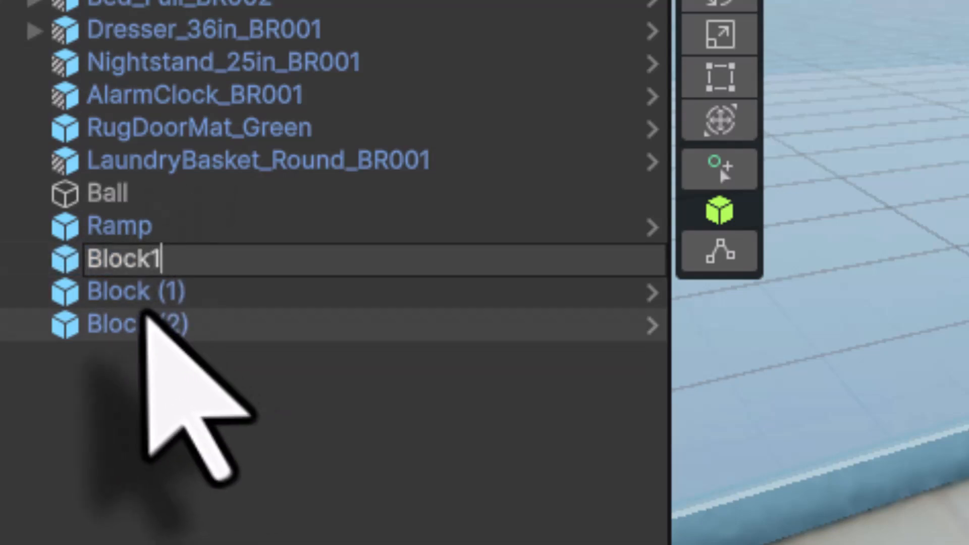
{"action": "left_click", "coordinate": [144, 299]}
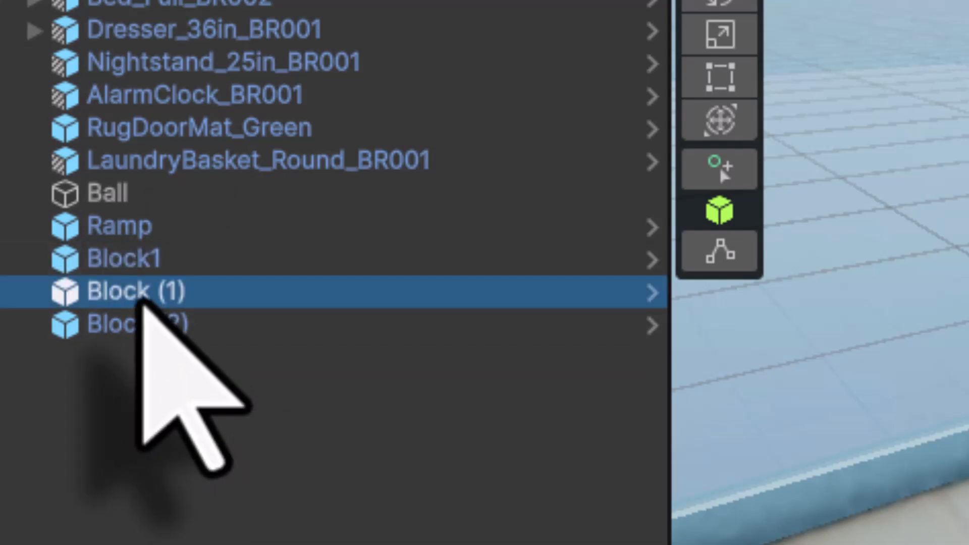
{"action": "key", "text": "Return"}
{"action": "left_click_drag", "start_coordinate": [187, 293], "coordinate": [150, 294]}
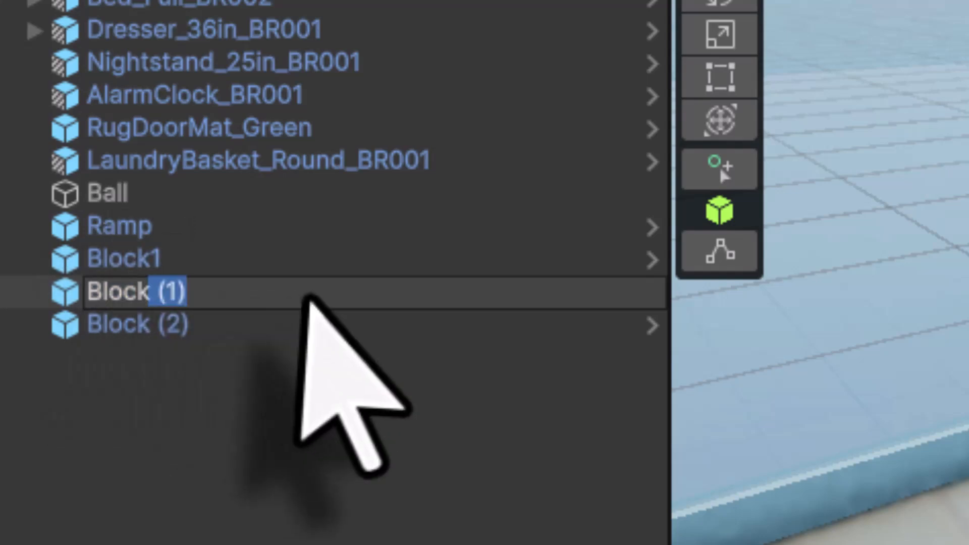
{"action": "type", "text": "2"}
{"action": "left_click", "coordinate": [184, 455]}
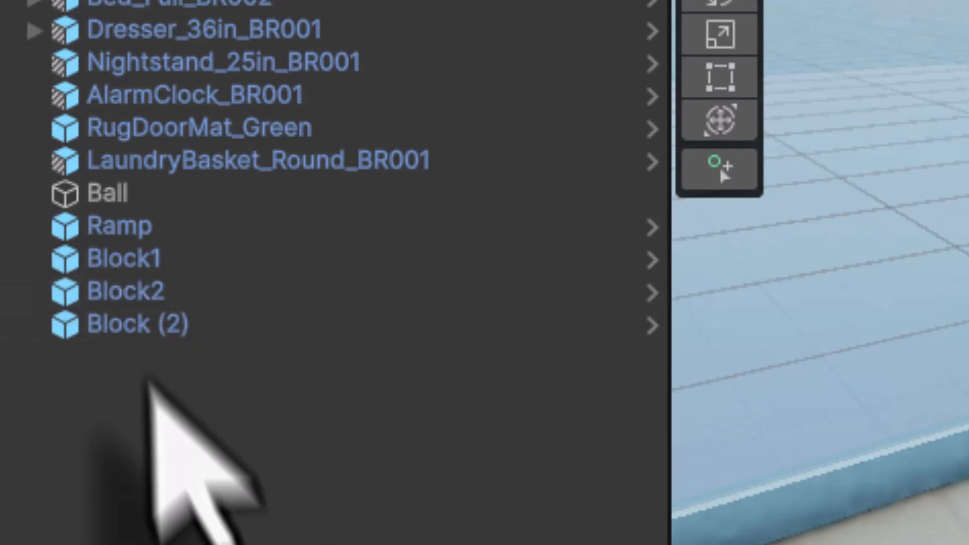
Rename the top block, Block (2), as Block3
{"action": "left_click", "coordinate": [146, 331]}
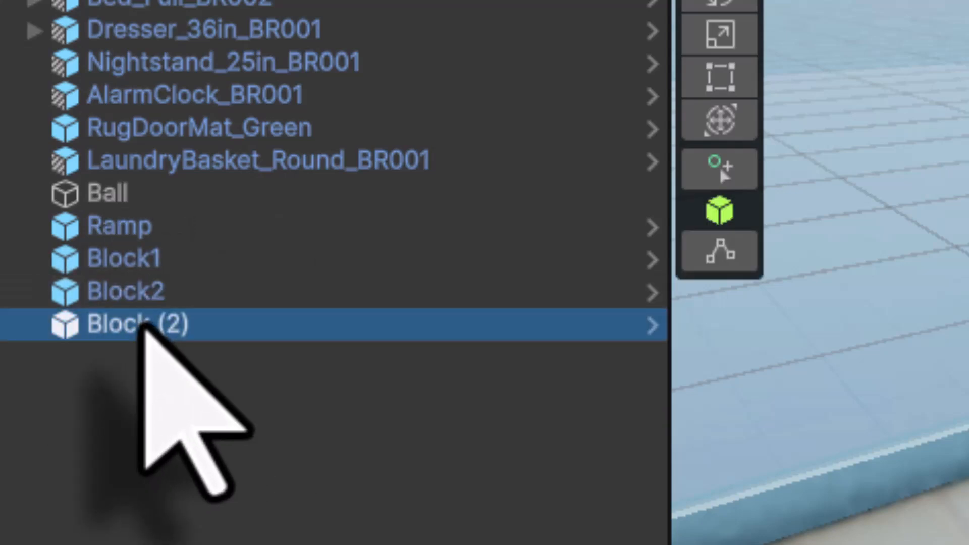
{"action": "key", "text": "Return"}
{"action": "left_click_drag", "start_coordinate": [150, 331], "coordinate": [353, 334]}
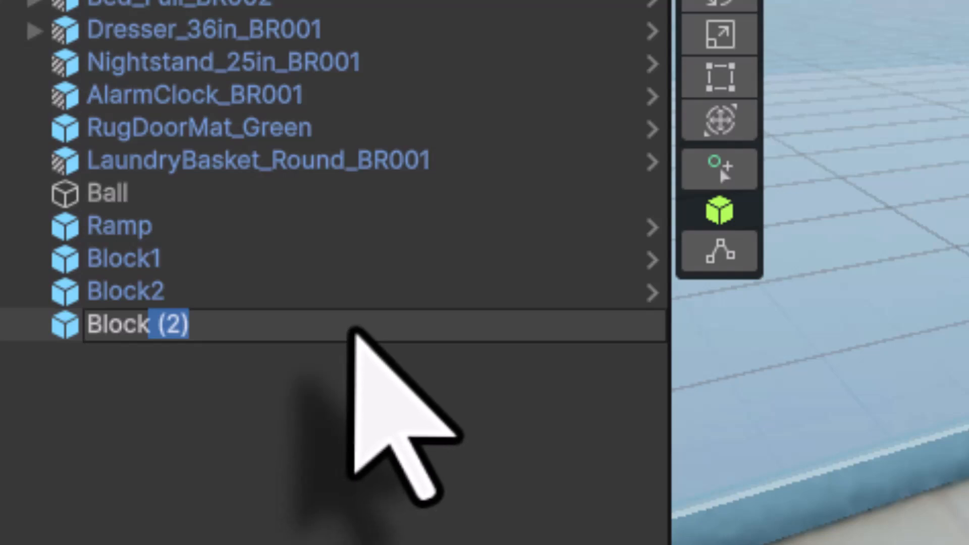
{"action": "type", "text": "3"}
{"action": "key", "text": "Return"}
Save the scene and play it to test the ball against the block stack, stopping playback when done
{"action": "left_click", "coordinate": [23, 50]}
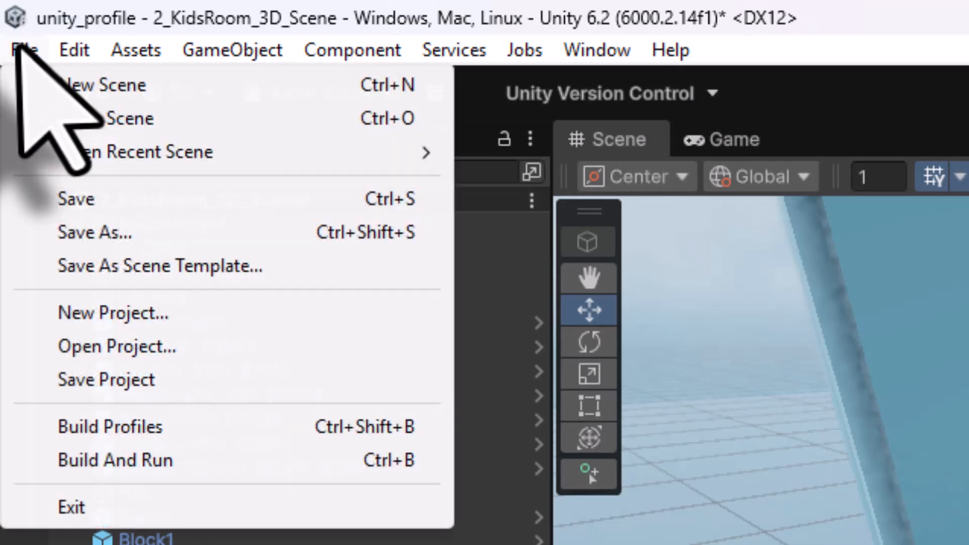
{"action": "left_click", "coordinate": [70, 199]}
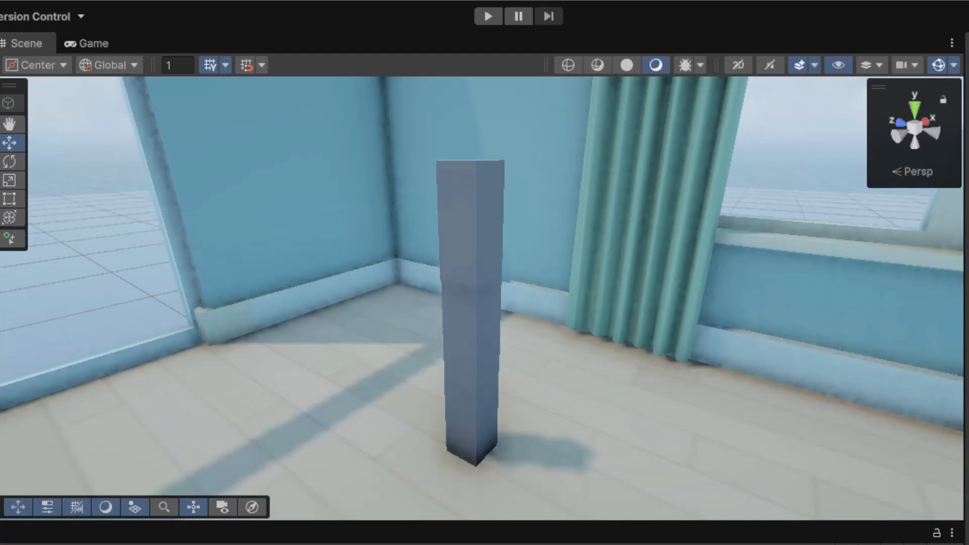
{"action": "left_click", "coordinate": [488, 17]}
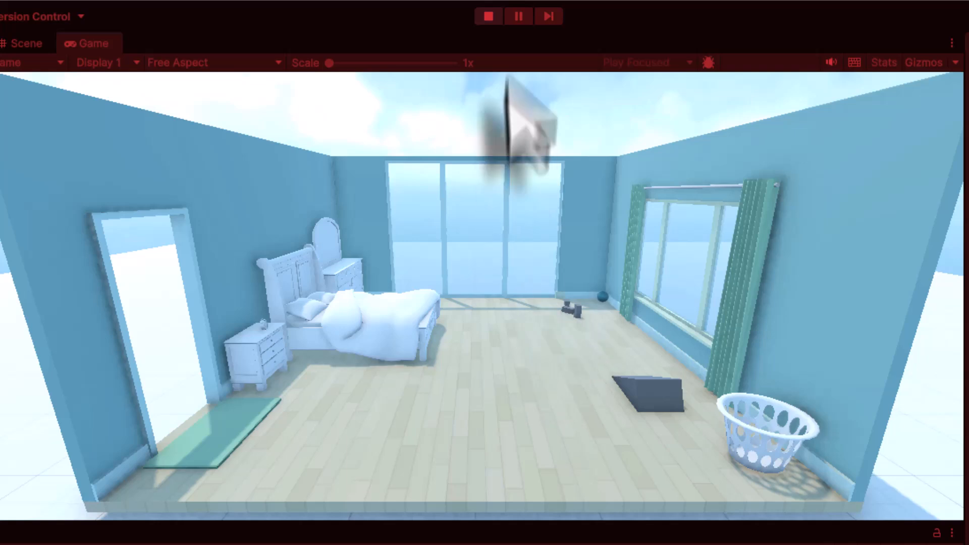
{"action": "left_click", "coordinate": [488, 17]}
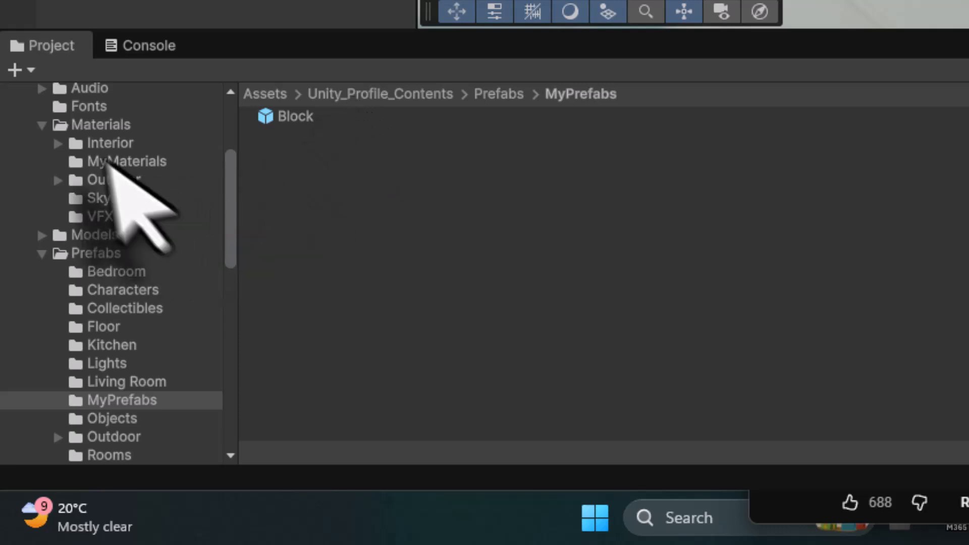
Open the Objects folder inside the Interior materials and look through the block materials down to Block_Yellow
{"action": "left_click", "coordinate": [92, 126]}
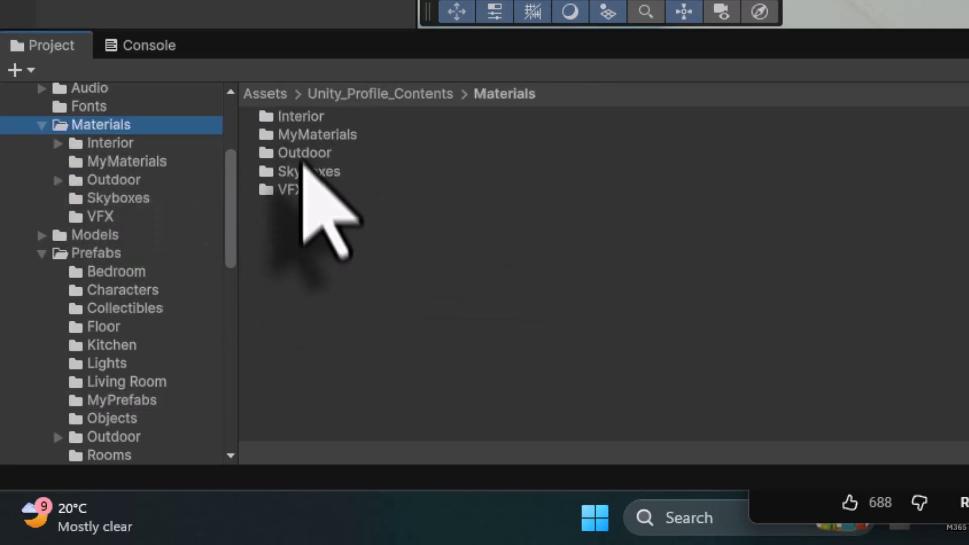
{"action": "double_click", "coordinate": [267, 117]}
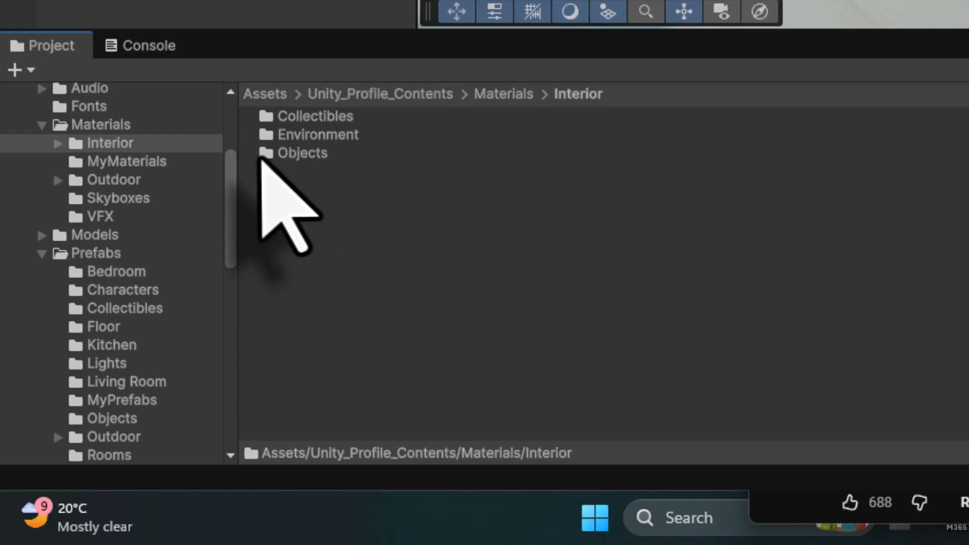
{"action": "double_click", "coordinate": [265, 153]}
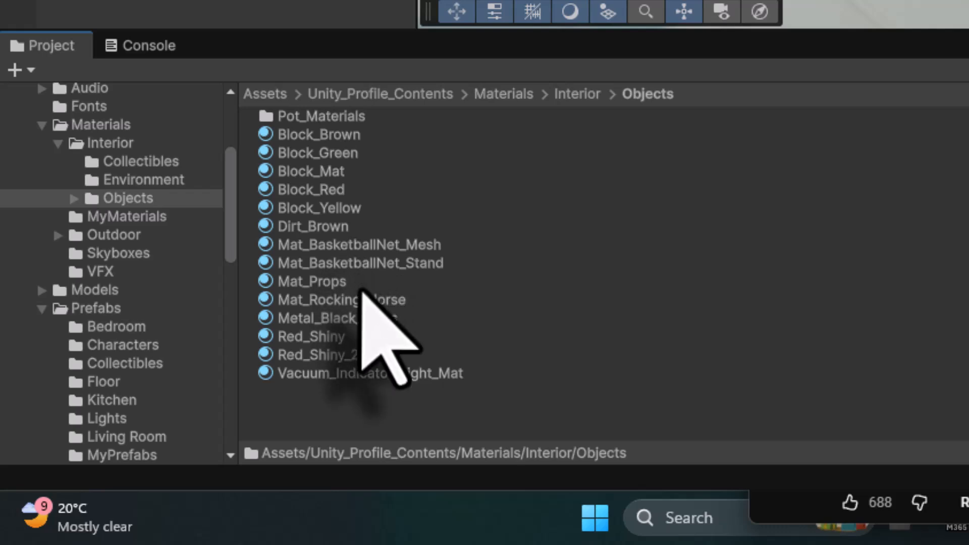
{"action": "left_click", "coordinate": [268, 135]}
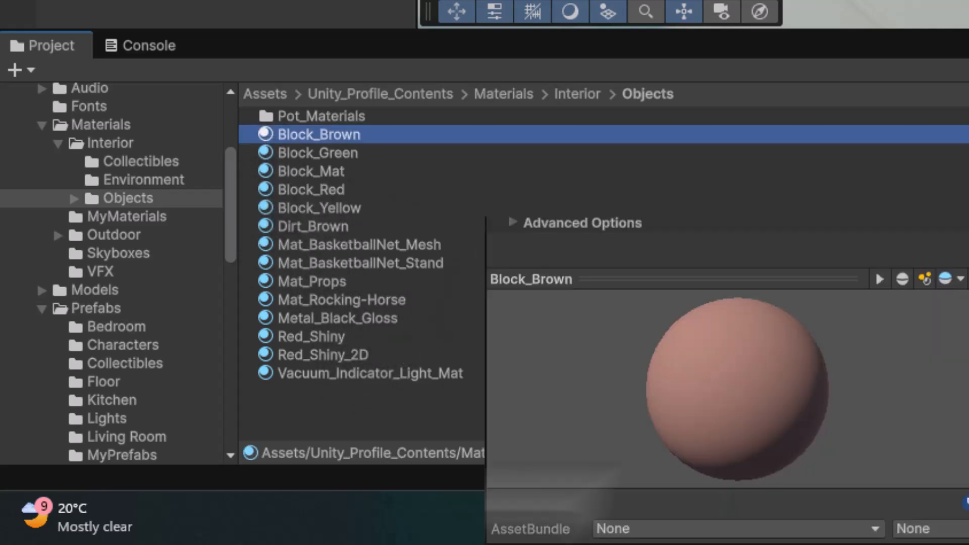
{"action": "key", "text": "Down"}
{"action": "key", "text": "Down"}
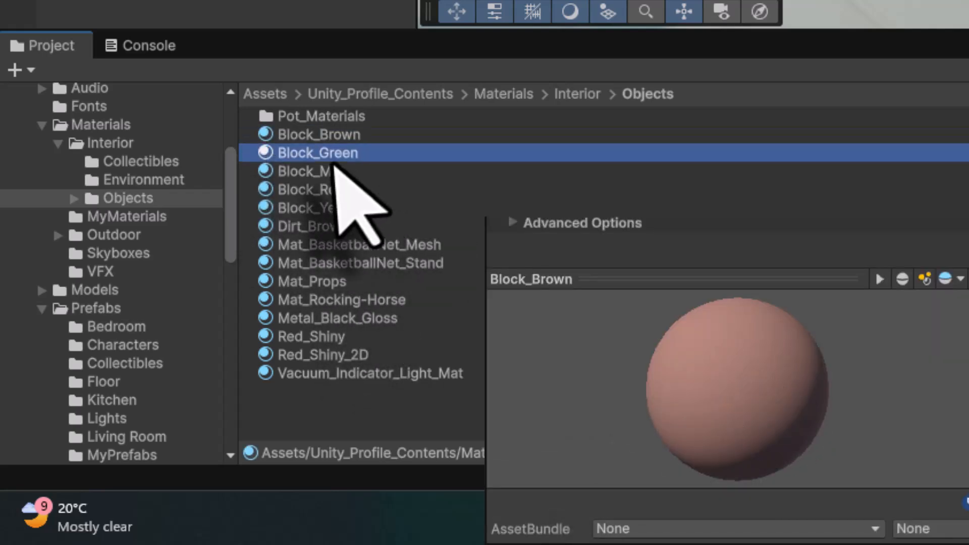
{"action": "left_click", "coordinate": [338, 208]}
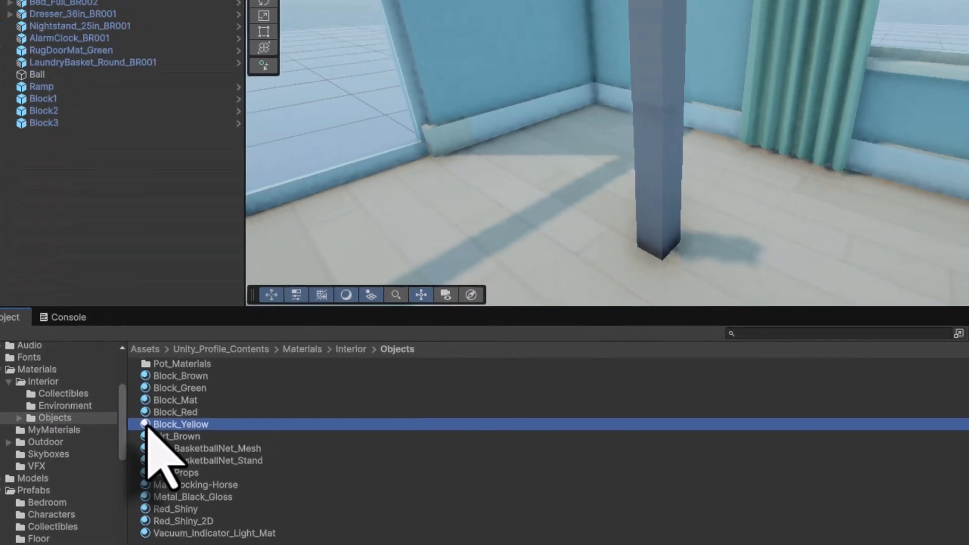
Apply the Block_Yellow material to only the top block in the scene and undo the assignment
{"action": "left_click_drag", "start_coordinate": [270, 211], "coordinate": [407, 5]}
{"action": "left_click_drag", "start_coordinate": [209, 335], "coordinate": [604, 147]}
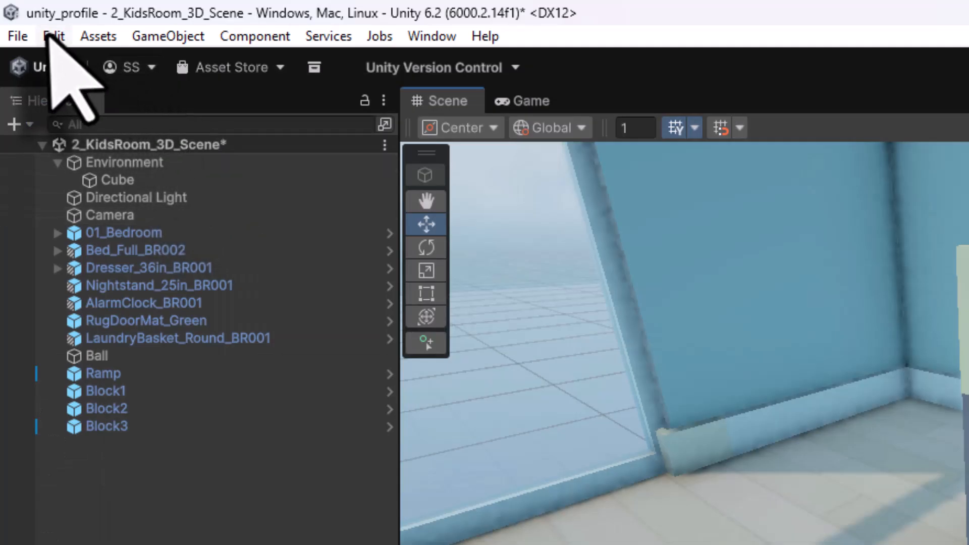
{"action": "left_click", "coordinate": [50, 34]}
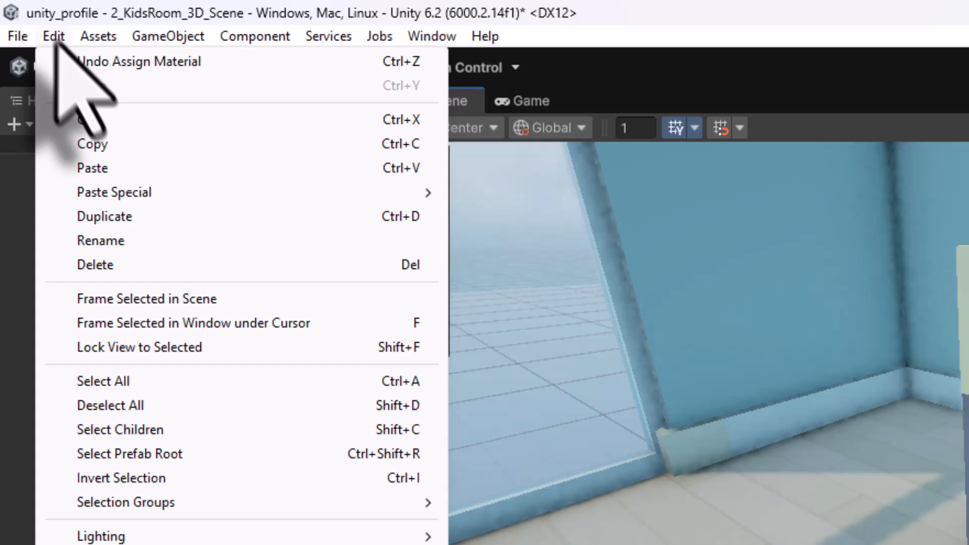
{"action": "left_click", "coordinate": [76, 61]}
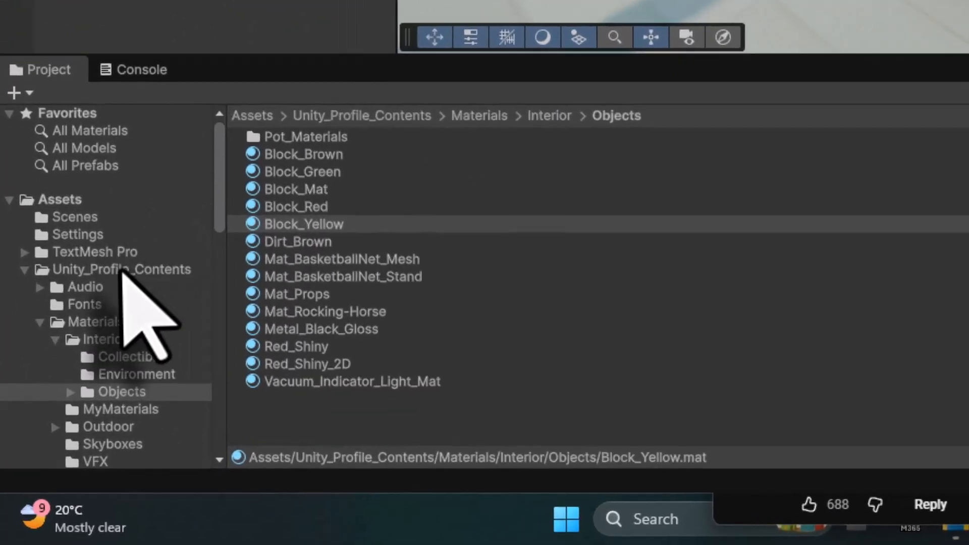
Return to the MyPrefabs folder inside Prefabs and select the Block prefab asset
{"action": "left_click", "coordinate": [121, 270]}
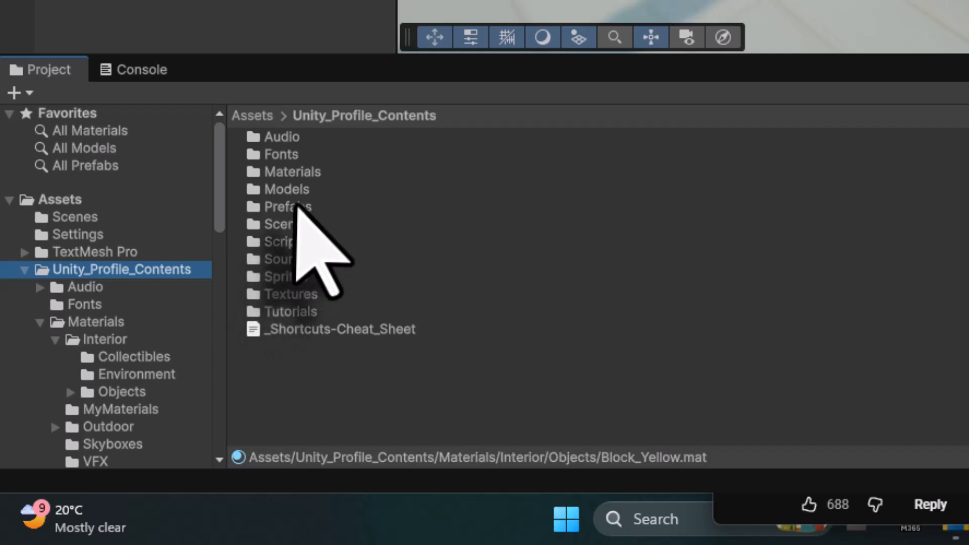
{"action": "double_click", "coordinate": [298, 207]}
{"action": "double_click", "coordinate": [287, 259]}
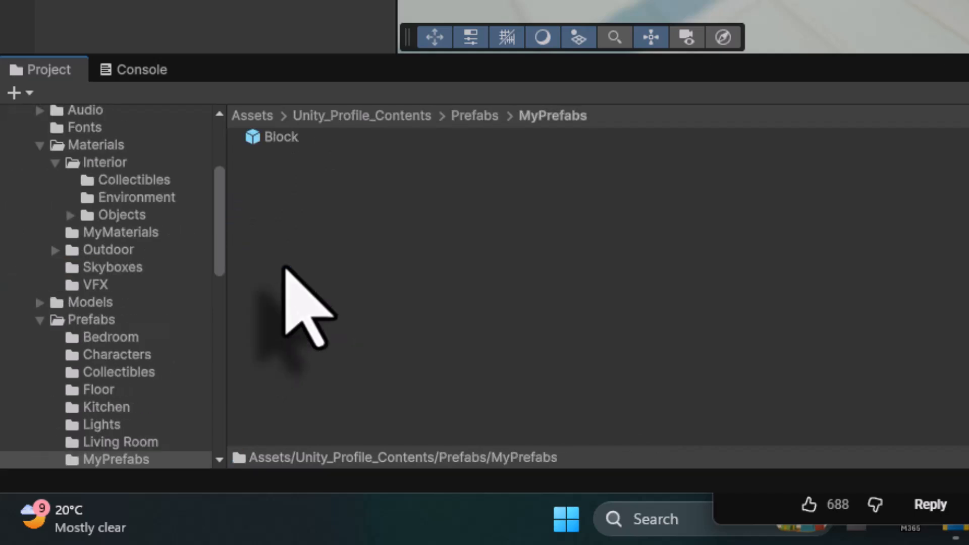
{"action": "left_click", "coordinate": [277, 137]}
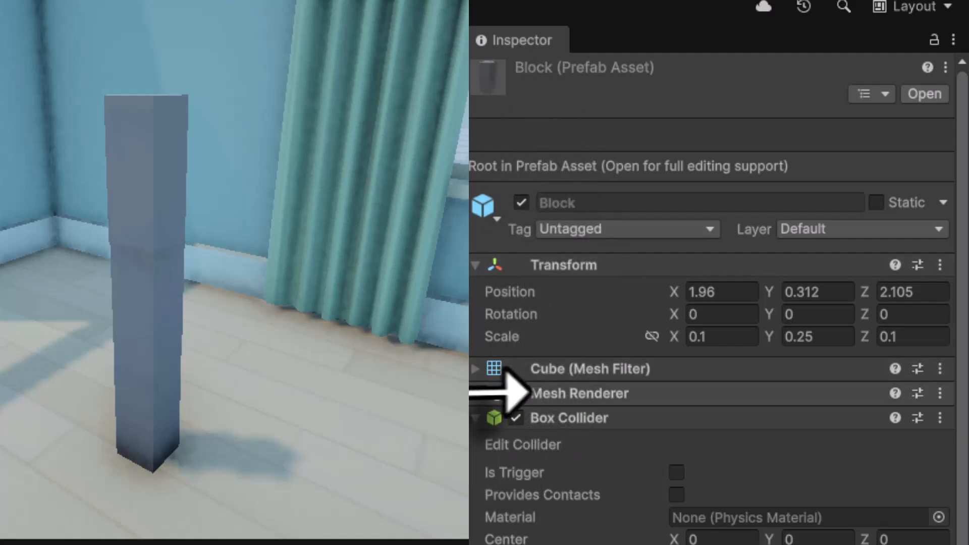
Set the Block prefab's Mesh Renderer material Element 0 to Block_Yellow and save the scene
{"action": "left_click", "coordinate": [475, 394]}
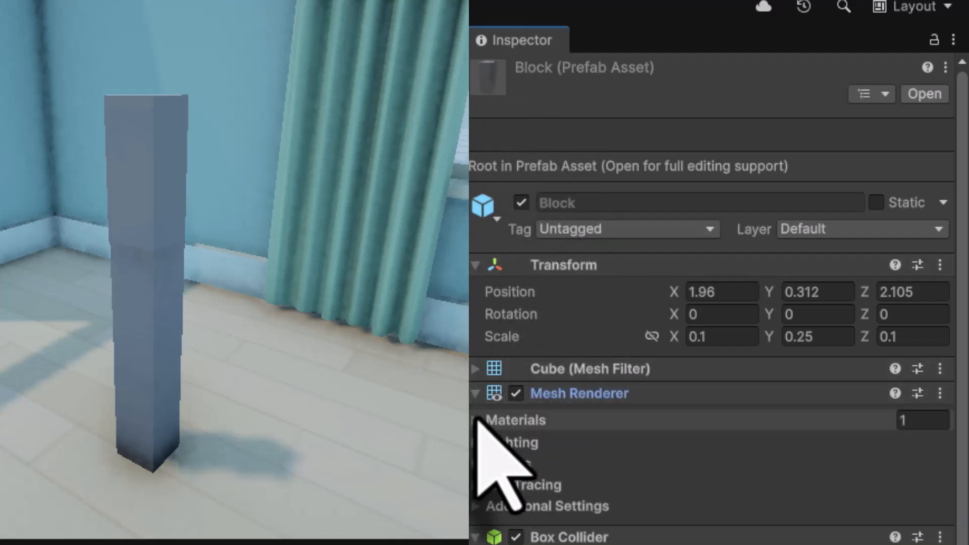
{"action": "left_click", "coordinate": [476, 420]}
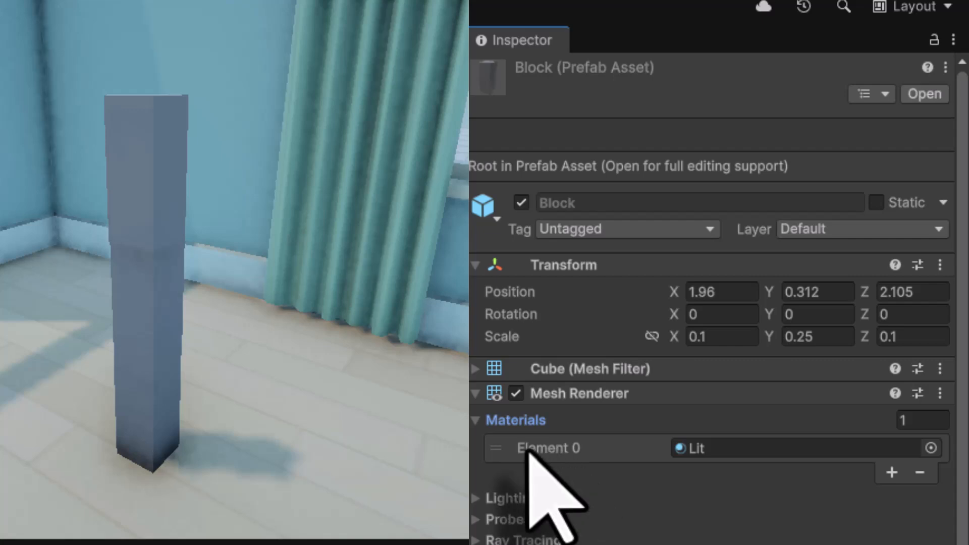
{"action": "left_click", "coordinate": [722, 448]}
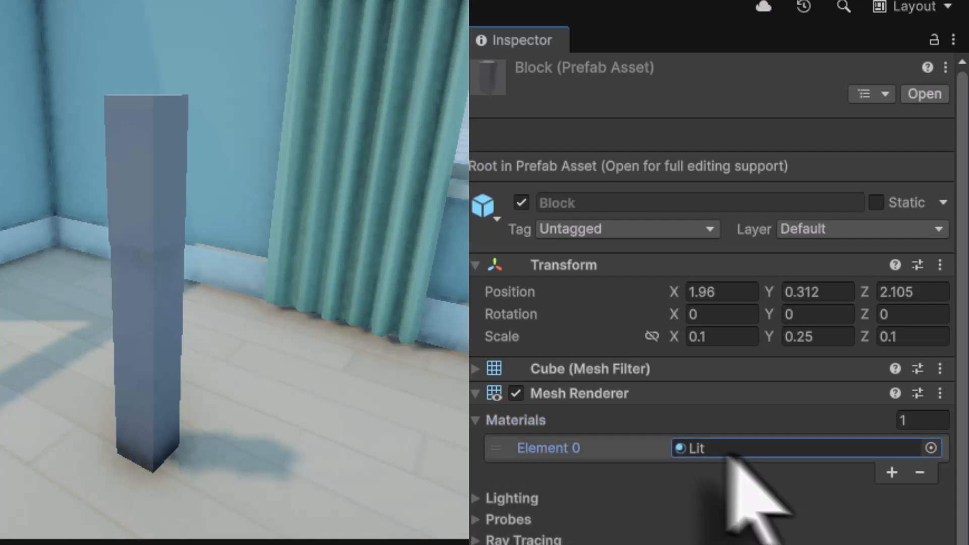
{"action": "left_click", "coordinate": [931, 447]}
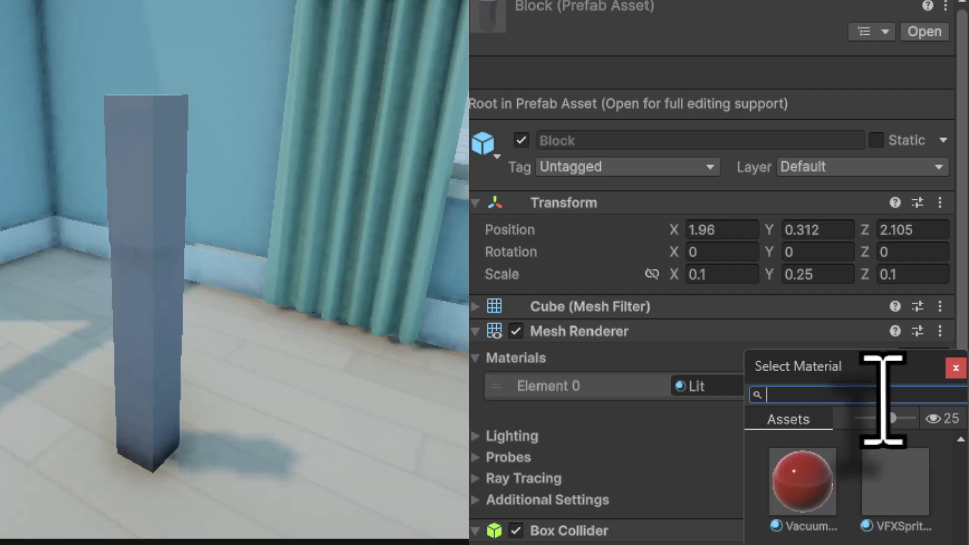
{"action": "type", "text": "yellow"}
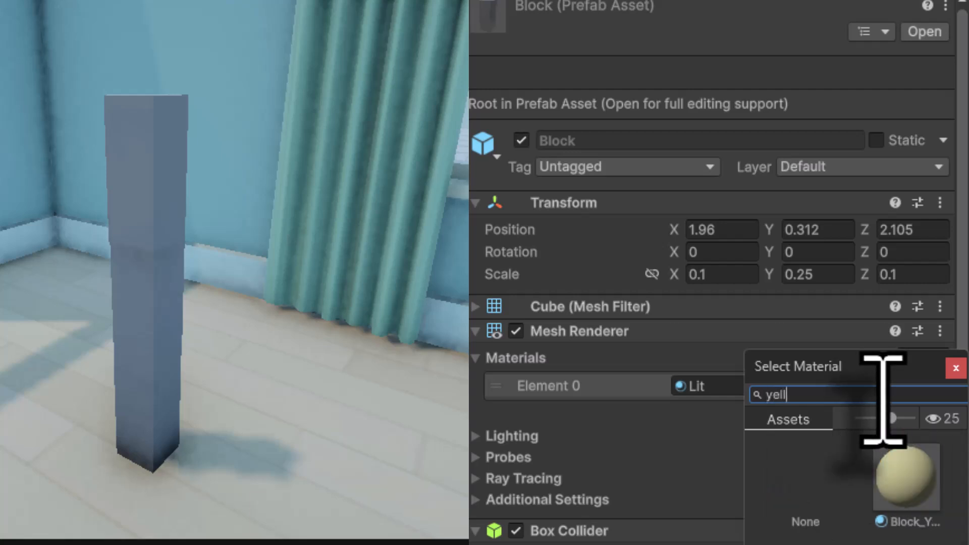
{"action": "left_click", "coordinate": [904, 485]}
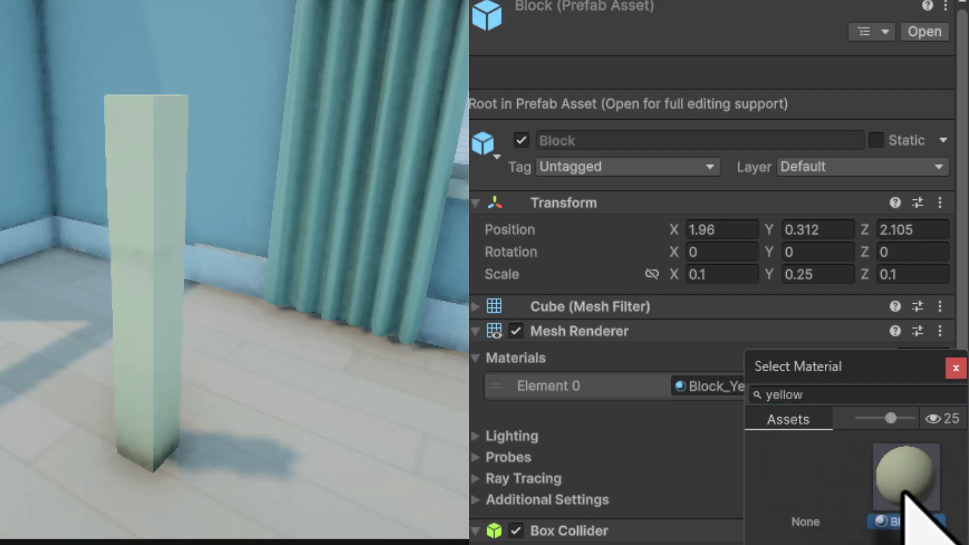
{"action": "left_click", "coordinate": [955, 368]}
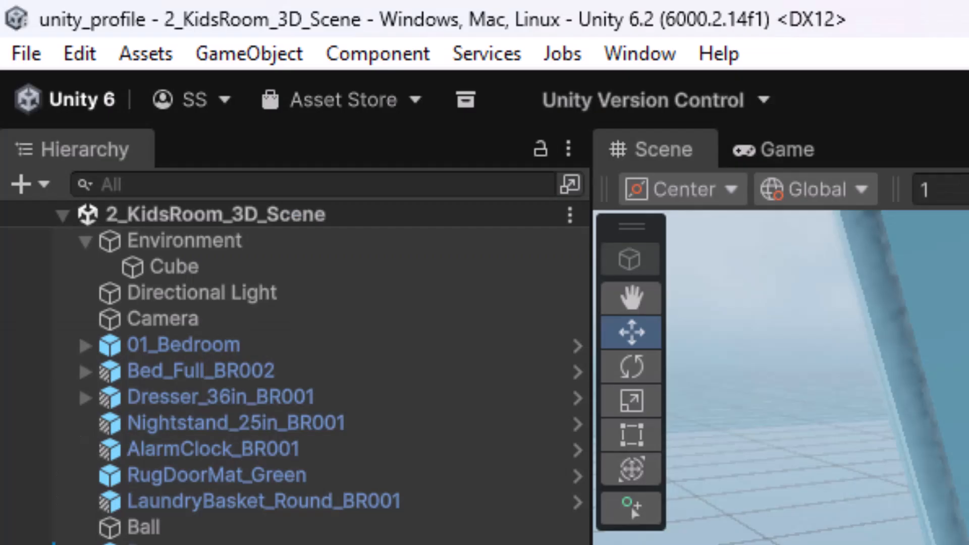
{"action": "left_click", "coordinate": [8, 16]}
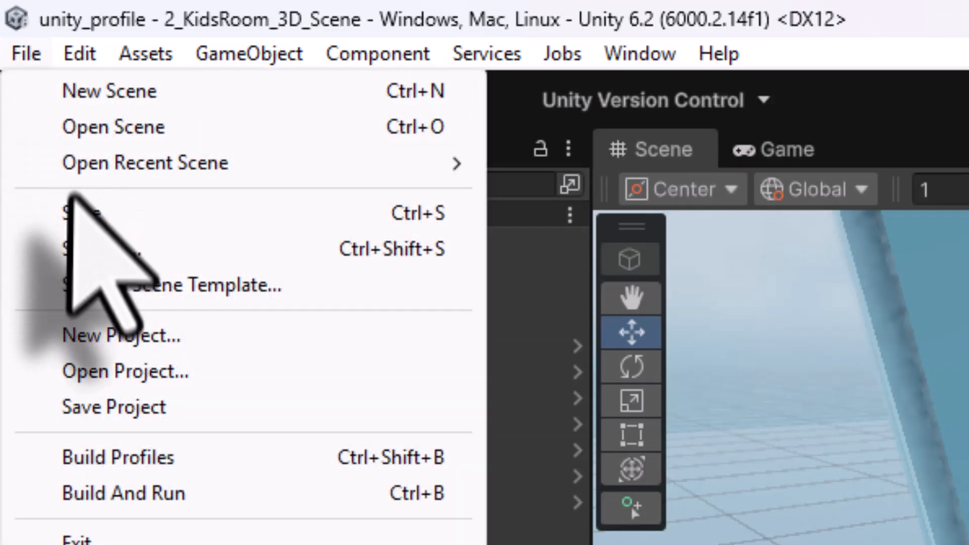
{"action": "left_click", "coordinate": [71, 216]}
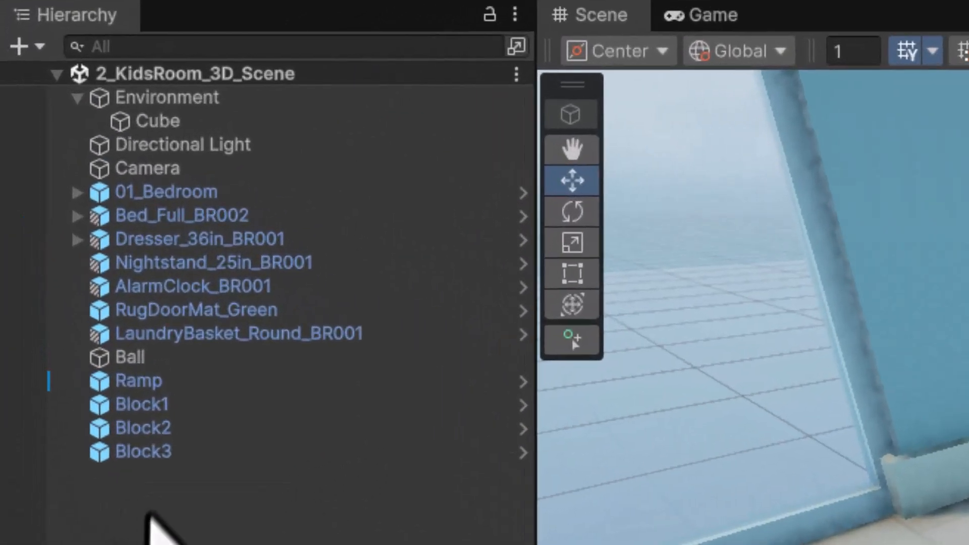
Group Block1, Block2 and Block3 under a new empty parent named Block_Tower and collapse it in the hierarchy
{"action": "left_click", "coordinate": [154, 421]}
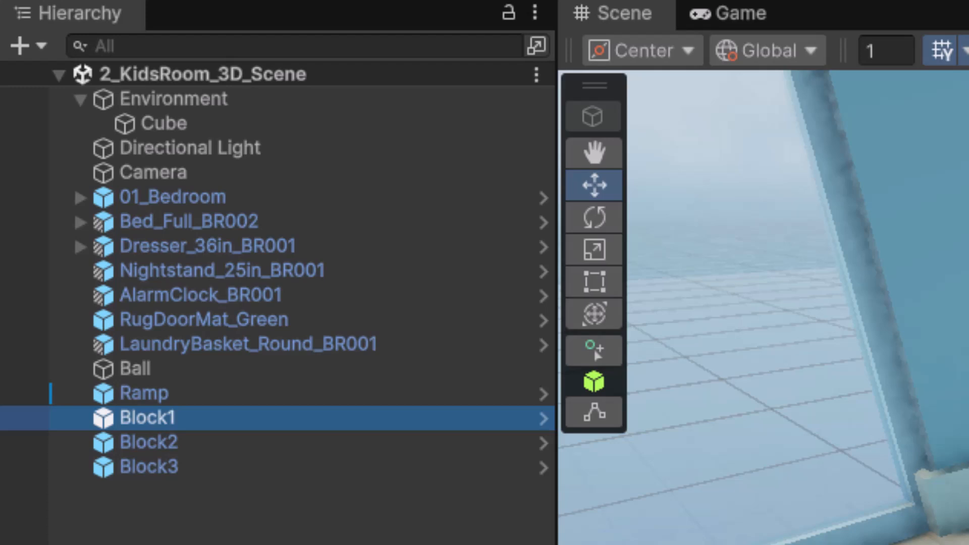
{"action": "left_click", "coordinate": [192, 451], "text": "ctrl"}
{"action": "left_click", "coordinate": [186, 472], "text": "ctrl"}
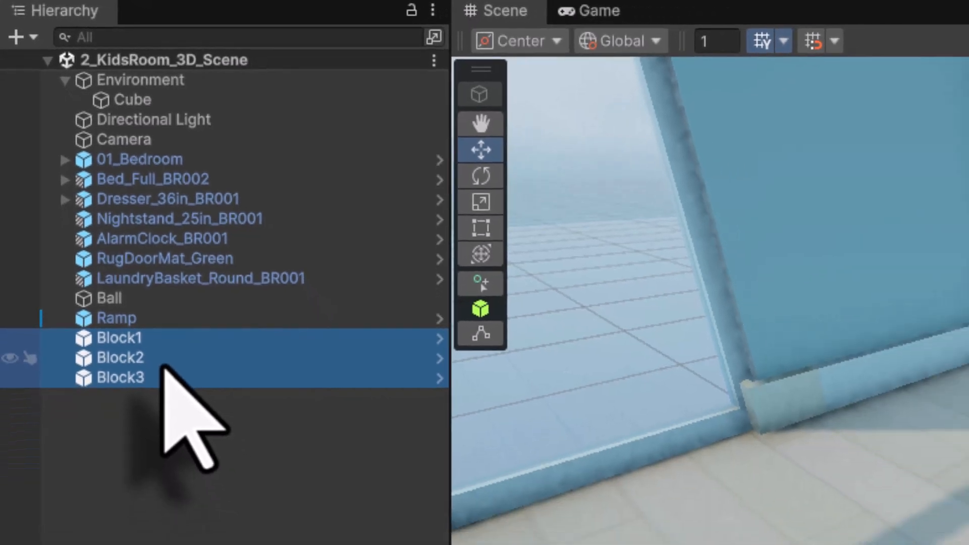
{"action": "right_click", "coordinate": [203, 451]}
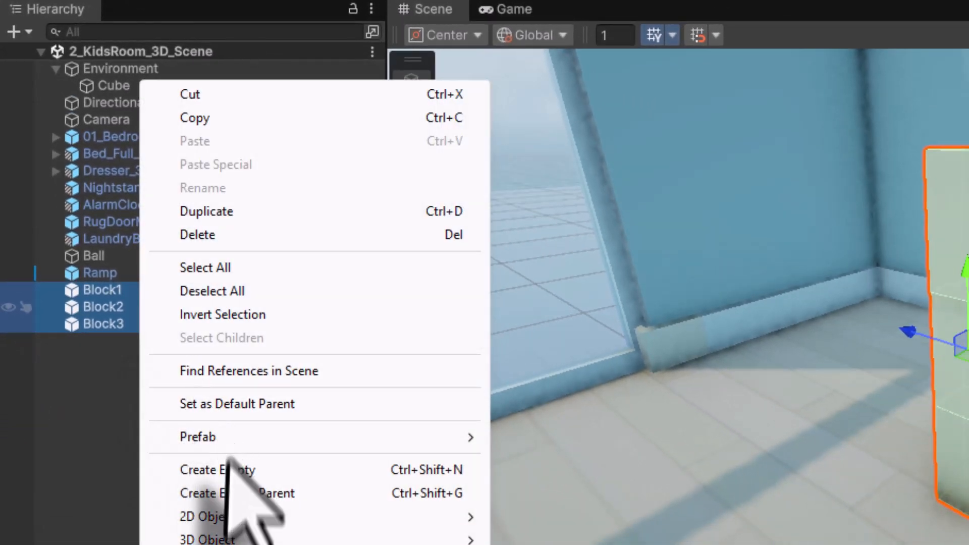
{"action": "left_click", "coordinate": [234, 493]}
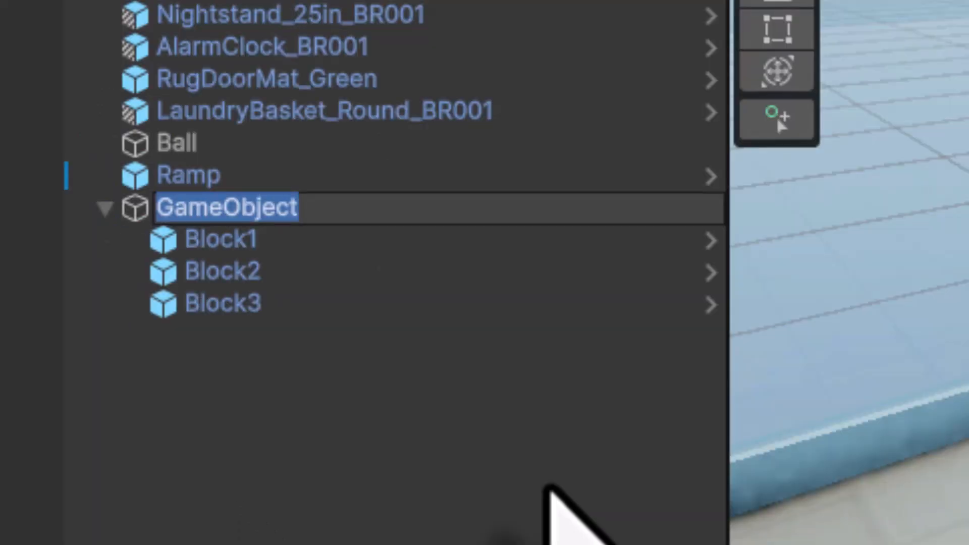
{"action": "type", "text": "Block_Tower"}
{"action": "key", "text": "Return"}
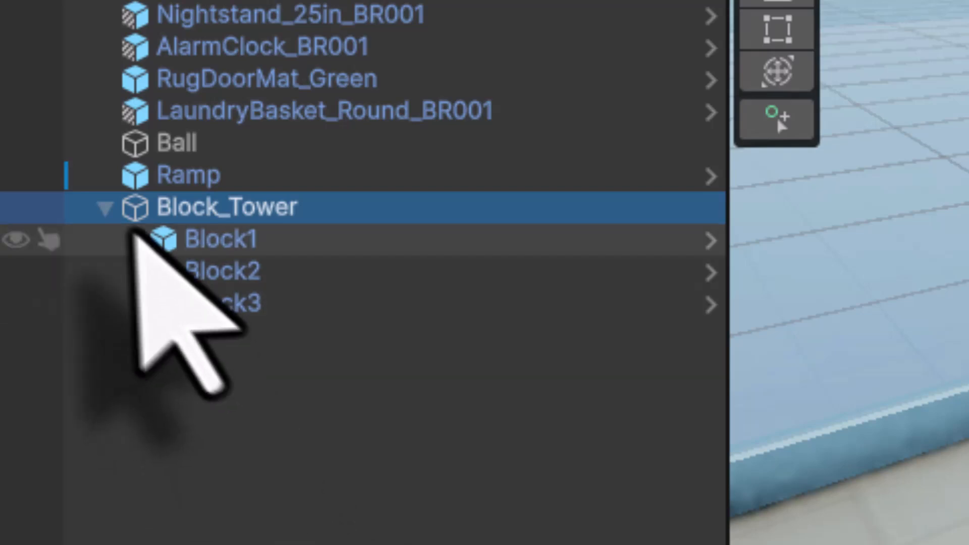
{"action": "left_click", "coordinate": [104, 210]}
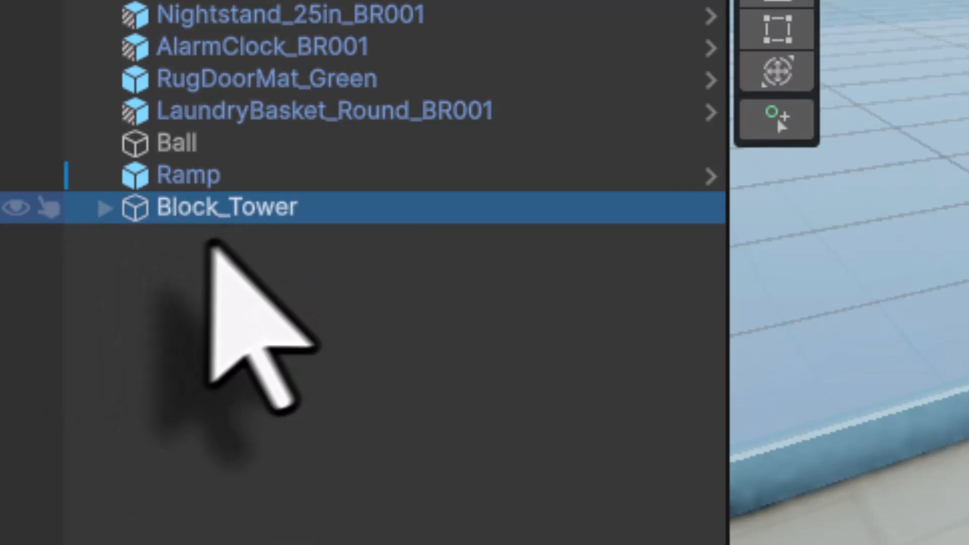
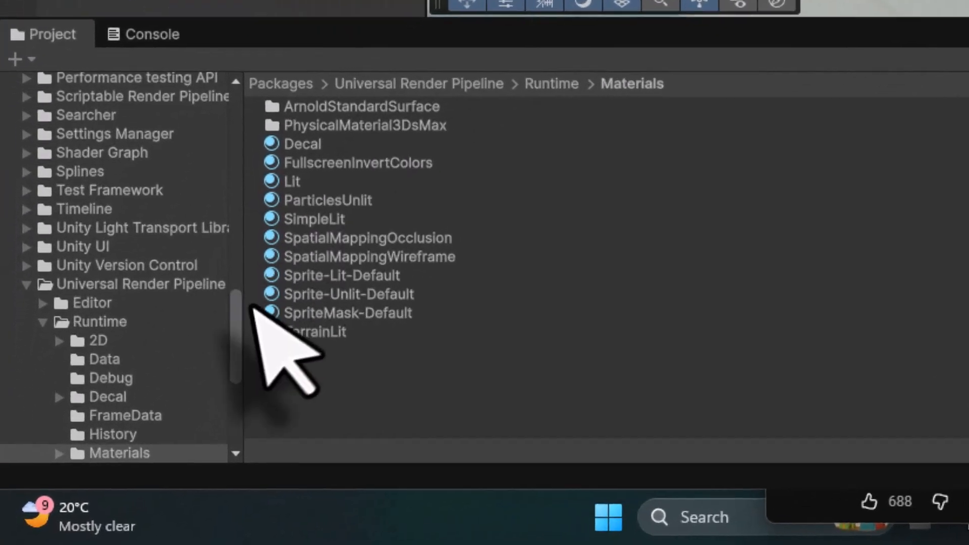
Open the MyPrefabs folder inside Unity_Profile_Contents/Prefabs and save the scene's Block_Tower object there as a prefab
{"action": "left_click_drag", "start_coordinate": [242, 334], "coordinate": [238, 115]}
{"action": "left_click", "coordinate": [61, 167]}
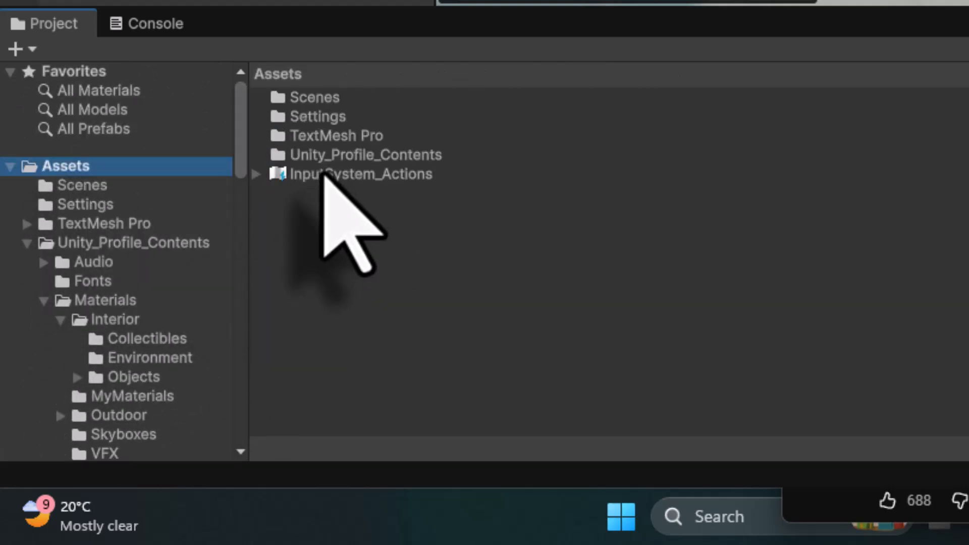
{"action": "left_click", "coordinate": [332, 154]}
{"action": "double_click", "coordinate": [332, 155]}
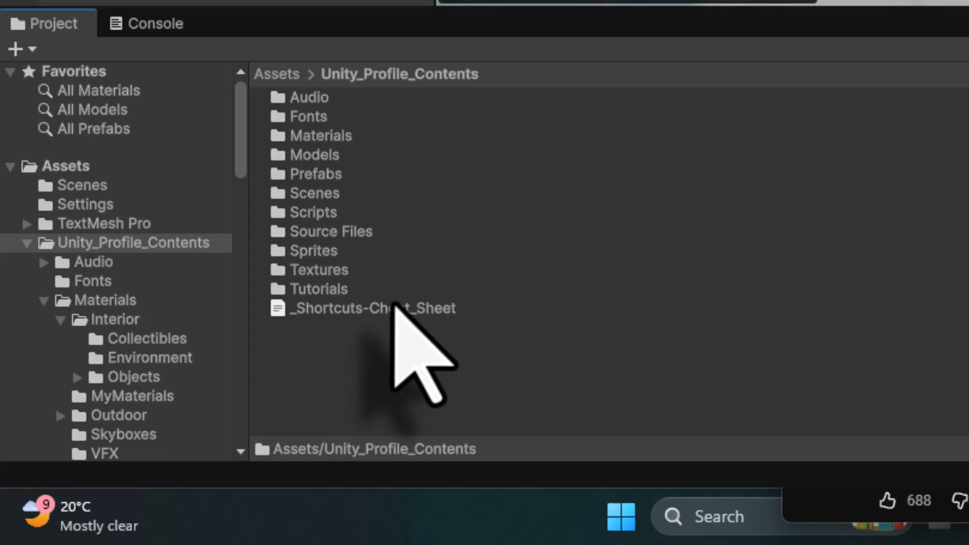
{"action": "double_click", "coordinate": [323, 174]}
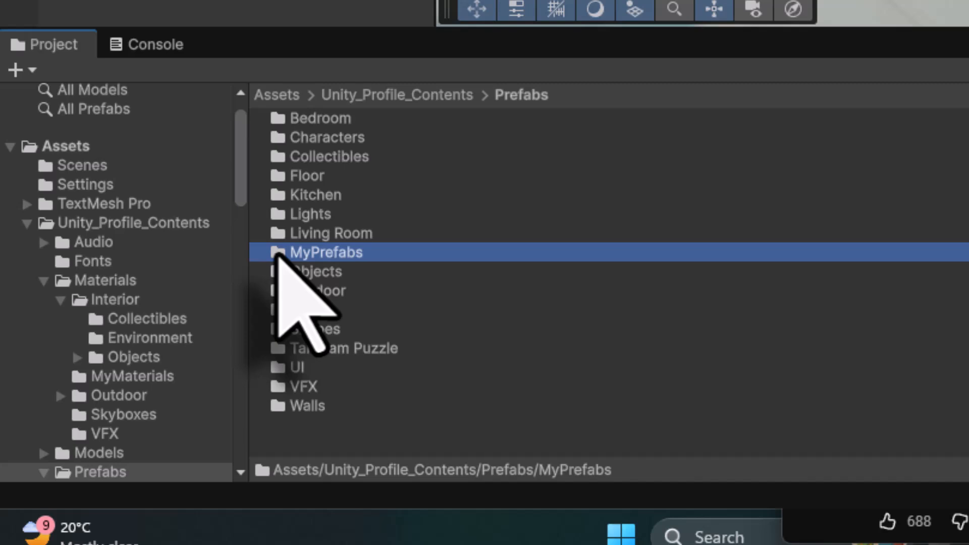
{"action": "double_click", "coordinate": [283, 231]}
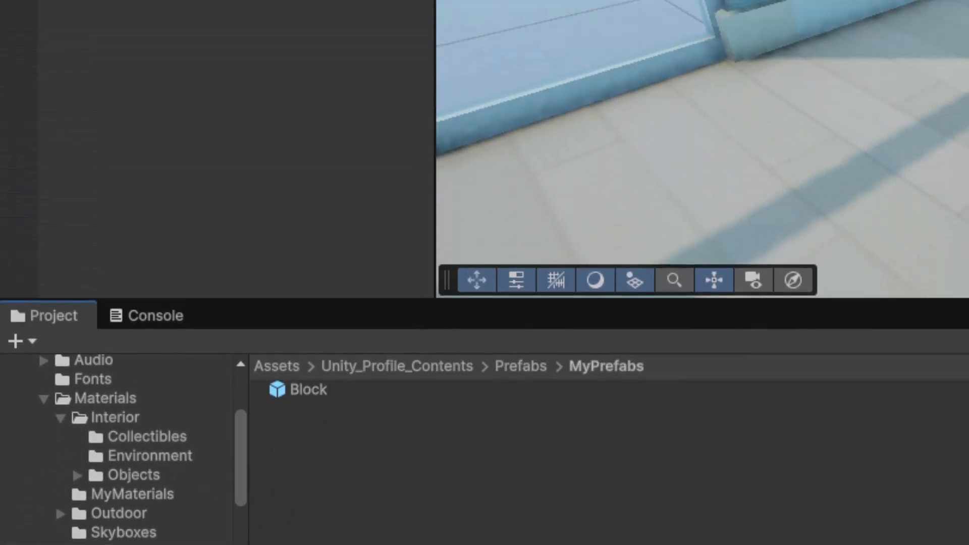
{"action": "left_click_drag", "start_coordinate": [76, 53], "coordinate": [313, 543]}
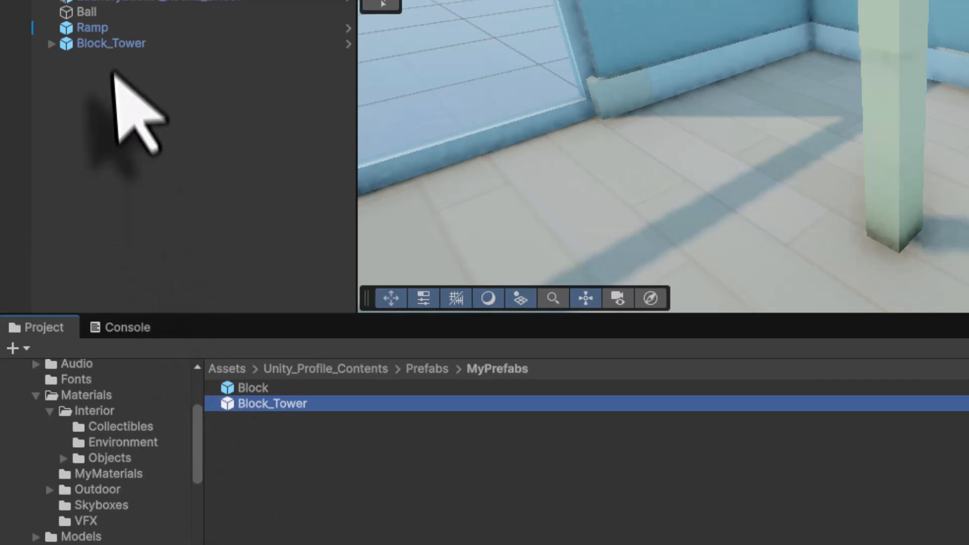
Set the scene view to Top and move Block_Tower slightly in the negative X direction, away from the curtain wall
{"action": "left_click", "coordinate": [112, 44]}
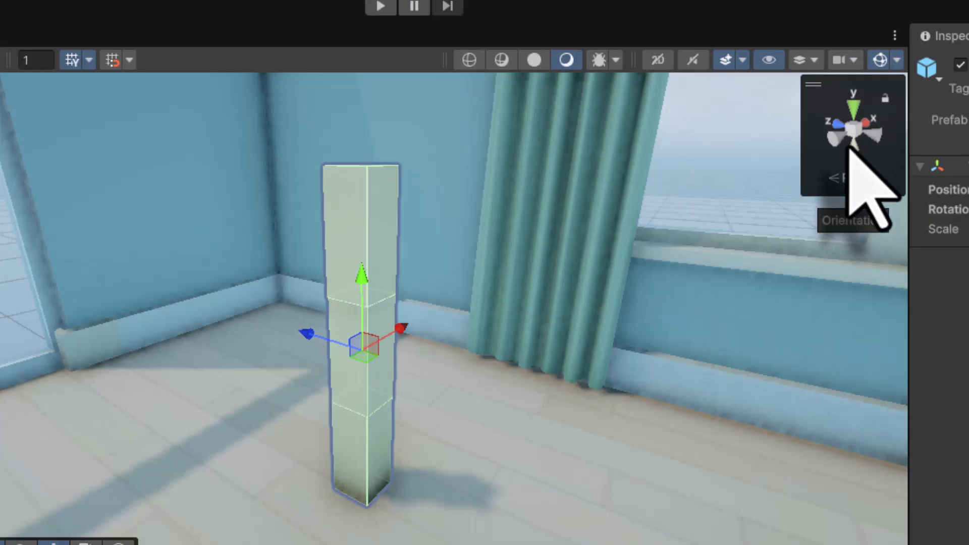
{"action": "right_click", "coordinate": [850, 150]}
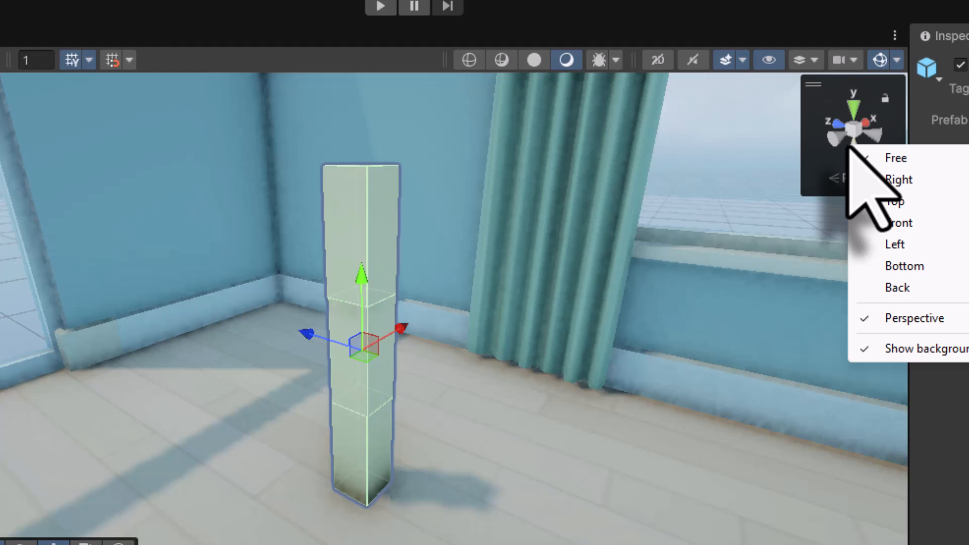
{"action": "left_click", "coordinate": [891, 200]}
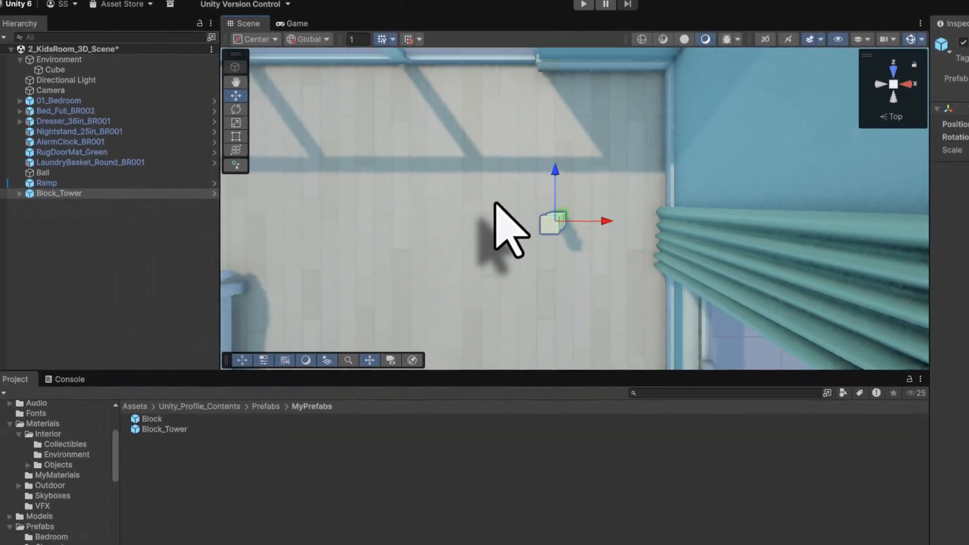
{"action": "scroll", "coordinate": [507, 222], "scroll_direction": "down", "scroll_amount": 10}
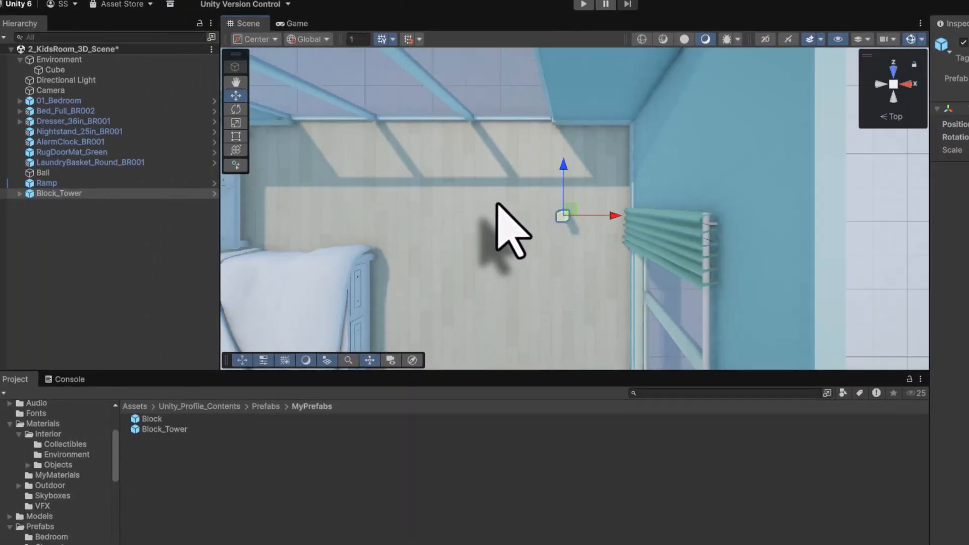
{"action": "middle_click_drag", "start_coordinate": [510, 238], "coordinate": [511, 218]}
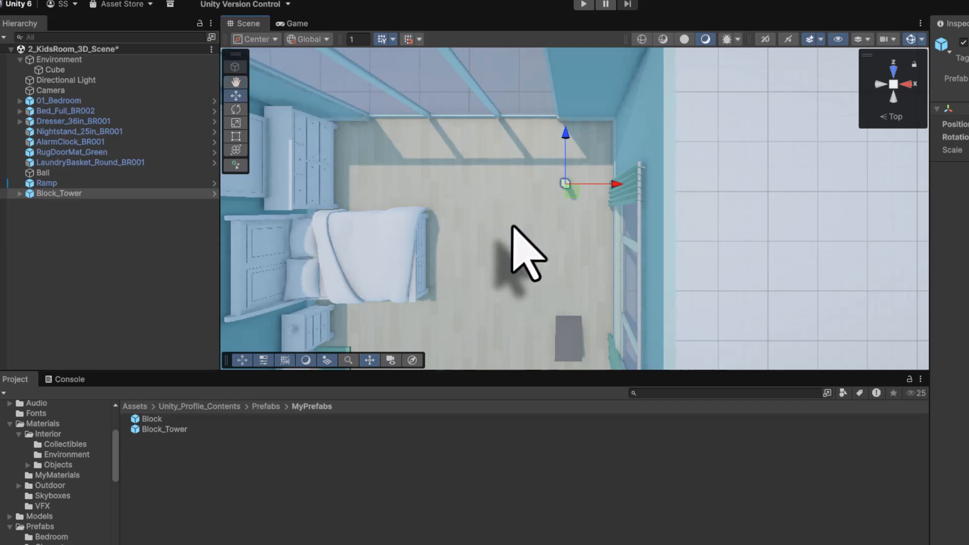
{"action": "scroll", "coordinate": [513, 226], "scroll_direction": "up", "scroll_amount": 5}
{"action": "scroll", "coordinate": [512, 228], "scroll_direction": "up", "scroll_amount": 4}
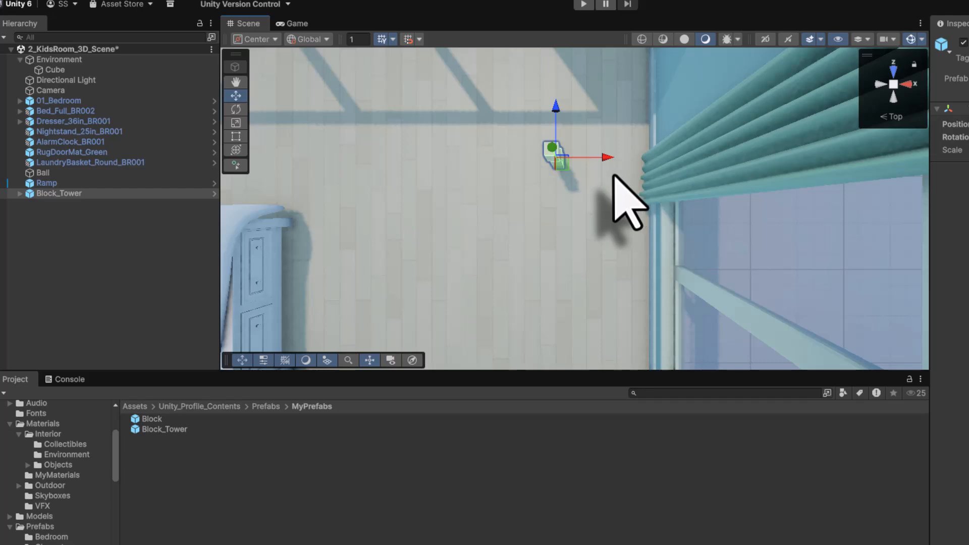
{"action": "left_click_drag", "start_coordinate": [607, 157], "coordinate": [602, 156]}
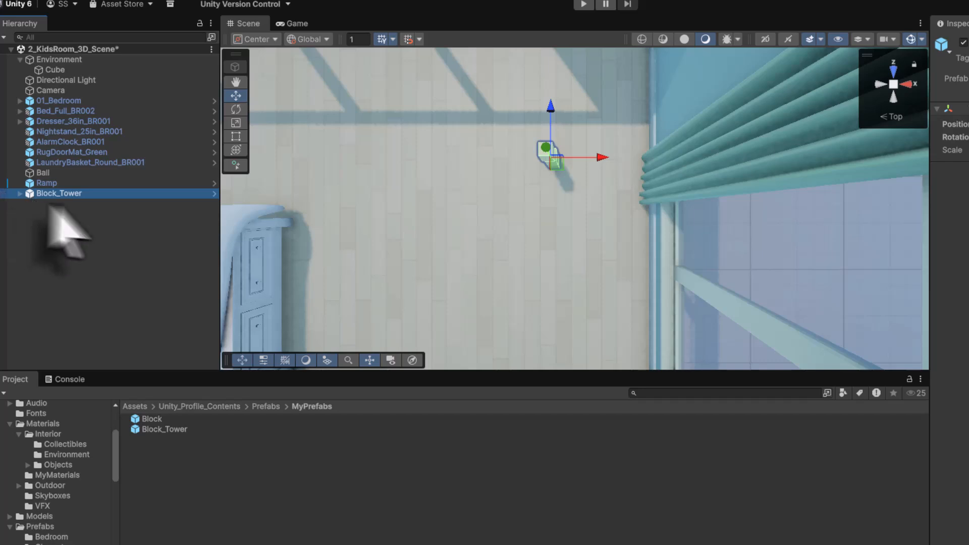
Rename the Block_Tower instance in the scene as Block_Tower1
{"action": "key", "text": "Return"}
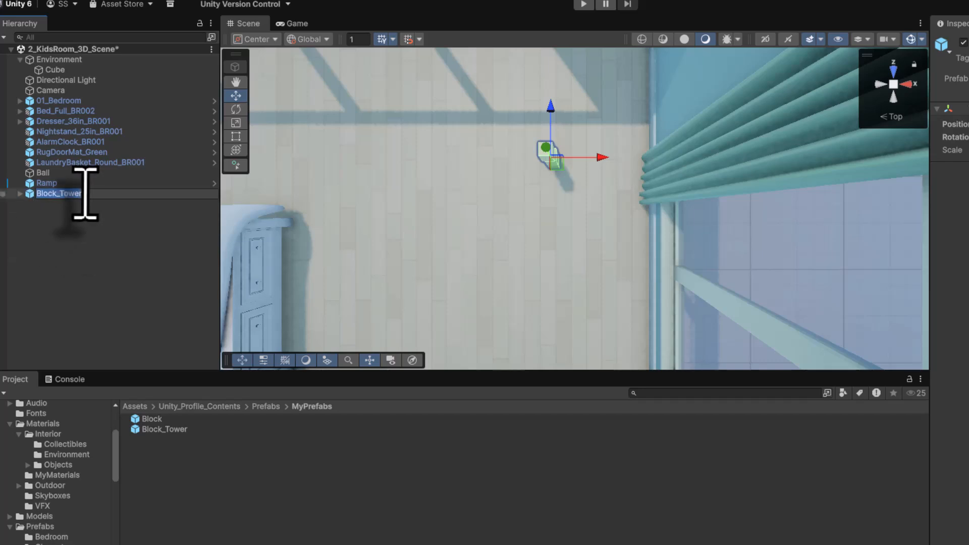
{"action": "type", "text": "1"}
{"action": "left_click", "coordinate": [89, 257]}
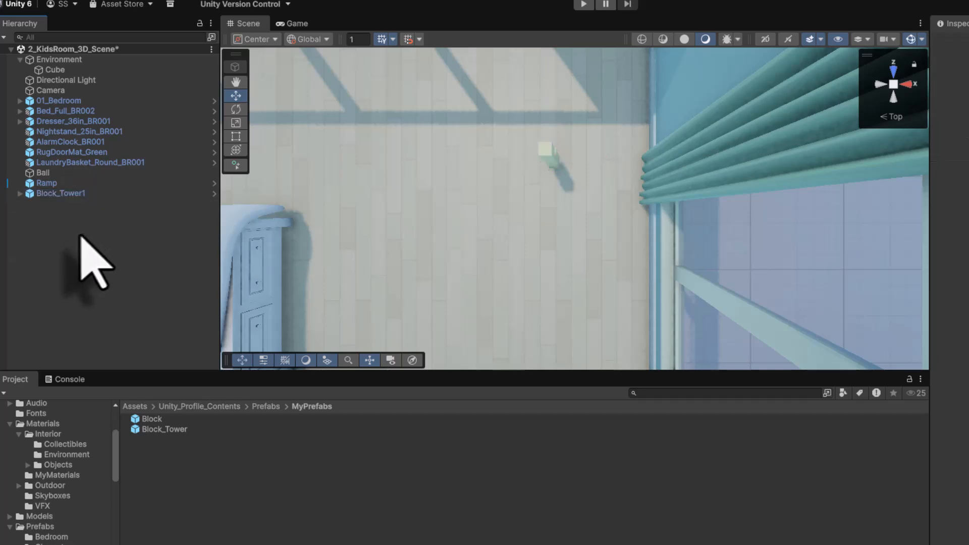
Duplicate Block_Tower1 and move the copy in the positive X direction, leaving a small gap between the two towers
{"action": "left_click", "coordinate": [35, 195]}
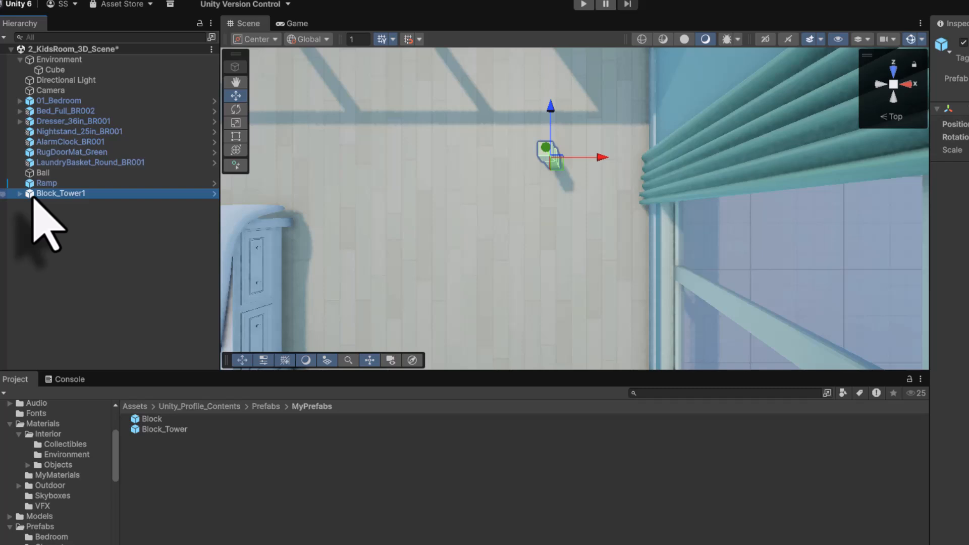
{"action": "key", "text": "ctrl+d"}
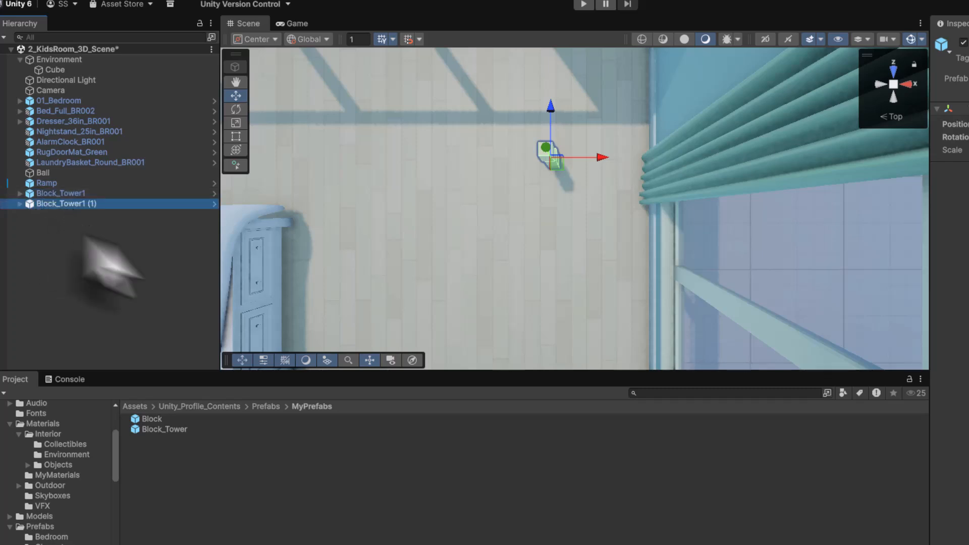
{"action": "left_click_drag", "start_coordinate": [600, 158], "coordinate": [619, 158]}
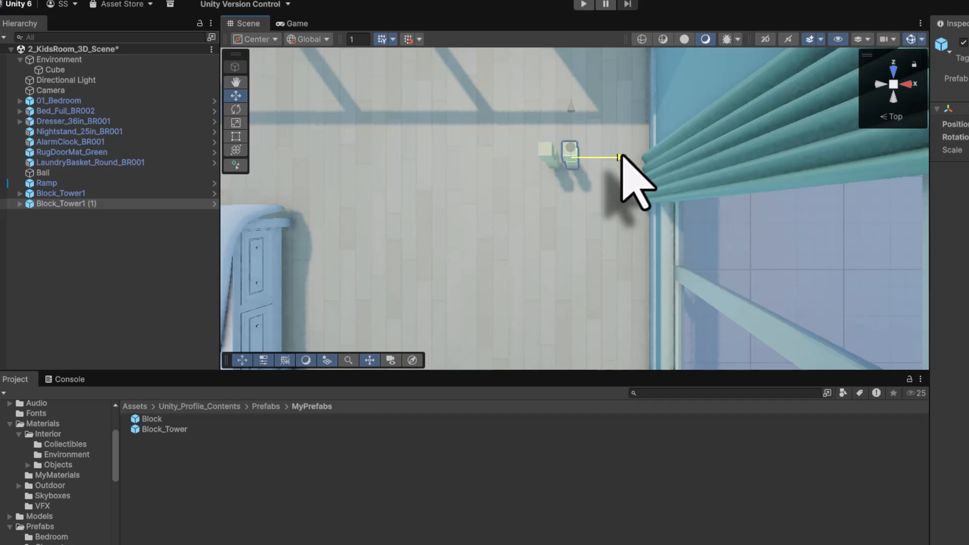
{"action": "left_click_drag", "start_coordinate": [619, 158], "coordinate": [619, 158]}
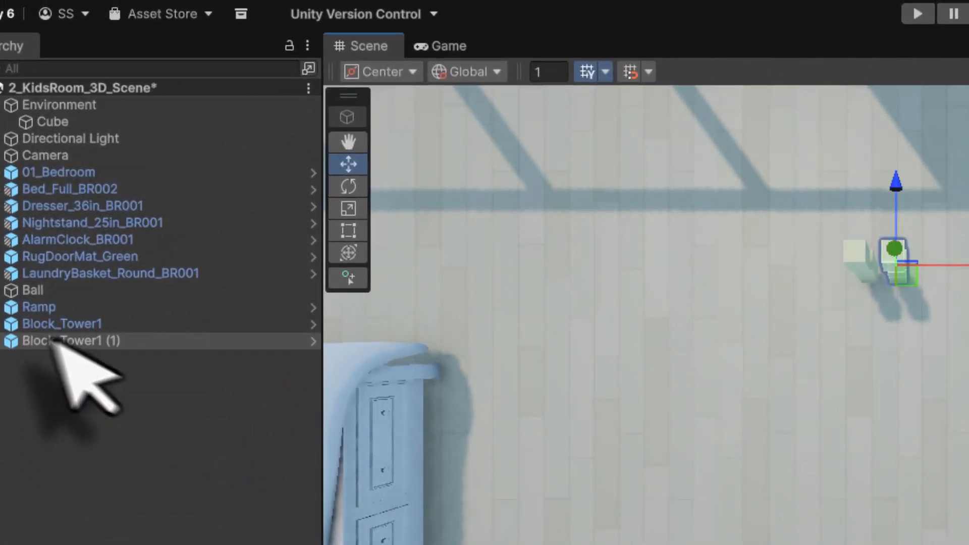
Rename the duplicated tower, Block_Tower1 (1), as Block_Tower2
{"action": "left_click", "coordinate": [62, 340]}
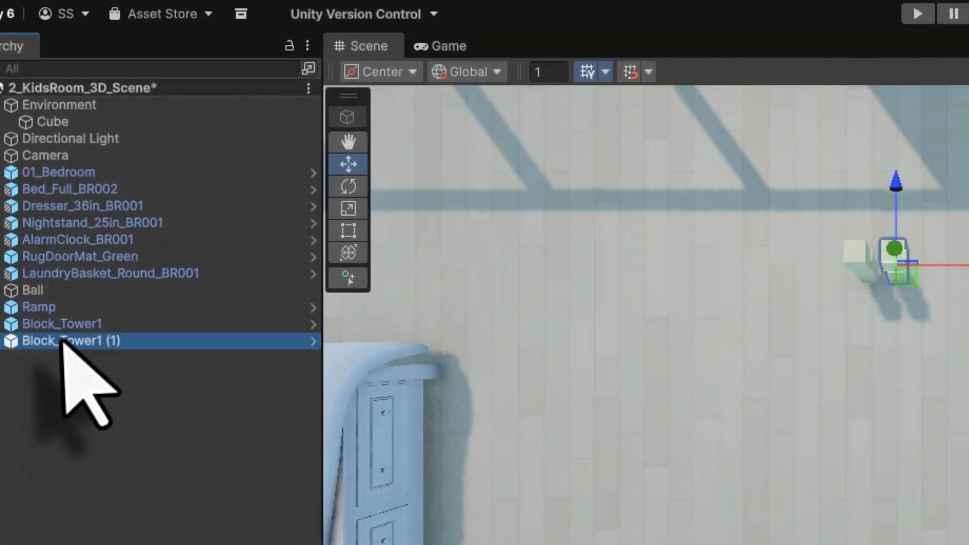
{"action": "left_click", "coordinate": [97, 342]}
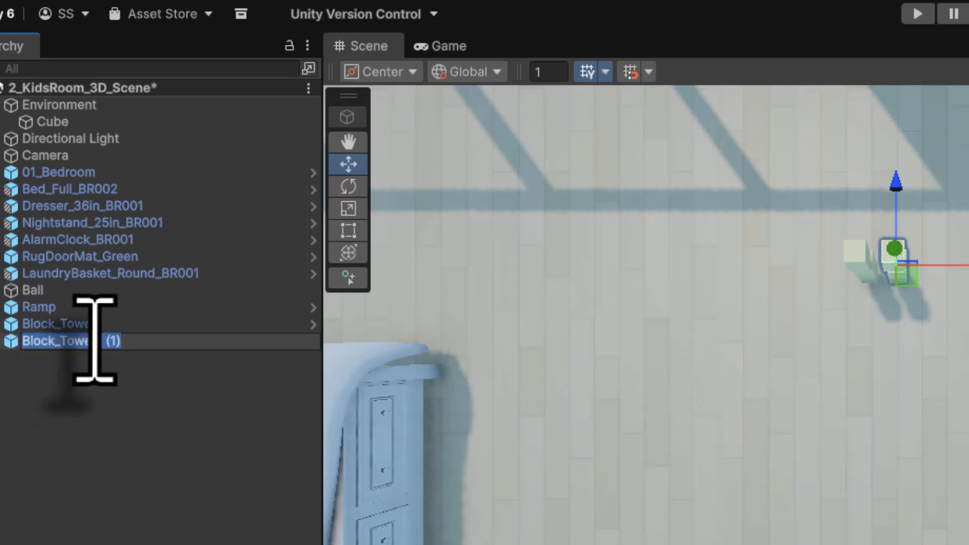
{"action": "left_click_drag", "start_coordinate": [95, 341], "coordinate": [204, 346]}
{"action": "type", "text": "2"}
{"action": "left_click", "coordinate": [99, 417]}
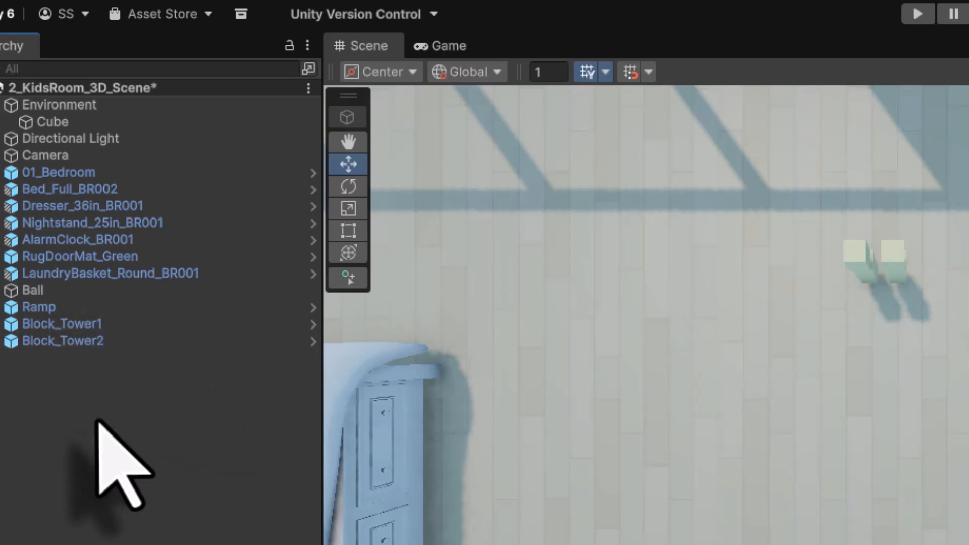
Duplicate Block_Tower1 and Block_Tower2 together and move the copies in the positive Z direction to form a second row
{"action": "left_click", "coordinate": [96, 324]}
{"action": "left_click", "coordinate": [93, 342], "text": "shift"}
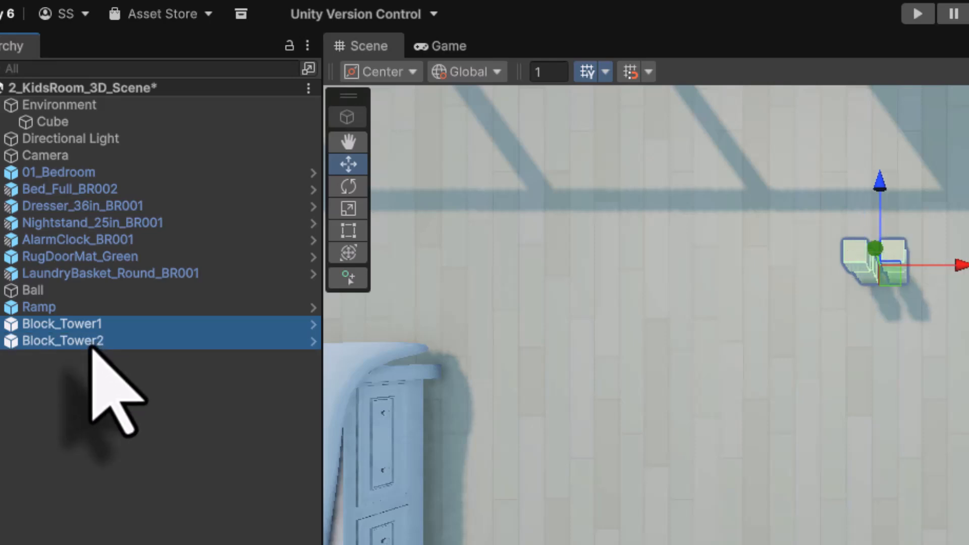
{"action": "key", "text": "ctrl+d"}
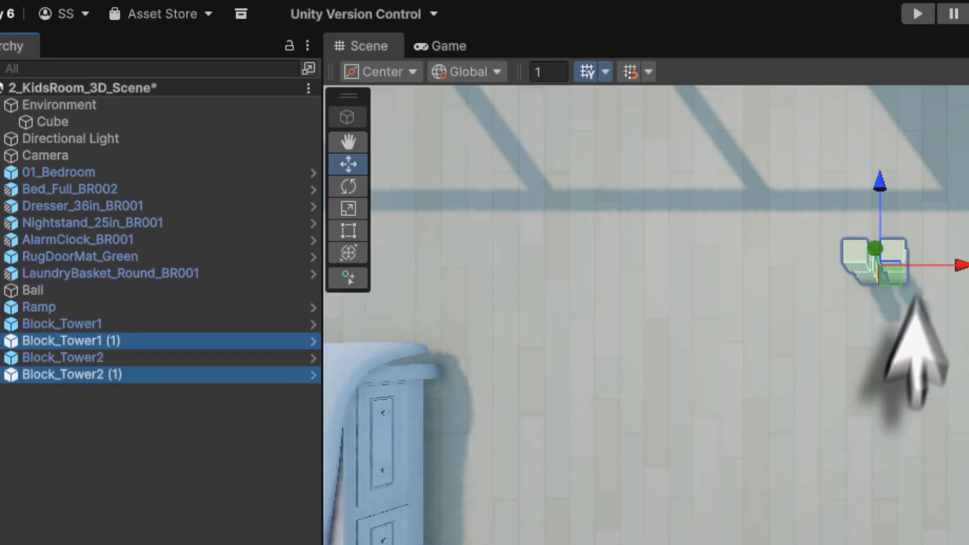
{"action": "left_click_drag", "start_coordinate": [881, 188], "coordinate": [881, 150]}
Rename the copy Block_Tower1 (1) as Block_Tower3
{"action": "left_click", "coordinate": [108, 341]}
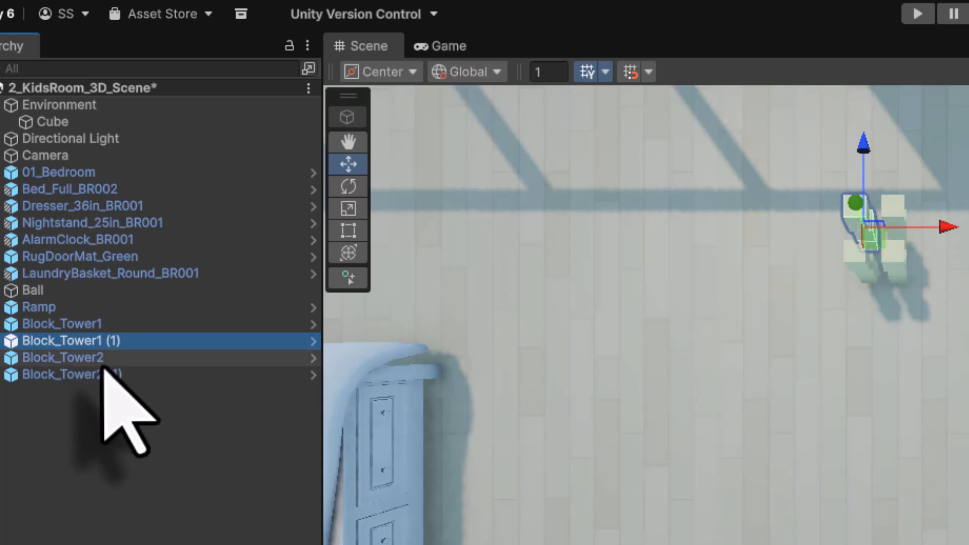
{"action": "left_click", "coordinate": [95, 346]}
{"action": "left_click_drag", "start_coordinate": [98, 347], "coordinate": [235, 348]}
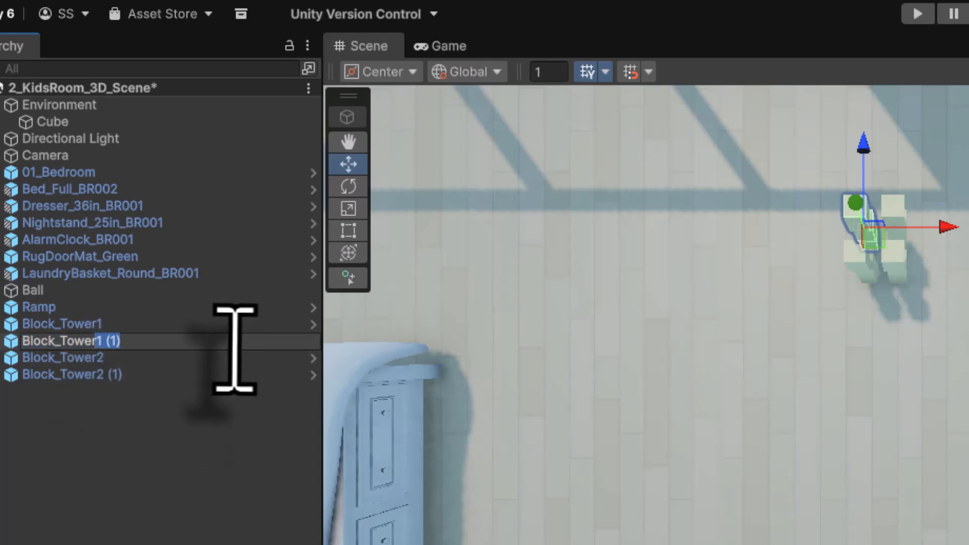
{"action": "type", "text": "3"}
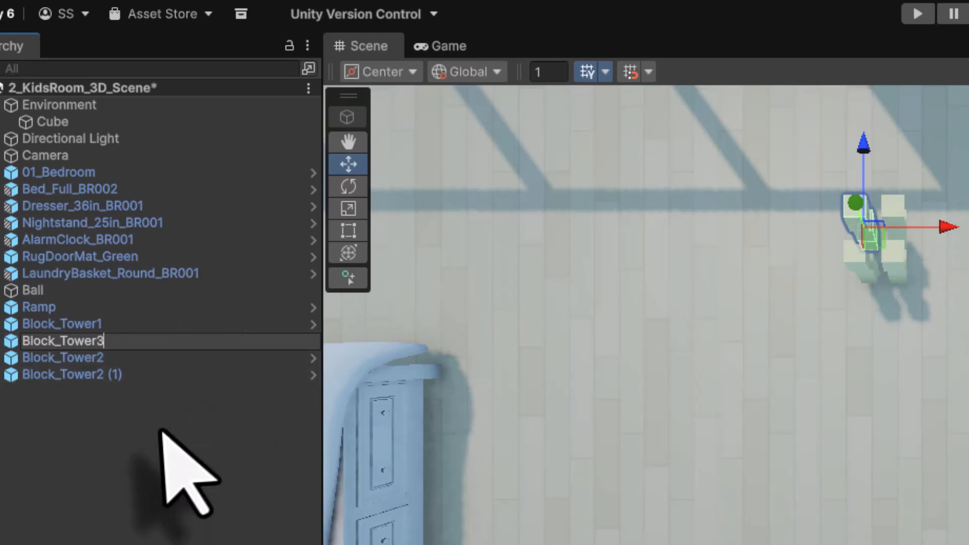
{"action": "left_click", "coordinate": [121, 399]}
Rename the copy Block_Tower2 (1) as Block_Tower4
{"action": "left_click", "coordinate": [113, 374]}
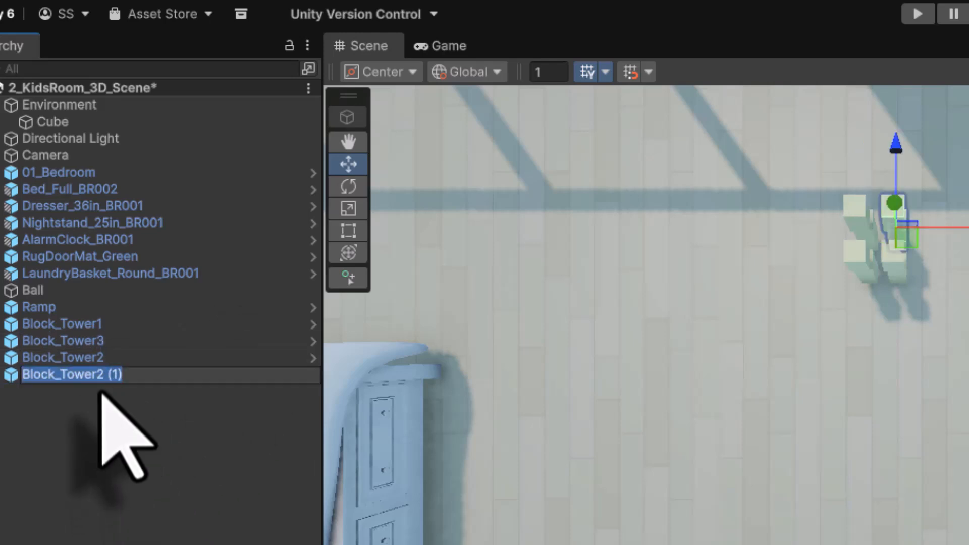
{"action": "left_click", "coordinate": [95, 376]}
{"action": "left_click_drag", "start_coordinate": [96, 376], "coordinate": [166, 374]}
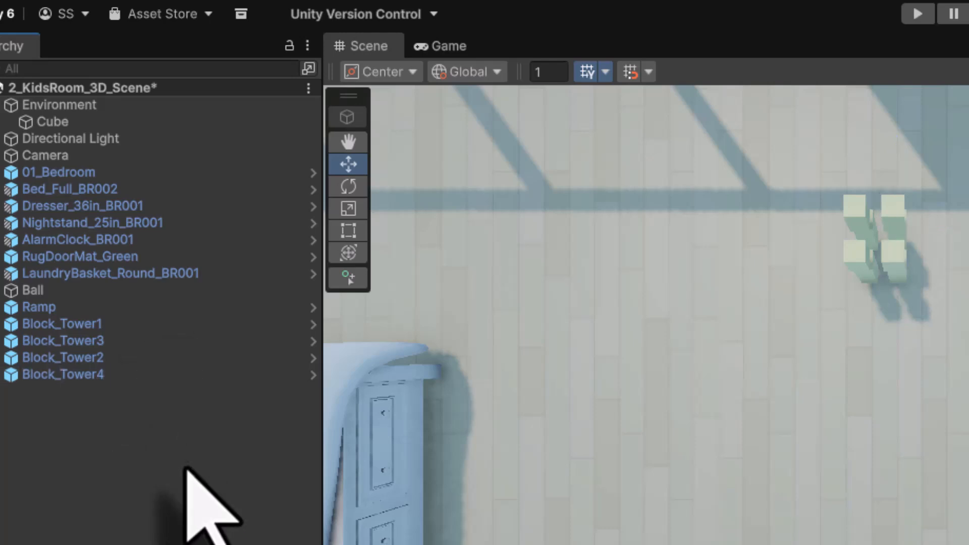
Duplicate all four Block_Tower objects together and move the copies in the positive Z direction to form two more rows
{"action": "left_click", "coordinate": [76, 325]}
{"action": "left_click", "coordinate": [88, 376], "text": "shift"}
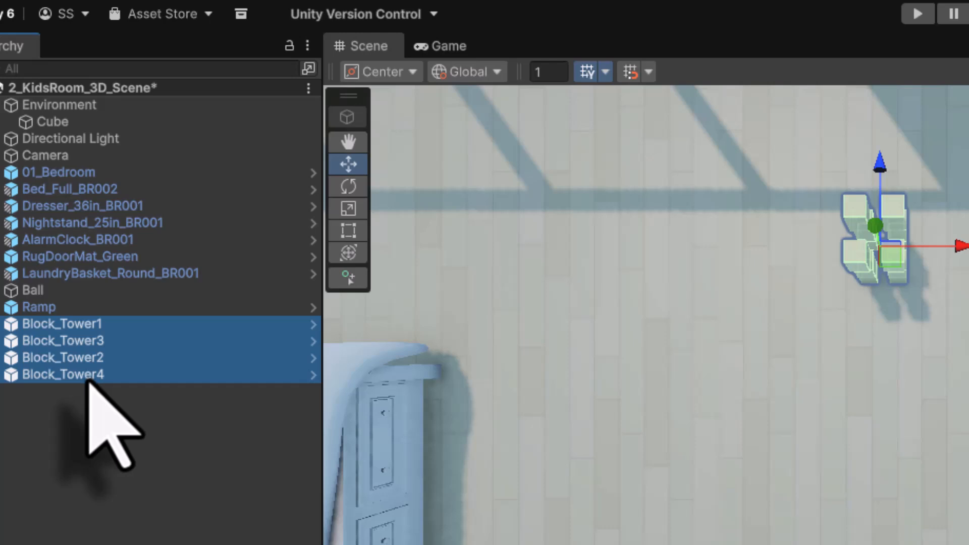
{"action": "key", "text": "ctrl+d"}
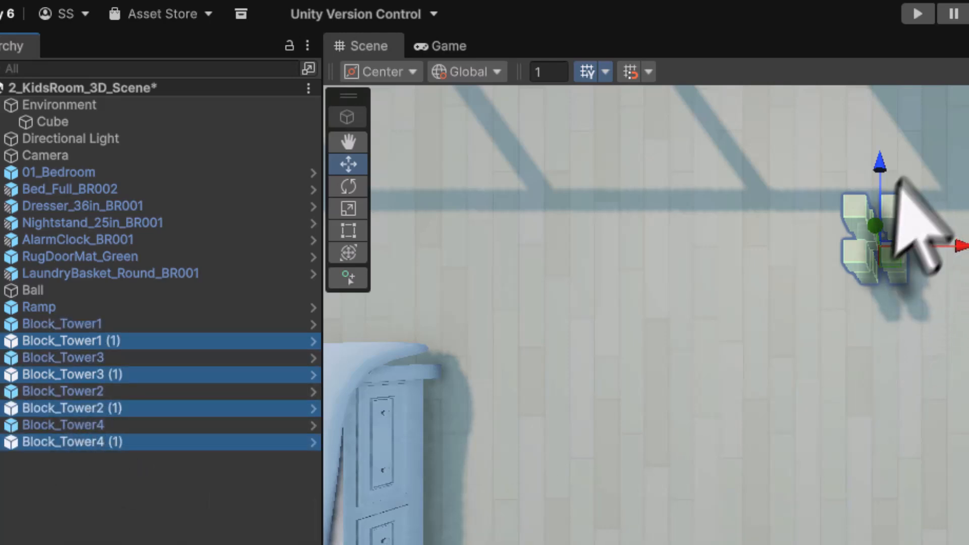
{"action": "scroll", "coordinate": [894, 196], "scroll_direction": "down", "scroll_amount": 3}
{"action": "middle_click_drag", "start_coordinate": [873, 349], "coordinate": [866, 448]}
{"action": "scroll", "coordinate": [894, 411], "scroll_direction": "up", "scroll_amount": 5}
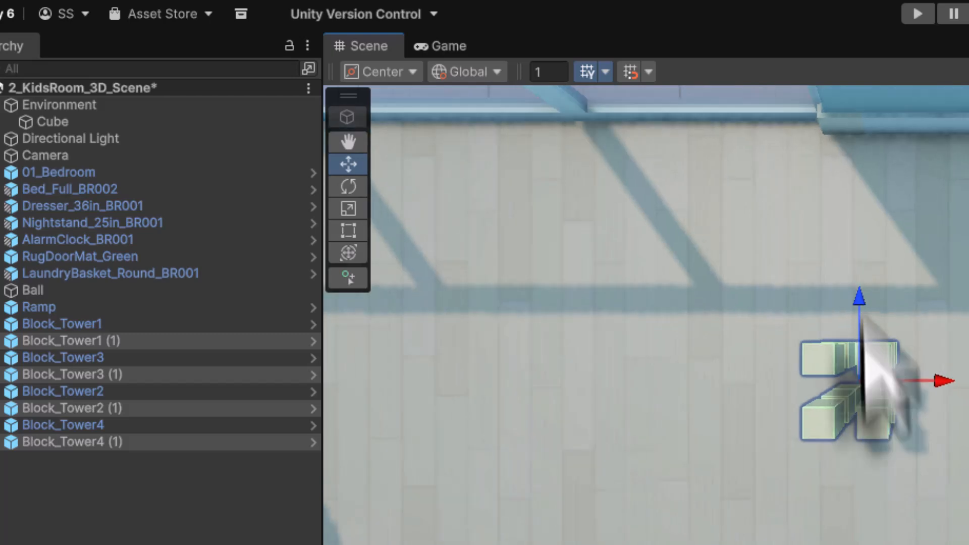
{"action": "left_click_drag", "start_coordinate": [859, 293], "coordinate": [870, 204]}
Rename the copy Block_Tower1 (1) as Block_Tower5
{"action": "left_click", "coordinate": [96, 343]}
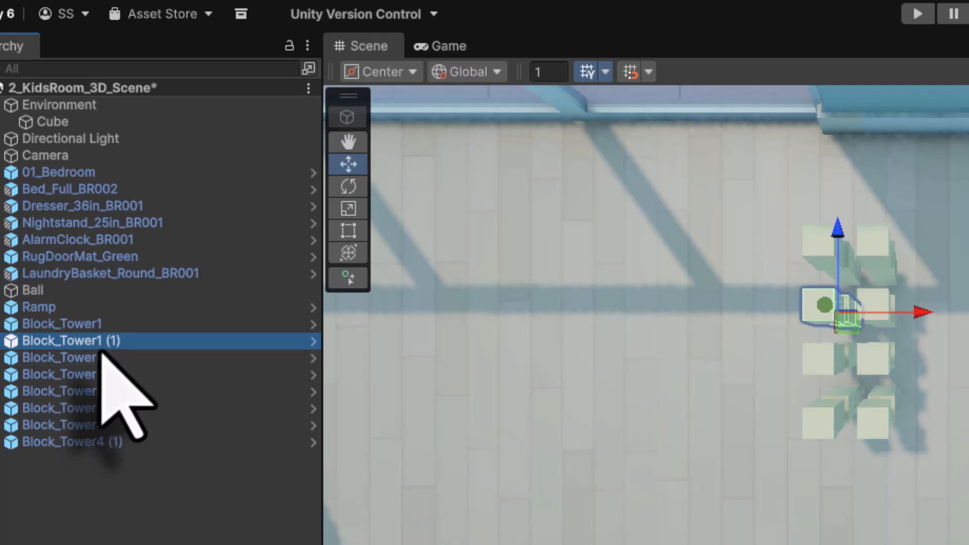
{"action": "left_click", "coordinate": [98, 346]}
{"action": "left_click", "coordinate": [96, 343]}
{"action": "left_click", "coordinate": [242, 338], "text": "shift"}
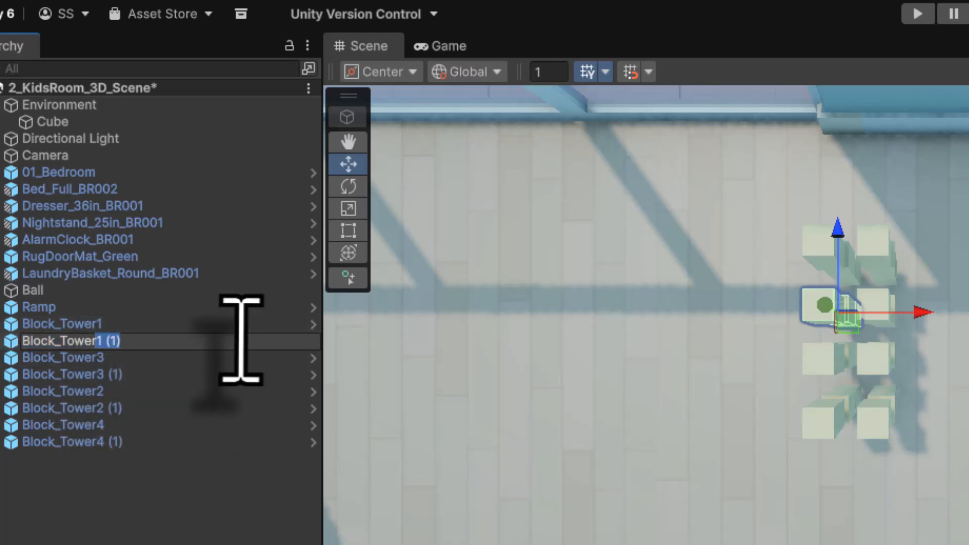
{"action": "type", "text": "5"}
Rename the copy Block_Tower3 (1) as Block_Tower6
{"action": "left_click", "coordinate": [103, 376]}
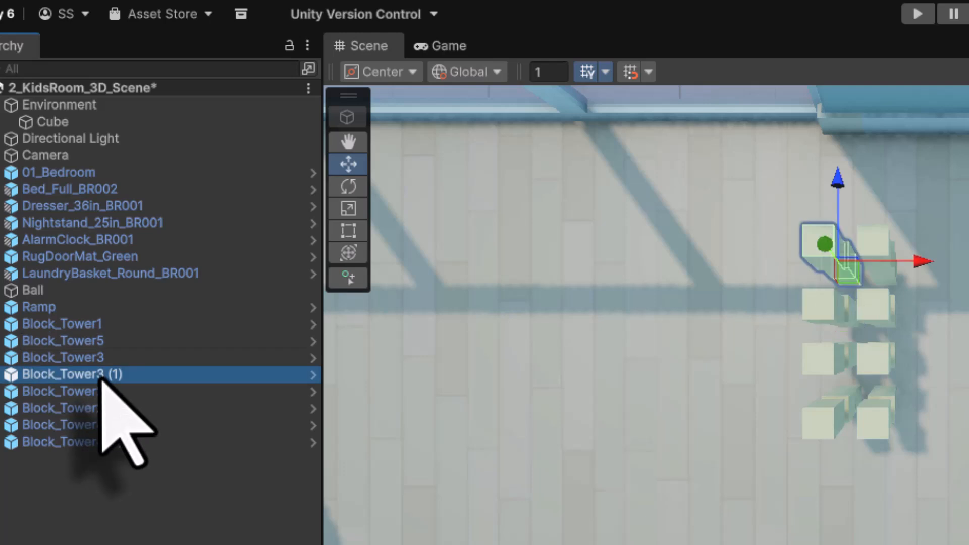
{"action": "right_click", "coordinate": [101, 378]}
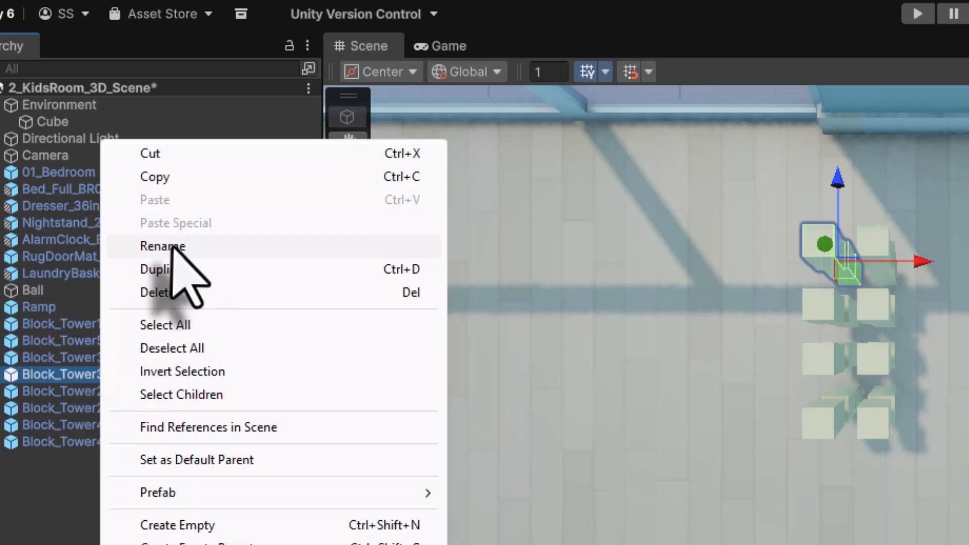
{"action": "left_click", "coordinate": [172, 245]}
{"action": "left_click", "coordinate": [97, 375]}
{"action": "left_click", "coordinate": [201, 381], "text": "shift"}
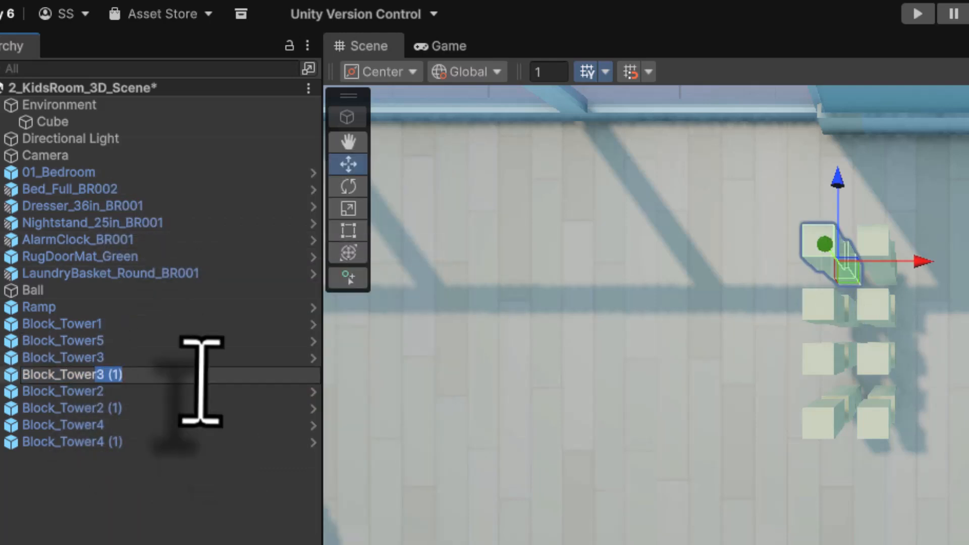
{"action": "key", "text": "Return"}
Rename the copy Block_Tower2 (1) as Block_Tower7
{"action": "left_click", "coordinate": [96, 408]}
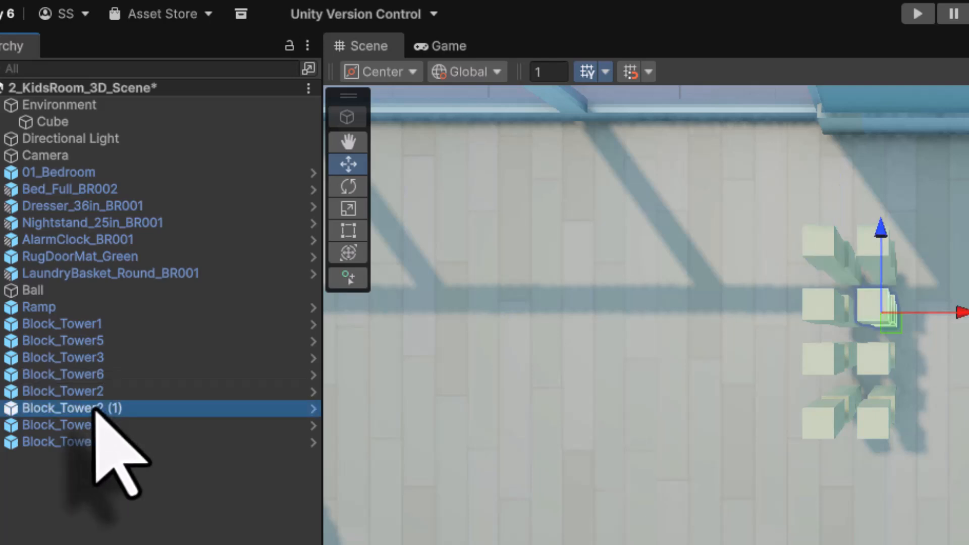
{"action": "right_click", "coordinate": [96, 409]}
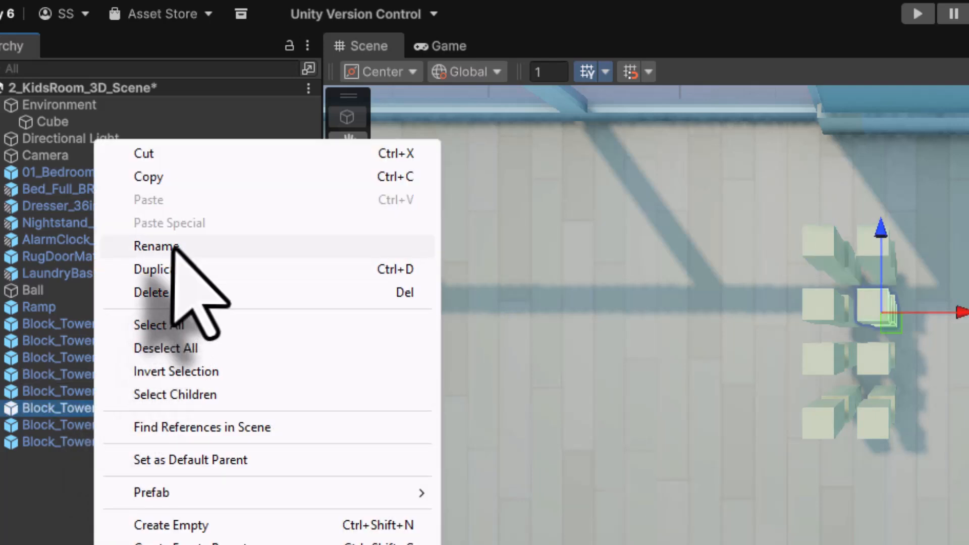
{"action": "left_click", "coordinate": [177, 245]}
{"action": "left_click", "coordinate": [96, 410]}
{"action": "left_click", "coordinate": [179, 411], "text": "shift"}
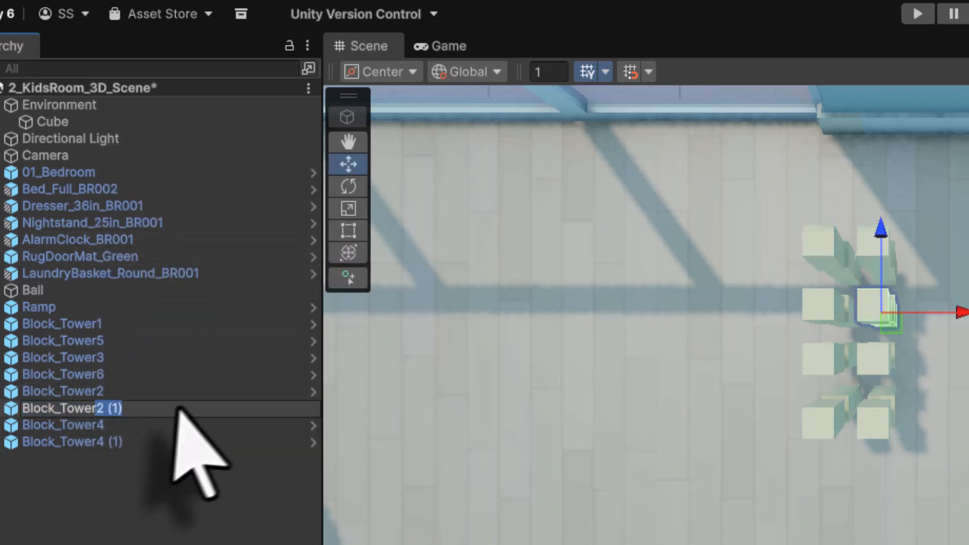
{"action": "type", "text": "7"}
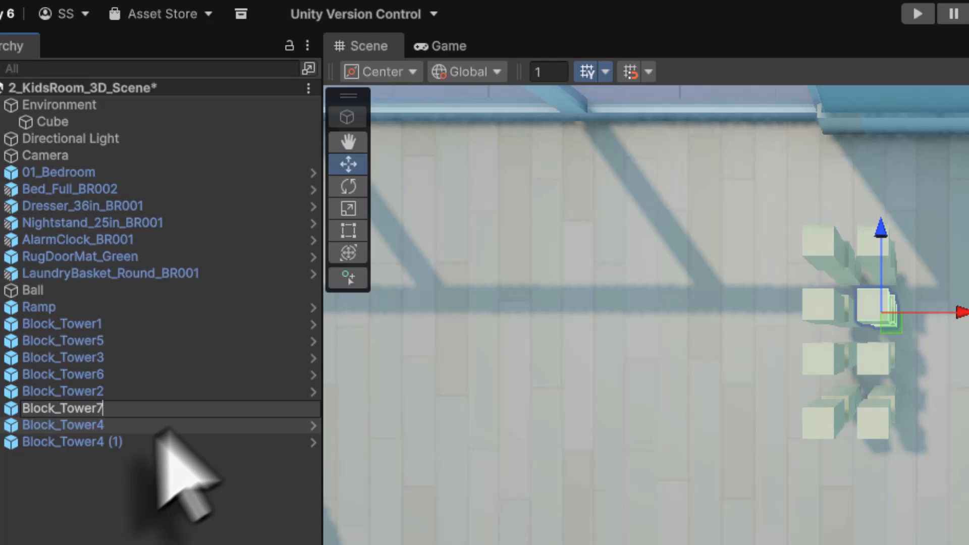
Rename the copy Block_Tower4 (1) as Block_Tower8
{"action": "left_click", "coordinate": [104, 443]}
{"action": "right_click", "coordinate": [104, 444]}
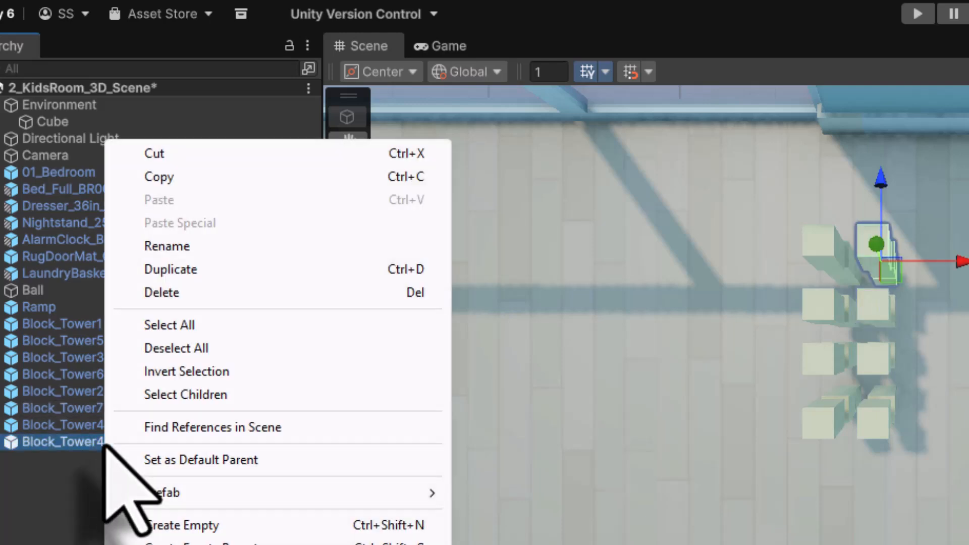
{"action": "left_click", "coordinate": [205, 246]}
{"action": "left_click", "coordinate": [97, 442]}
{"action": "left_click", "coordinate": [227, 444], "text": "shift"}
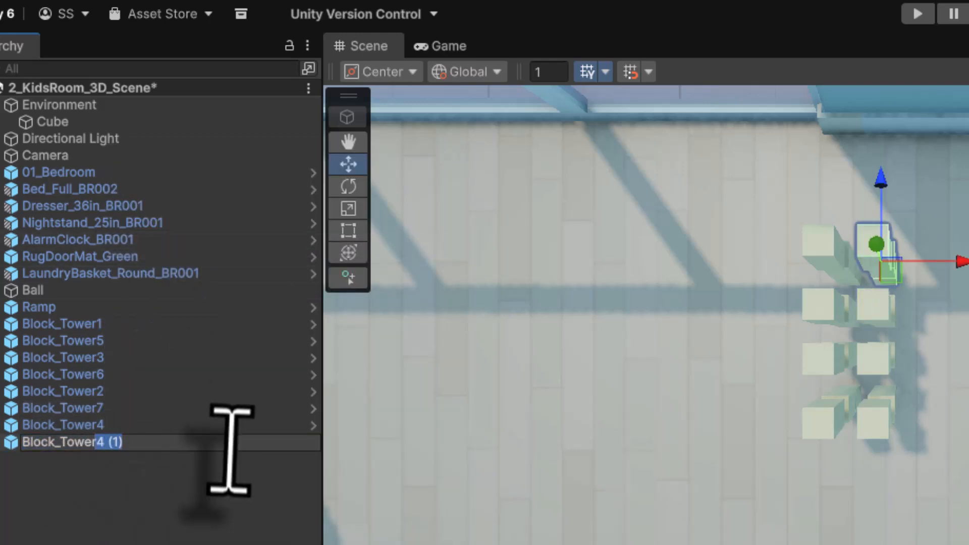
{"action": "type", "text": "8"}
Save the scene and run it in Play mode to test the ball against the eight towers, stopping the test at the end
{"action": "right_click_drag", "start_coordinate": [373, 241], "coordinate": [575, 78]}
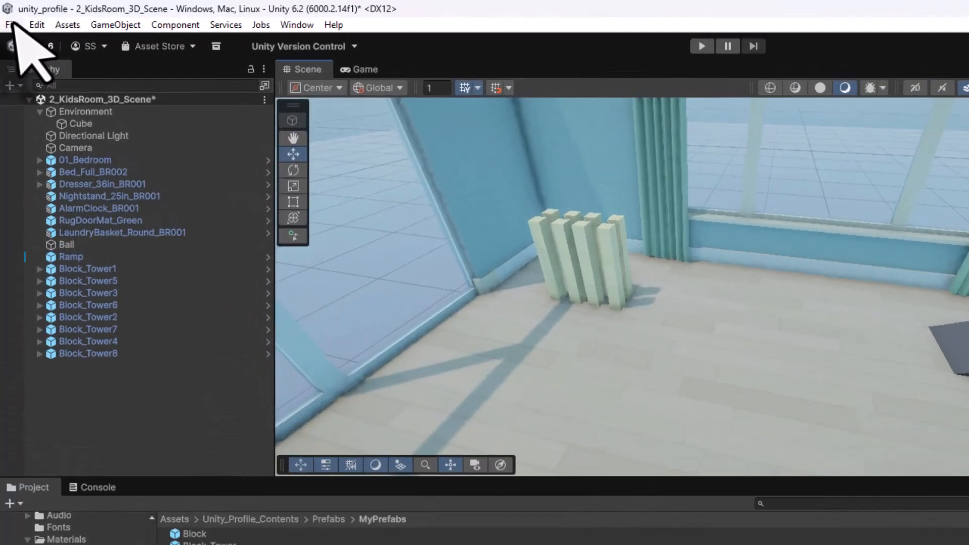
{"action": "left_click", "coordinate": [8, 17]}
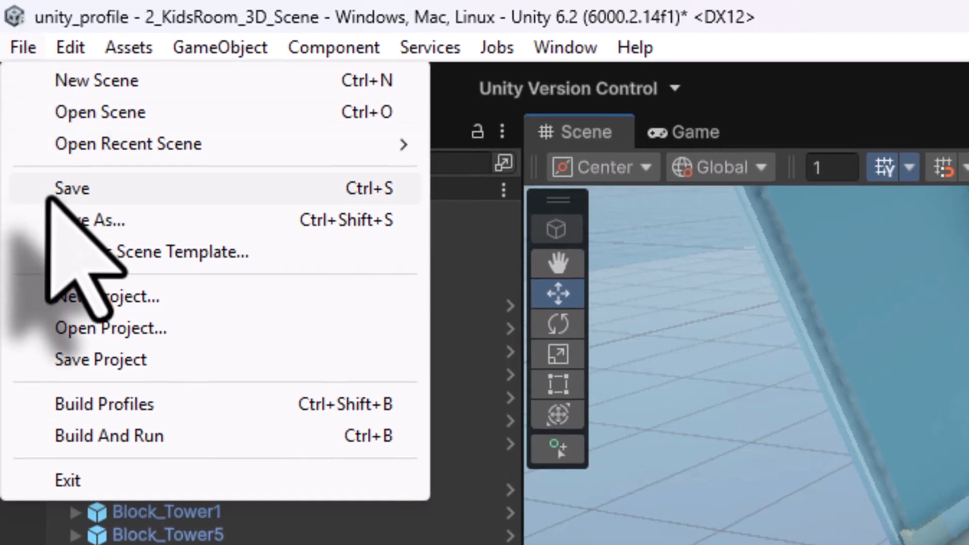
{"action": "left_click", "coordinate": [50, 195]}
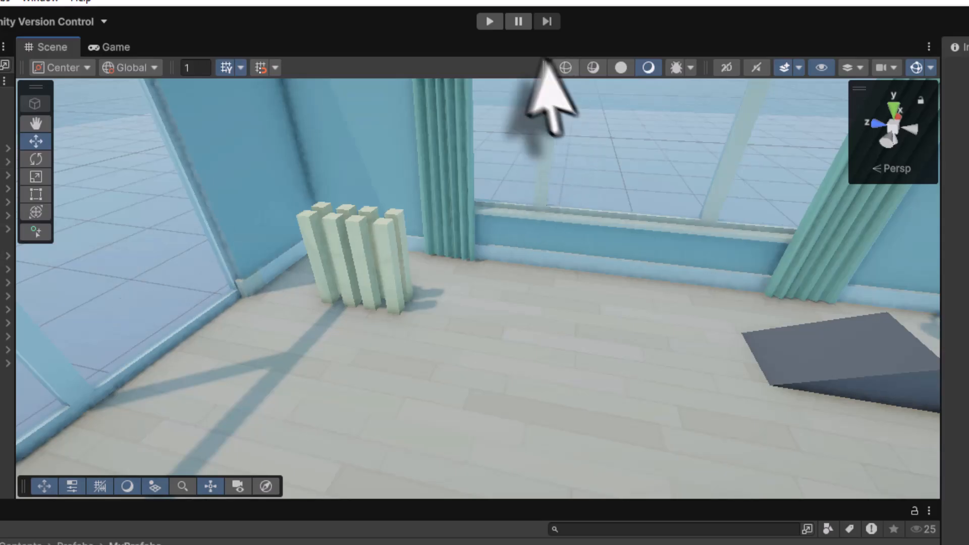
{"action": "left_click", "coordinate": [489, 22]}
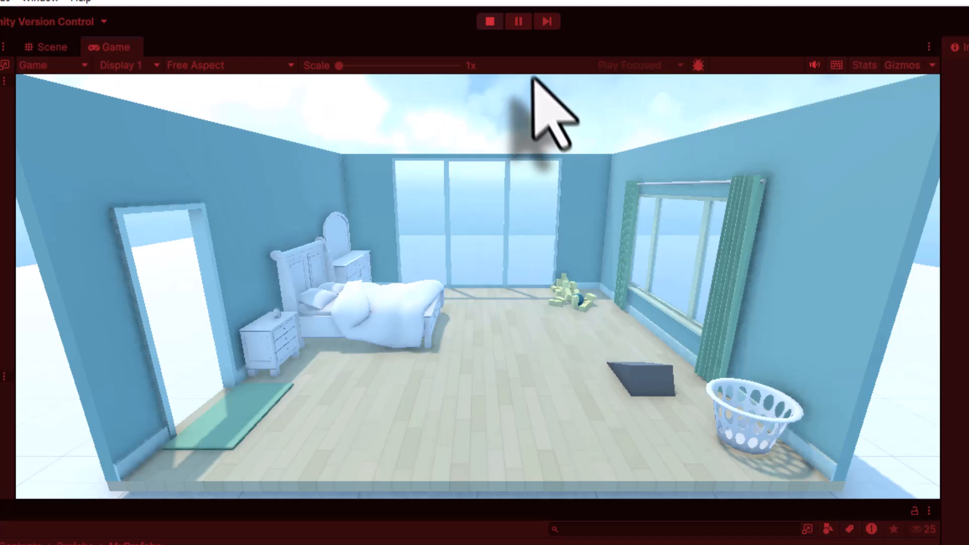
{"action": "left_click", "coordinate": [489, 21]}
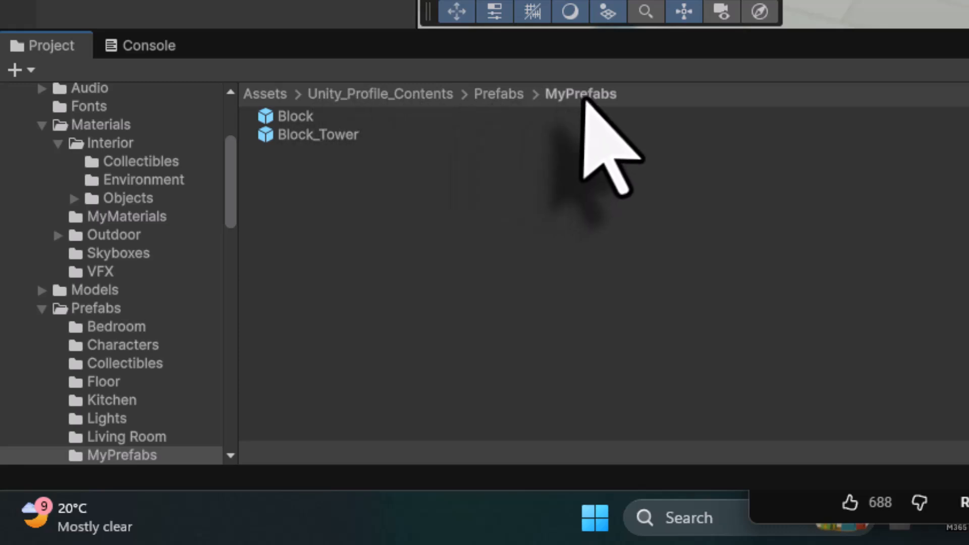
Open the Block_Tower prefab from the MyPrefabs folder for editing
{"action": "left_click", "coordinate": [299, 135]}
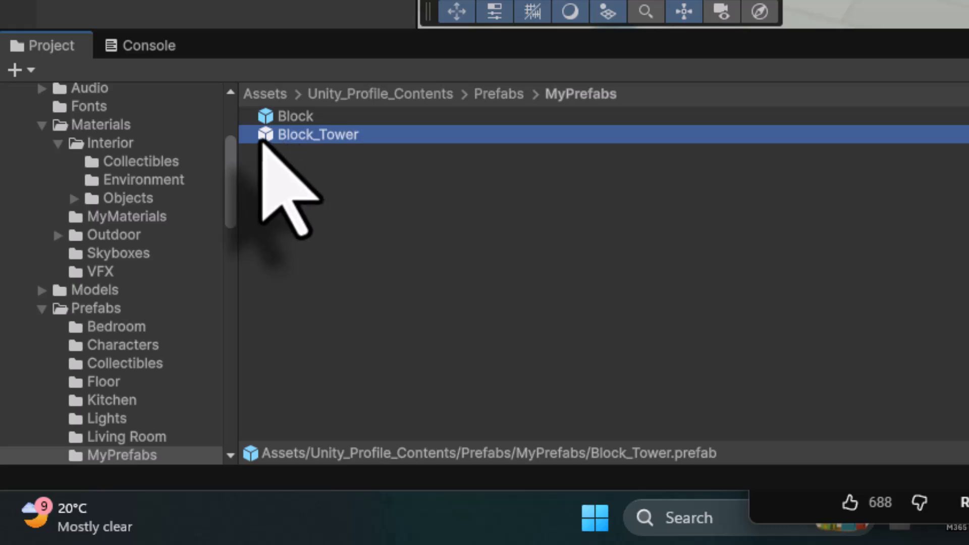
{"action": "double_click", "coordinate": [262, 141]}
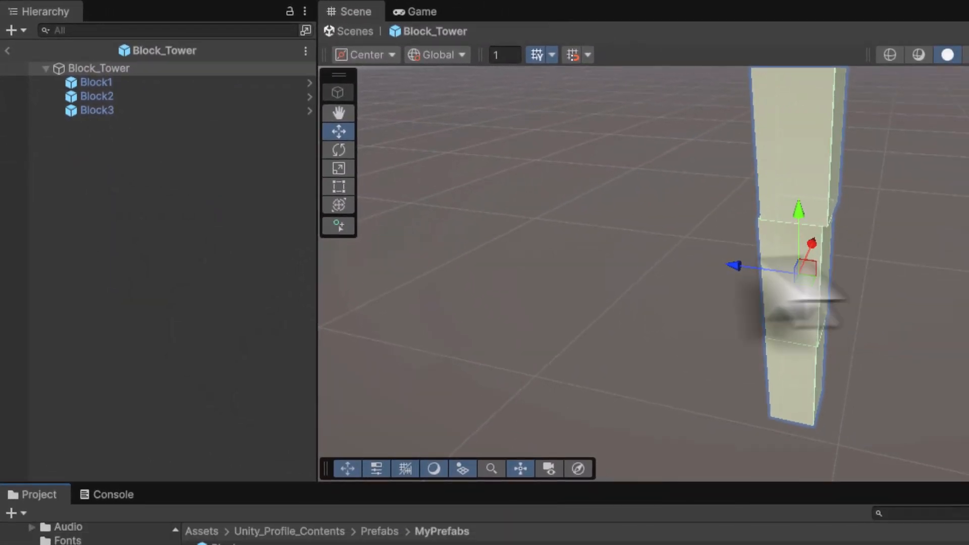
Try to align the tower's blocks by eye, raising Block3 and Block2 slightly along the Y axis
{"action": "left_click", "coordinate": [806, 161]}
{"action": "scroll", "coordinate": [815, 178], "scroll_direction": "down", "scroll_amount": 3}
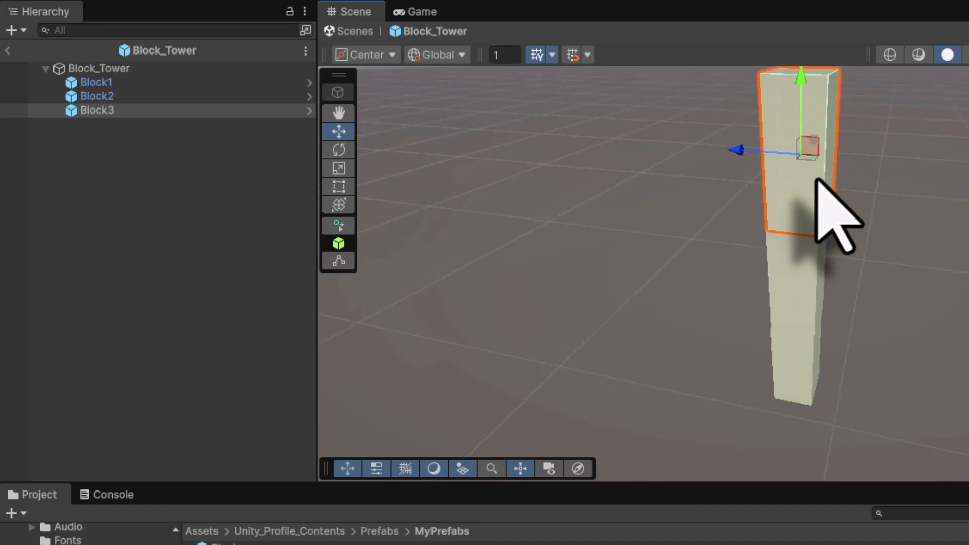
{"action": "left_click_drag", "start_coordinate": [800, 93], "coordinate": [802, 81]}
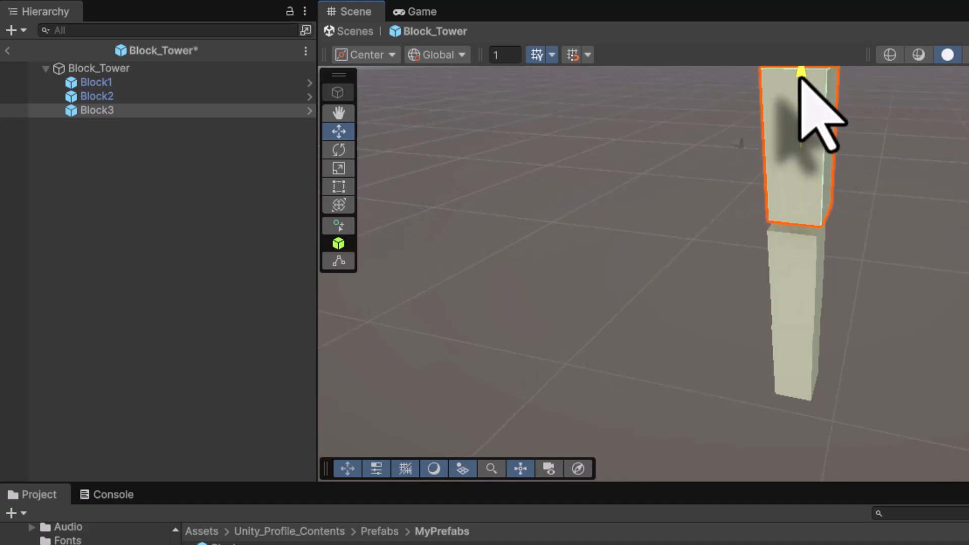
{"action": "left_click", "coordinate": [787, 278]}
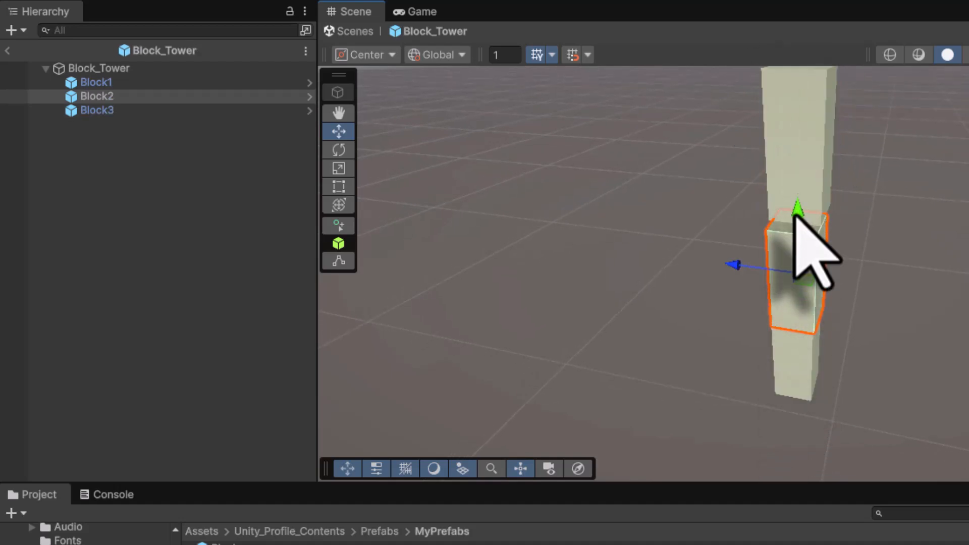
{"action": "left_click_drag", "start_coordinate": [798, 214], "coordinate": [794, 211]}
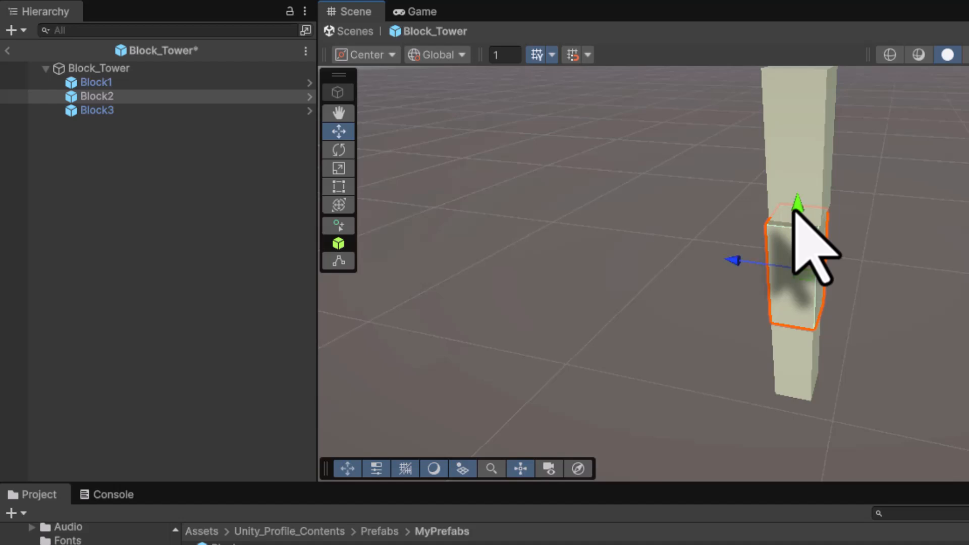
Move Block2 and Block3 out of the stack in opposite directions along the Z axis
{"action": "scroll", "coordinate": [828, 422], "scroll_direction": "up", "scroll_amount": 3}
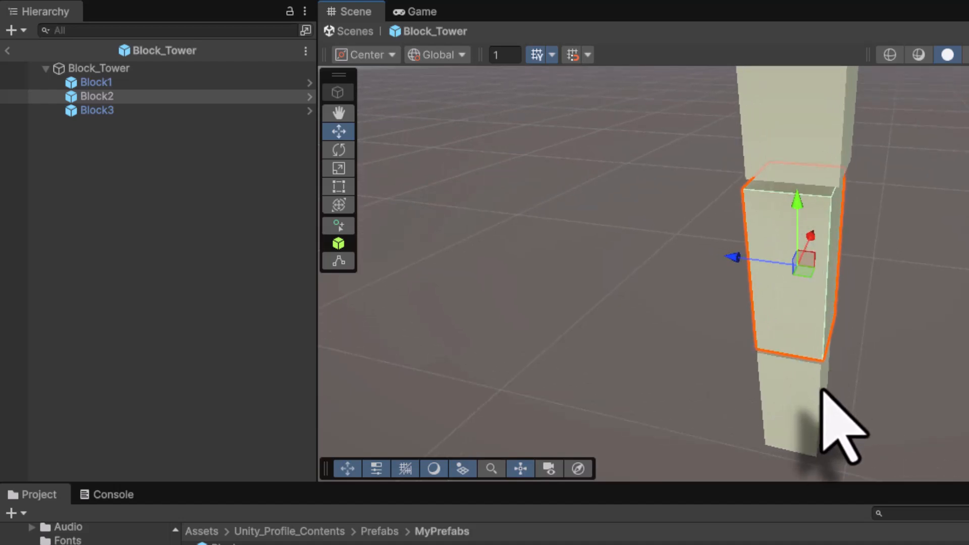
{"action": "middle_click_drag", "start_coordinate": [828, 385], "coordinate": [696, 372]}
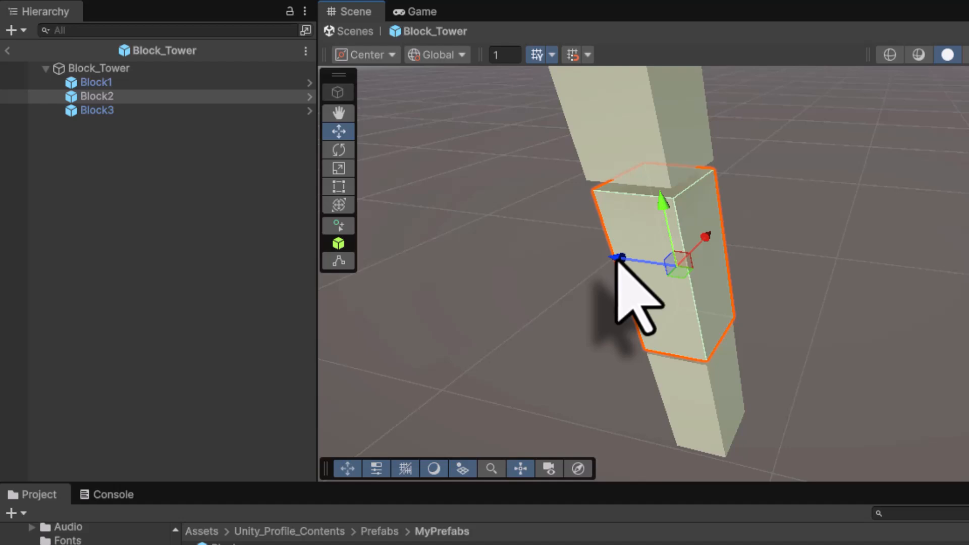
{"action": "left_click_drag", "start_coordinate": [617, 258], "coordinate": [731, 283]}
{"action": "left_click", "coordinate": [668, 152]}
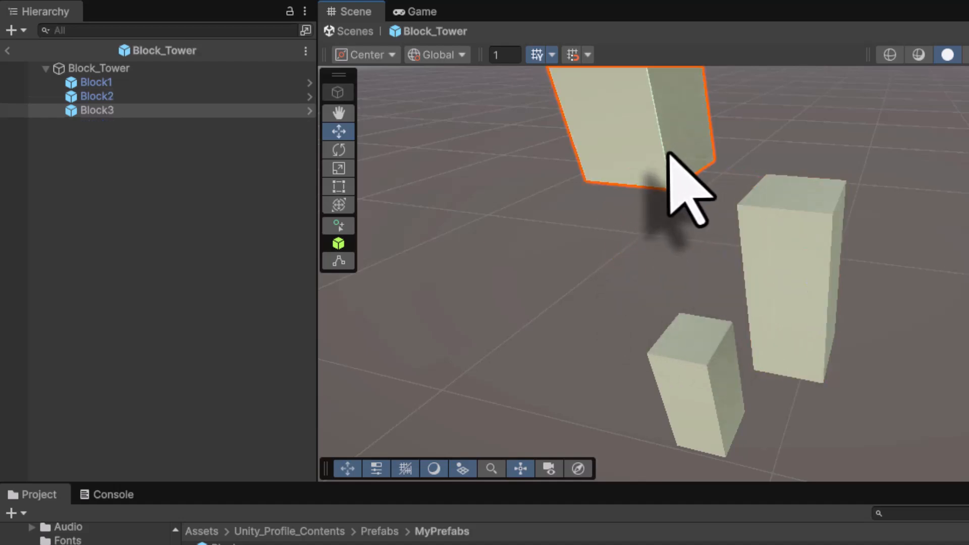
{"action": "scroll", "coordinate": [659, 203], "scroll_direction": "down", "scroll_amount": 3}
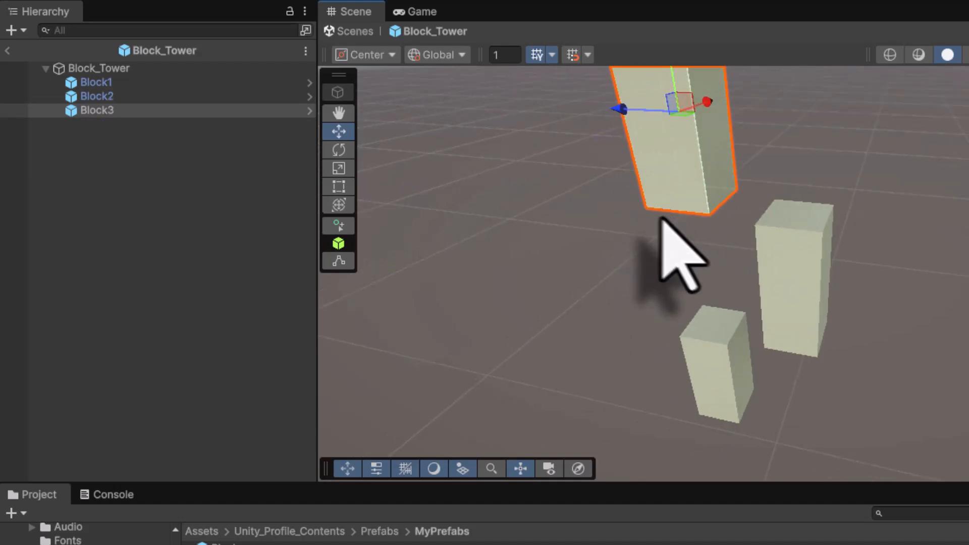
{"action": "left_click_drag", "start_coordinate": [622, 108], "coordinate": [568, 106]}
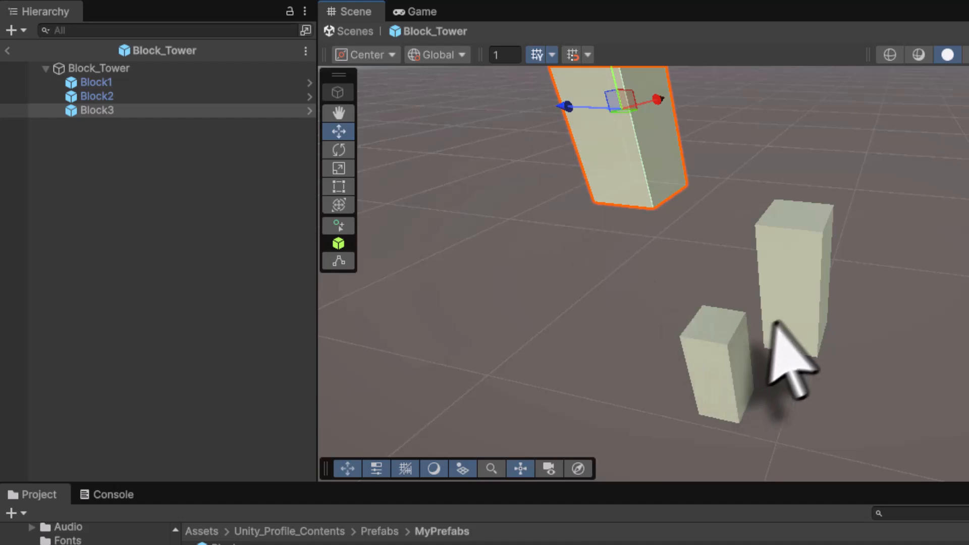
Vertex-snap a bottom corner of Block2 to Block1's matching top corner, and a bottom corner of Block3 to Block2's top corner
{"action": "left_click", "coordinate": [796, 294]}
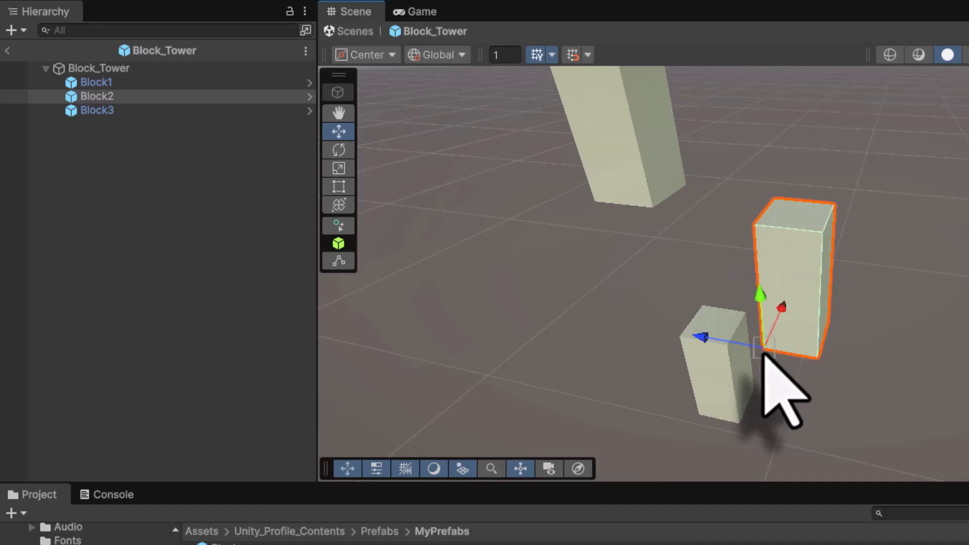
{"action": "left_click_drag", "start_coordinate": [763, 349], "coordinate": [684, 343]}
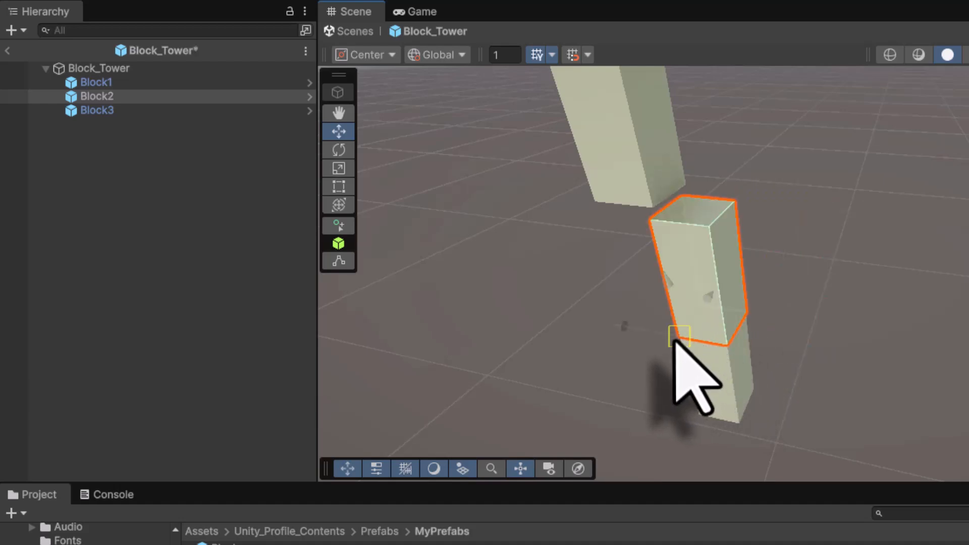
{"action": "left_click_drag", "start_coordinate": [677, 341], "coordinate": [679, 344]}
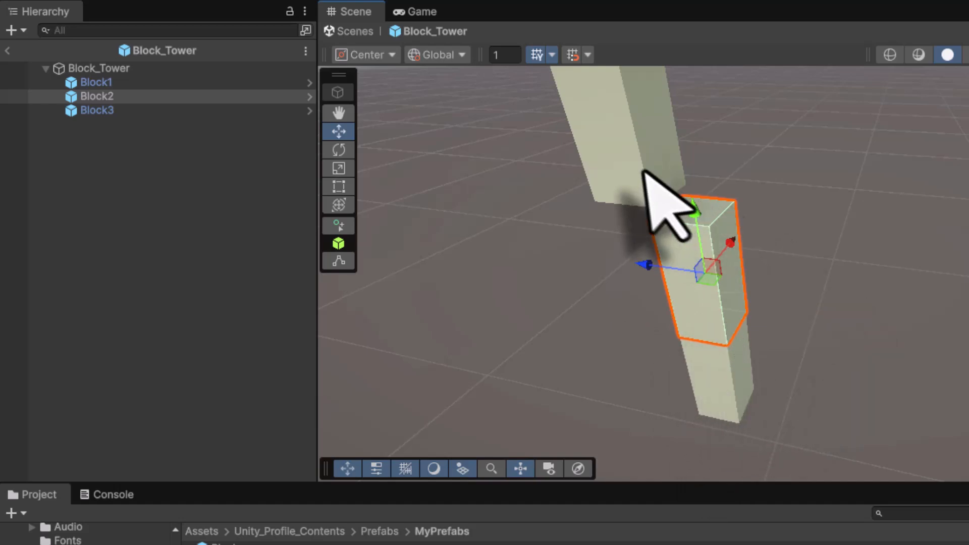
{"action": "left_click", "coordinate": [628, 147]}
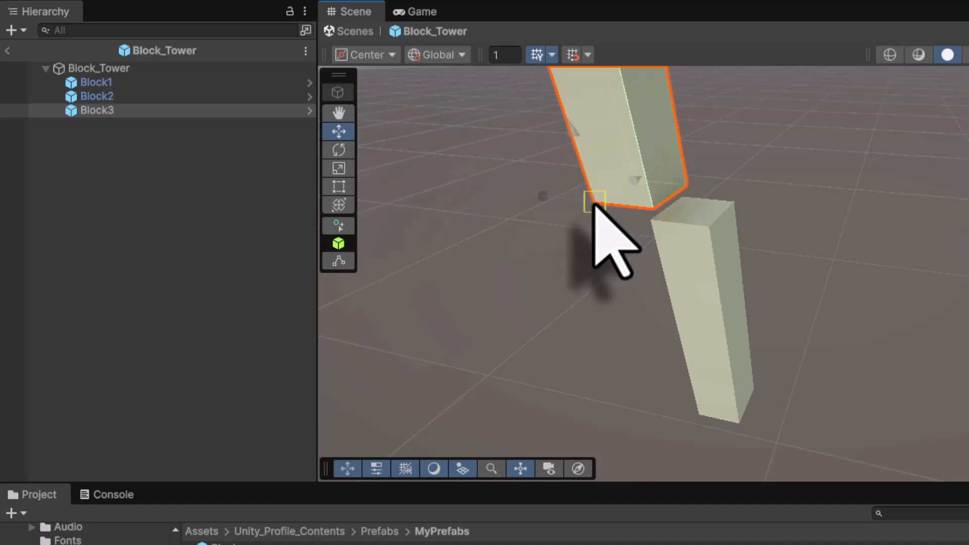
{"action": "left_click_drag", "start_coordinate": [595, 204], "coordinate": [656, 224]}
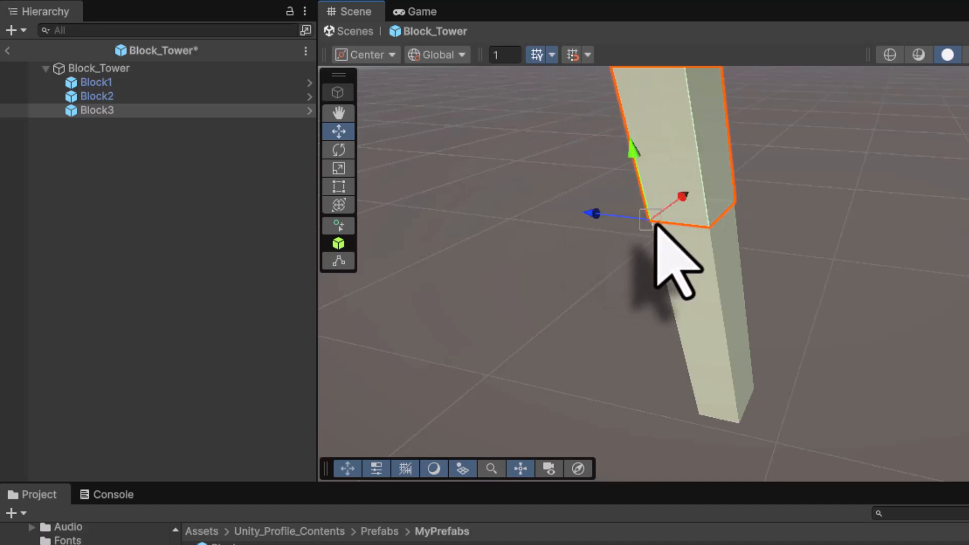
Rotate the middle block, Block2, 45 degrees around the Y axis and deselect it
{"action": "scroll", "coordinate": [619, 273], "scroll_direction": "down", "scroll_amount": 5}
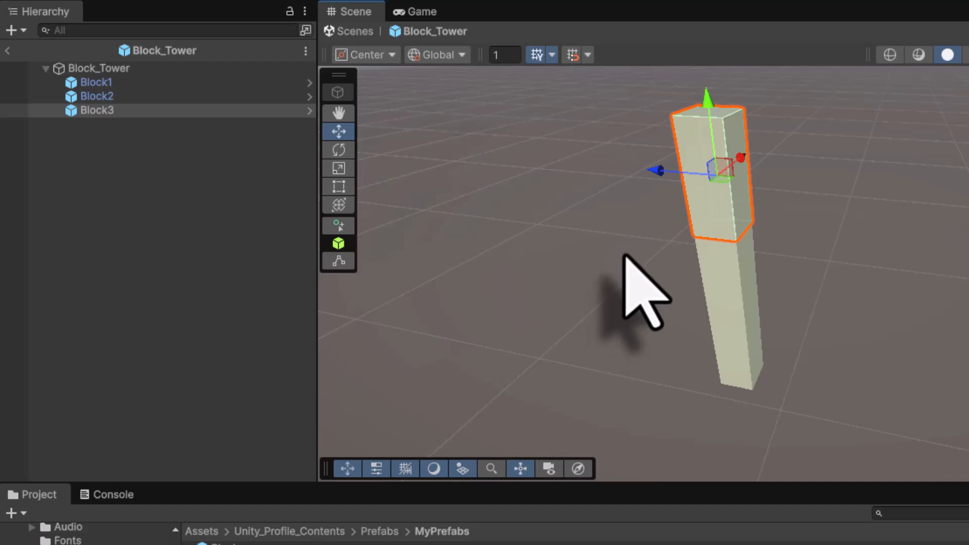
{"action": "left_click", "coordinate": [732, 275]}
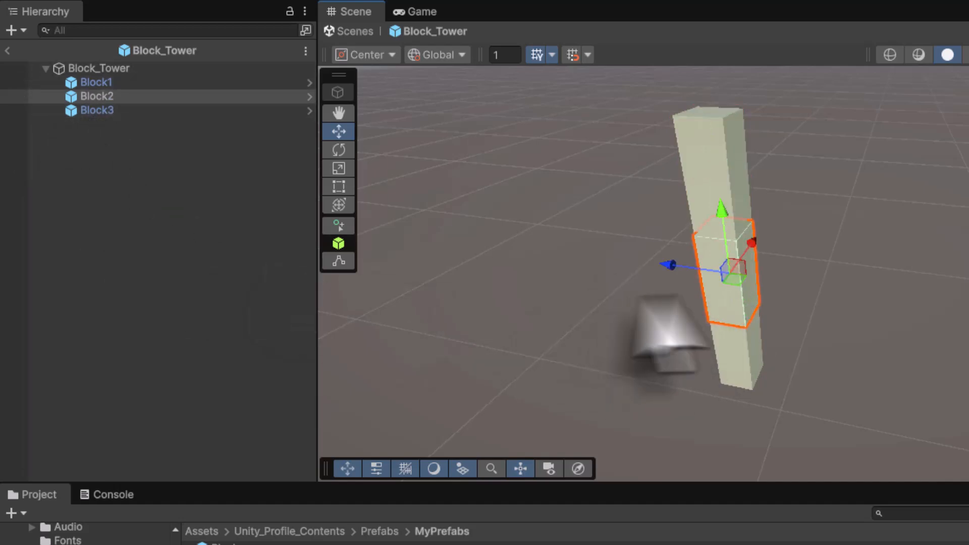
{"action": "key", "text": "e"}
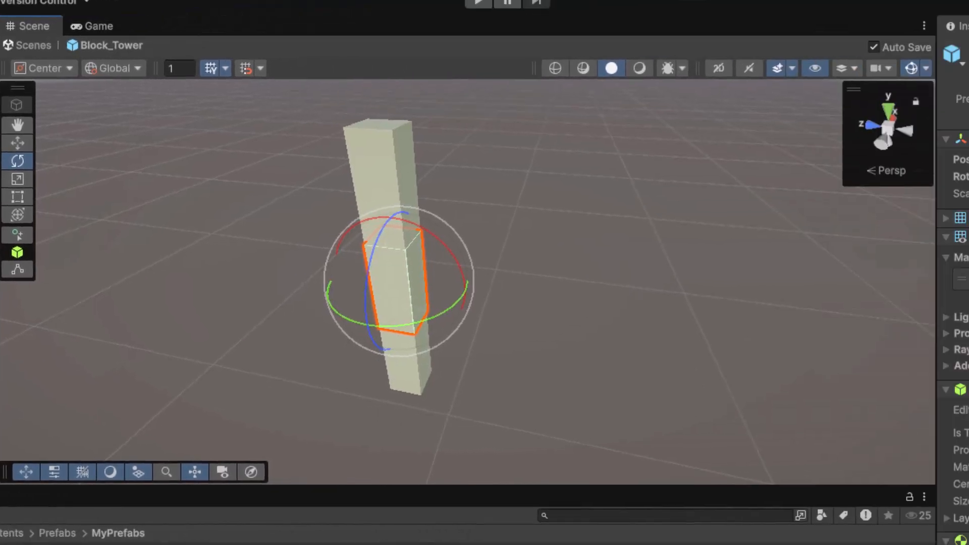
{"action": "left_click", "coordinate": [853, 187]}
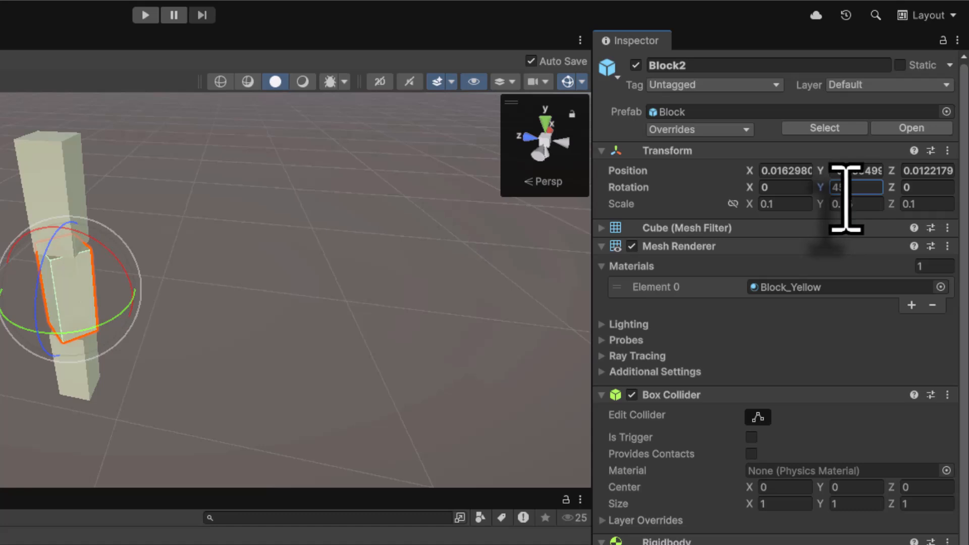
{"action": "type", "text": "45"}
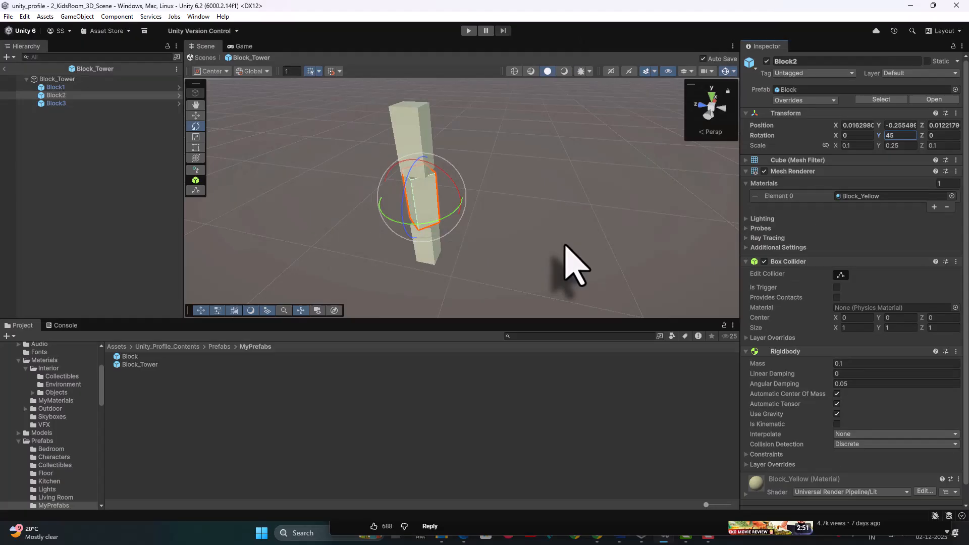
{"action": "left_click", "coordinate": [566, 246]}
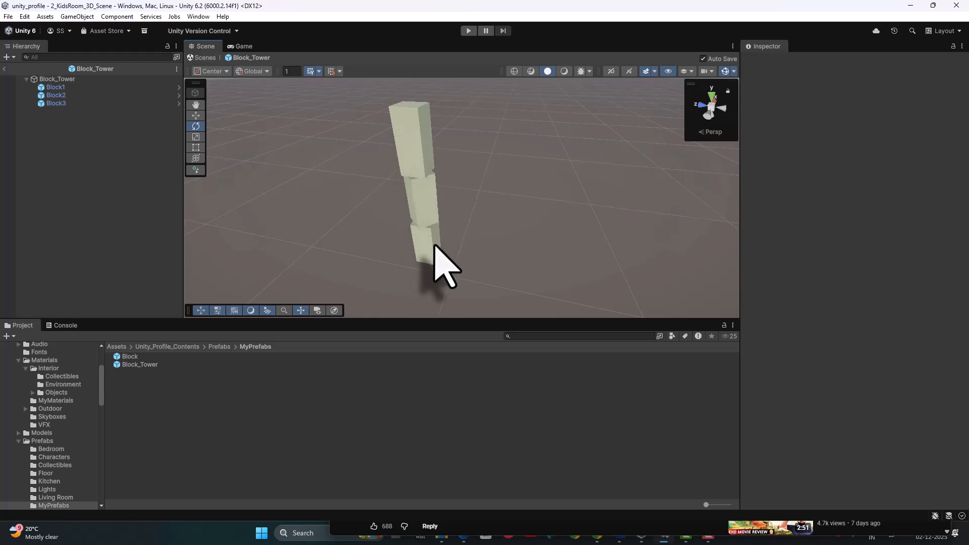
Save the Block_Tower prefab changes and return to 2_KidsRoom_3D_Scene
{"action": "left_click", "coordinate": [7, 17]}
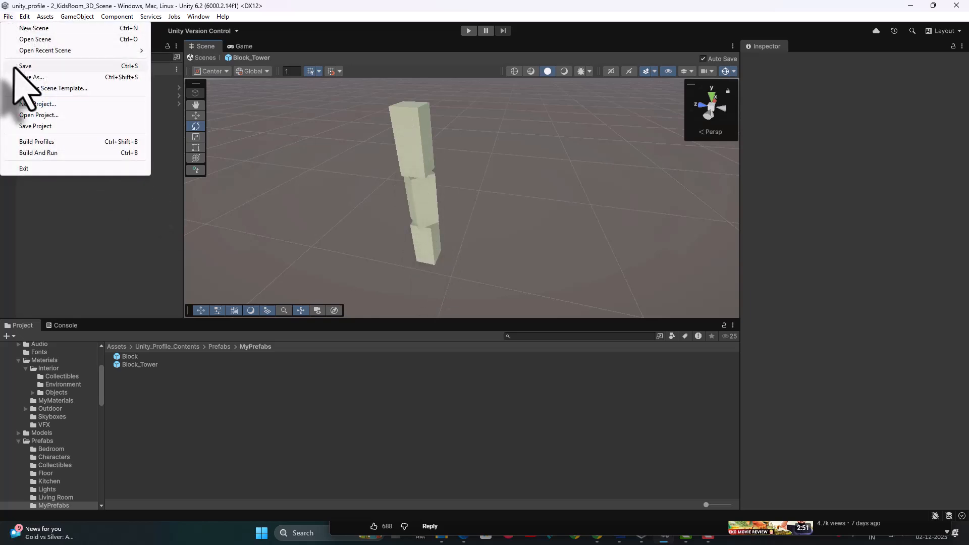
{"action": "left_click", "coordinate": [14, 66]}
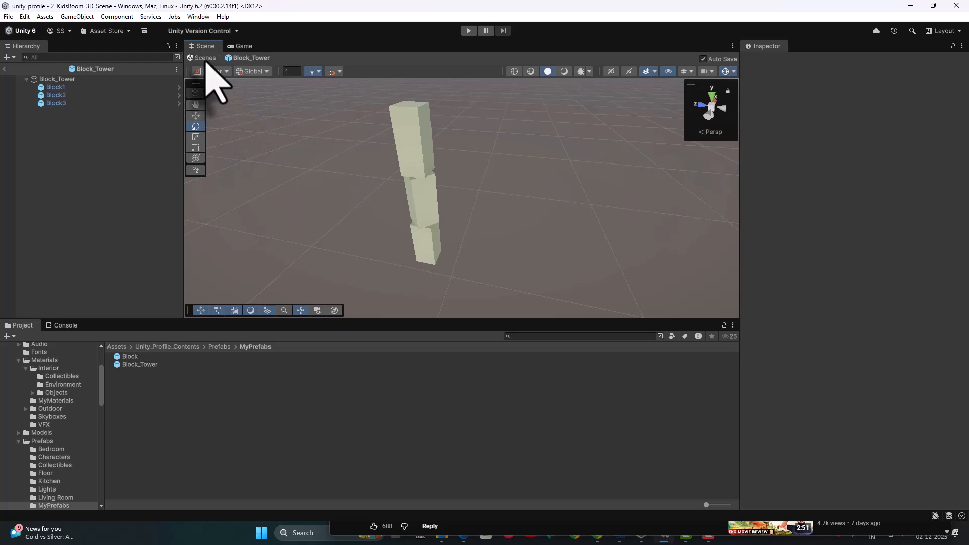
{"action": "left_click", "coordinate": [204, 58]}
Place a Block prefab from MyPrefabs on top of the end tower and set its Z rotation to 90
{"action": "scroll", "coordinate": [424, 176], "scroll_direction": "up", "scroll_amount": 4}
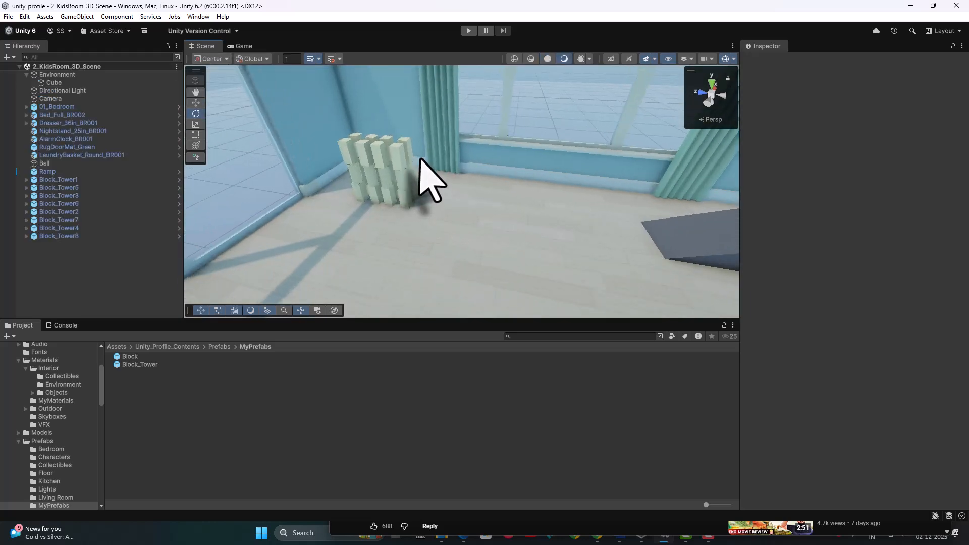
{"action": "scroll", "coordinate": [419, 173], "scroll_direction": "up", "scroll_amount": 1}
{"action": "middle_click_drag", "start_coordinate": [425, 188], "coordinate": [563, 245]}
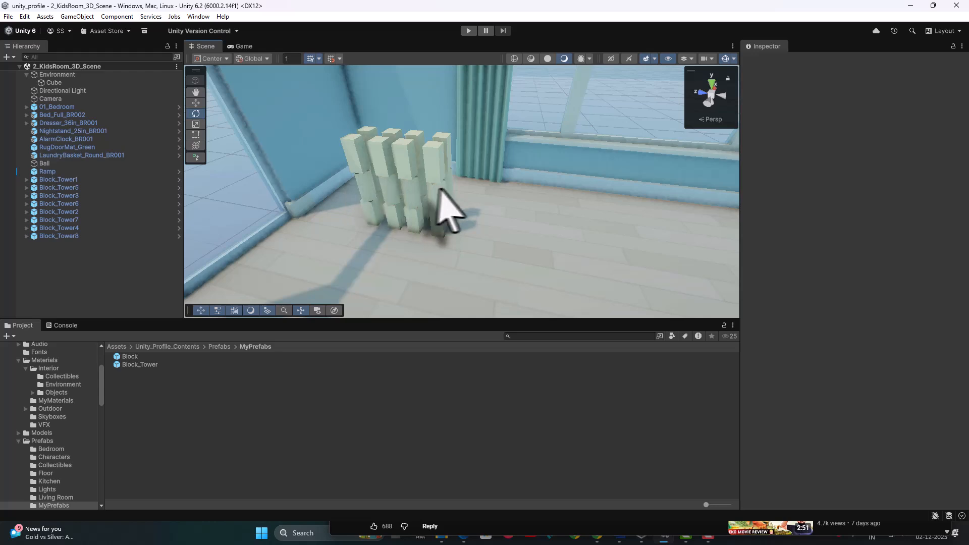
{"action": "right_click_drag", "start_coordinate": [508, 224], "coordinate": [495, 224]}
{"action": "scroll", "coordinate": [496, 223], "scroll_direction": "up", "scroll_amount": 1}
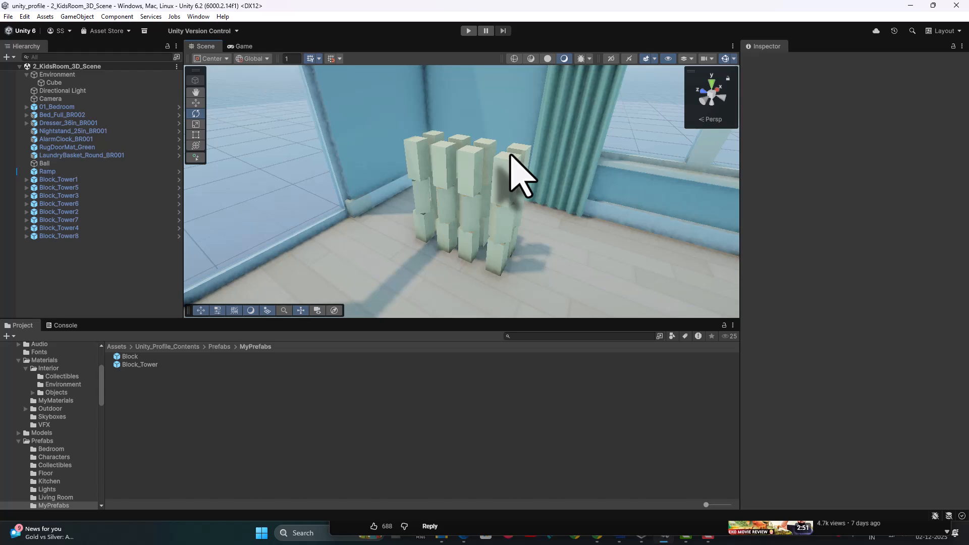
{"action": "left_click", "coordinate": [130, 357]}
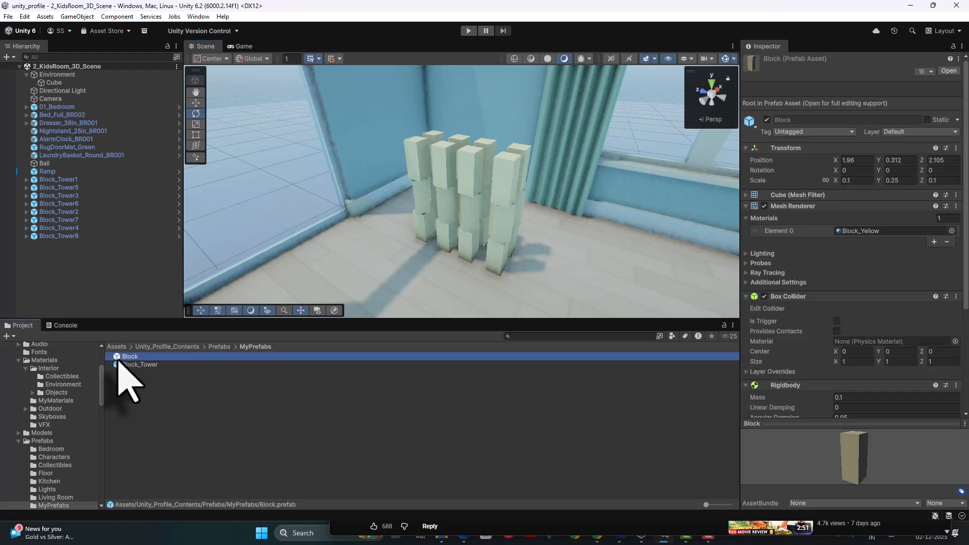
{"action": "left_click_drag", "start_coordinate": [120, 359], "coordinate": [514, 151]}
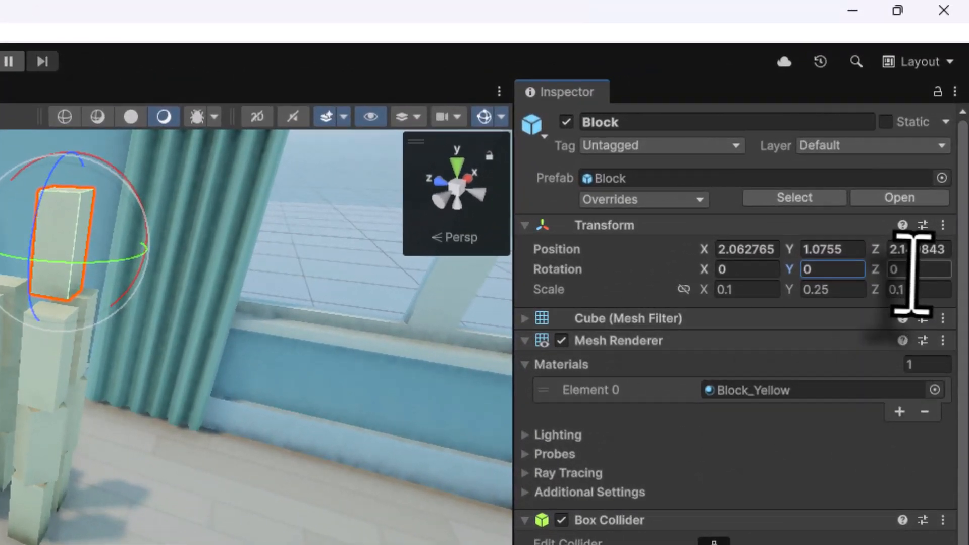
{"action": "key", "text": "Tab"}
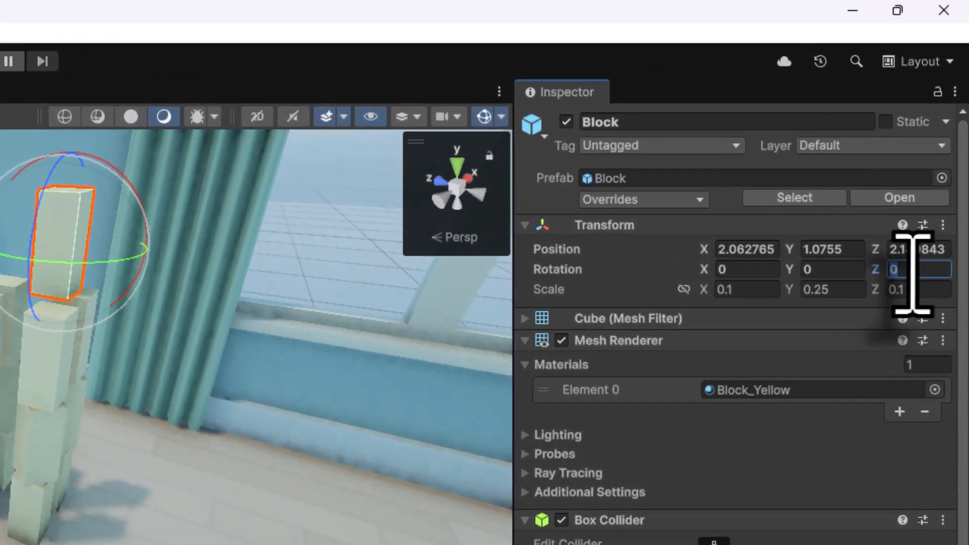
{"action": "type", "text": "90"}
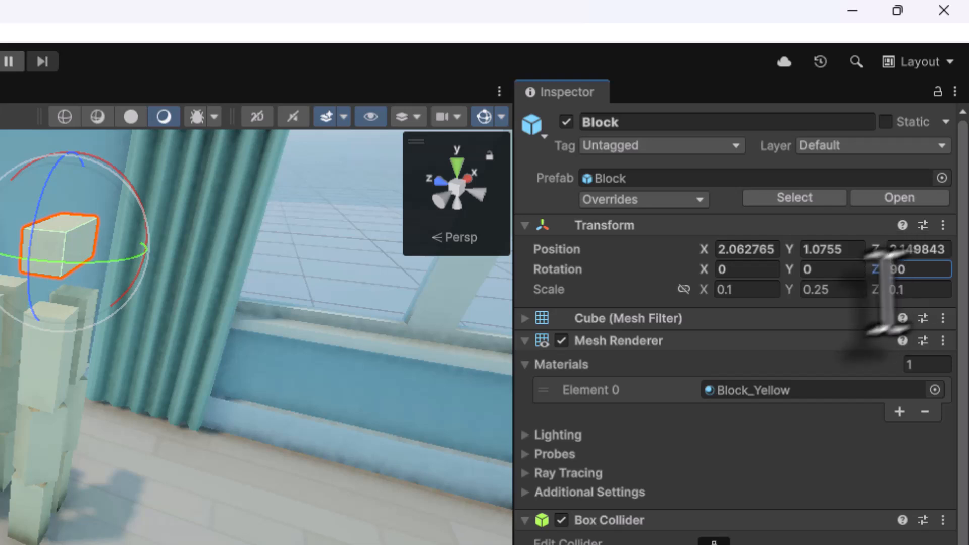
In the front view, move the horizontal block down towards the tower pair, to about X 2.01 and Y 1.02
{"action": "right_click", "coordinate": [452, 203]}
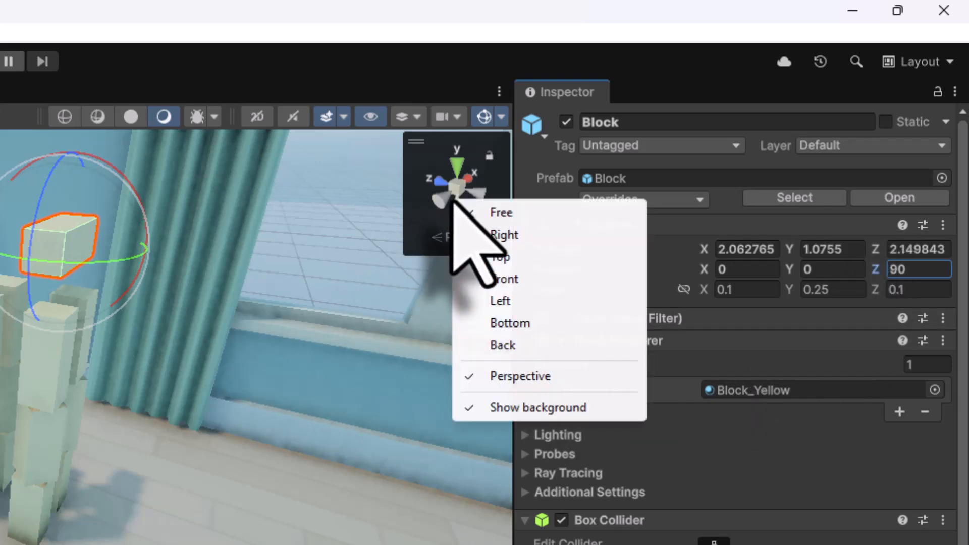
{"action": "left_click", "coordinate": [487, 276]}
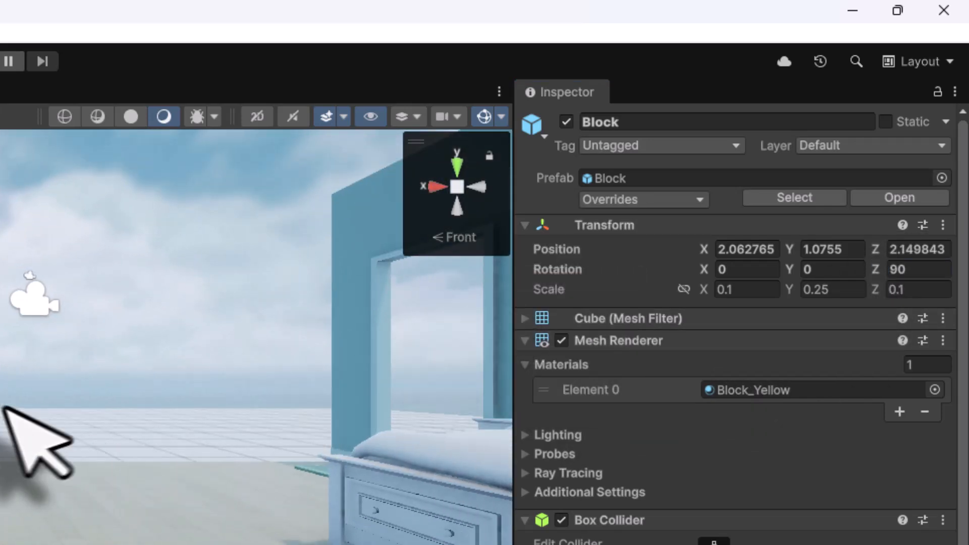
{"action": "key", "text": "f"}
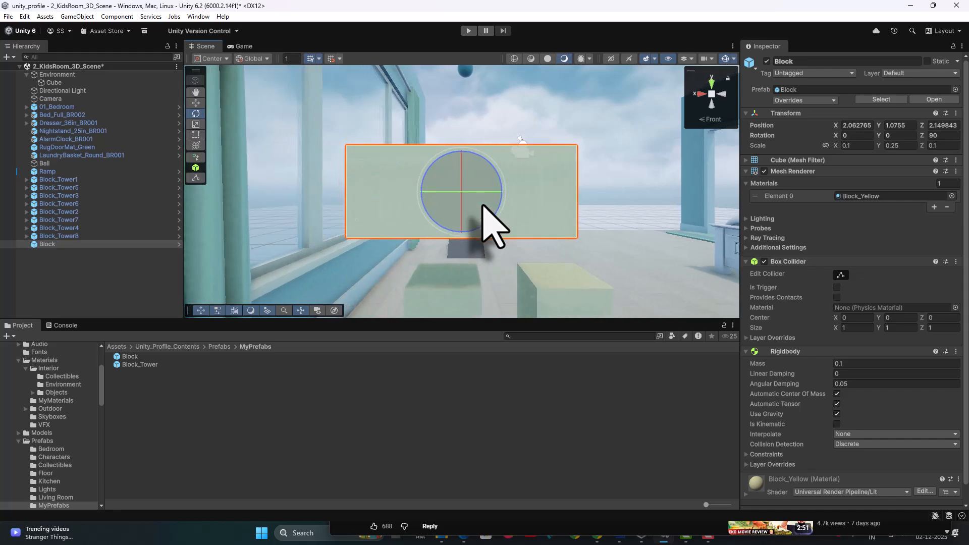
{"action": "key", "text": "w"}
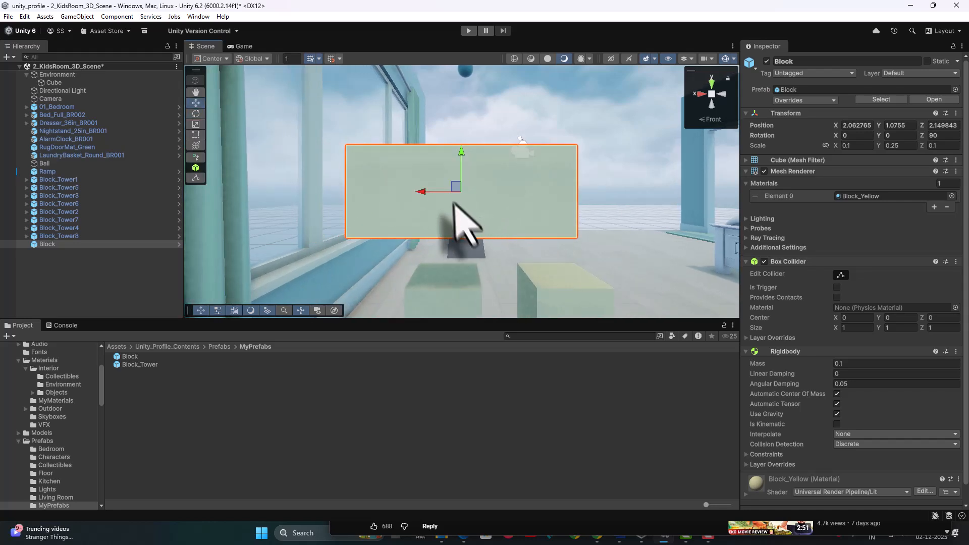
{"action": "left_click_drag", "start_coordinate": [454, 187], "coordinate": [495, 225]}
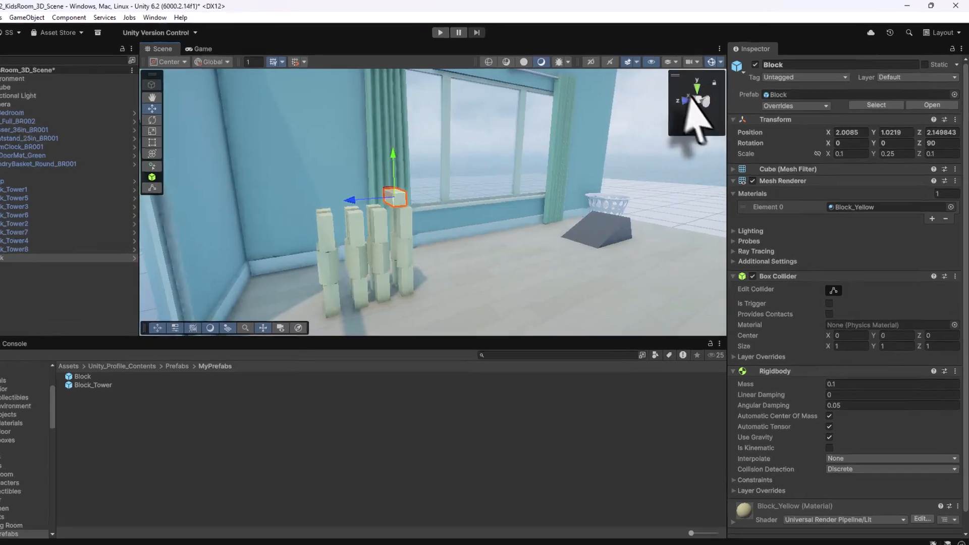
In an orthographic left view, vertex-snap the horizontal block's bottom corner to the top corner of the end tower
{"action": "right_click", "coordinate": [710, 95]}
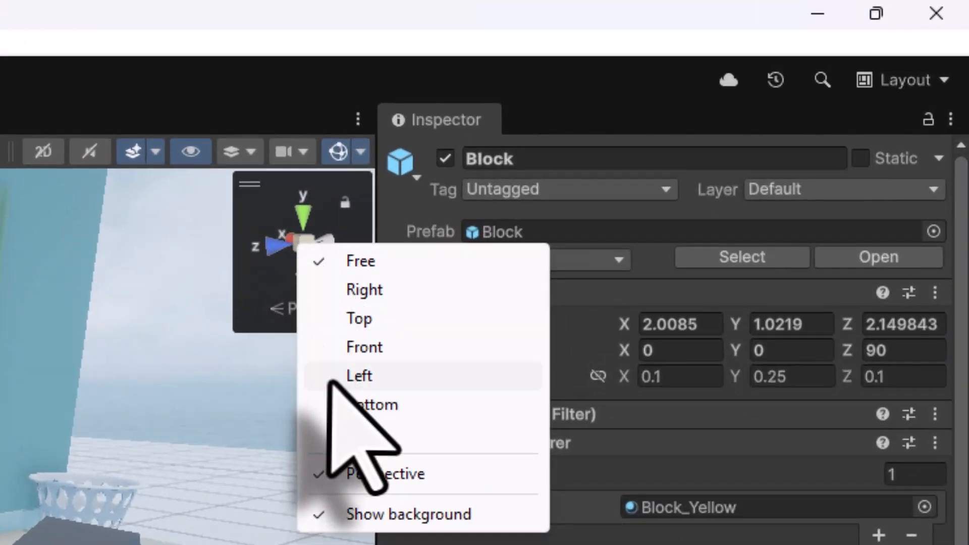
{"action": "left_click", "coordinate": [330, 380]}
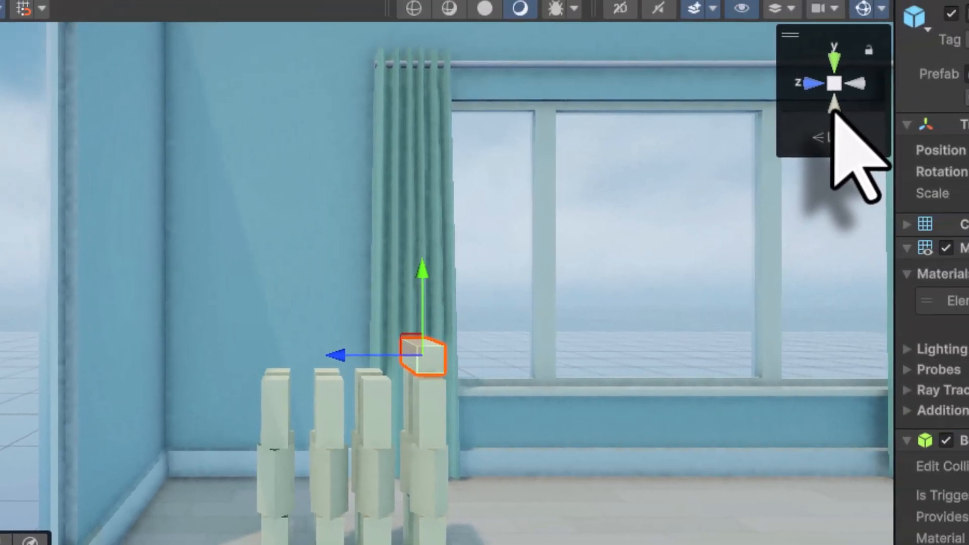
{"action": "right_click", "coordinate": [833, 112]}
{"action": "left_click", "coordinate": [889, 297]}
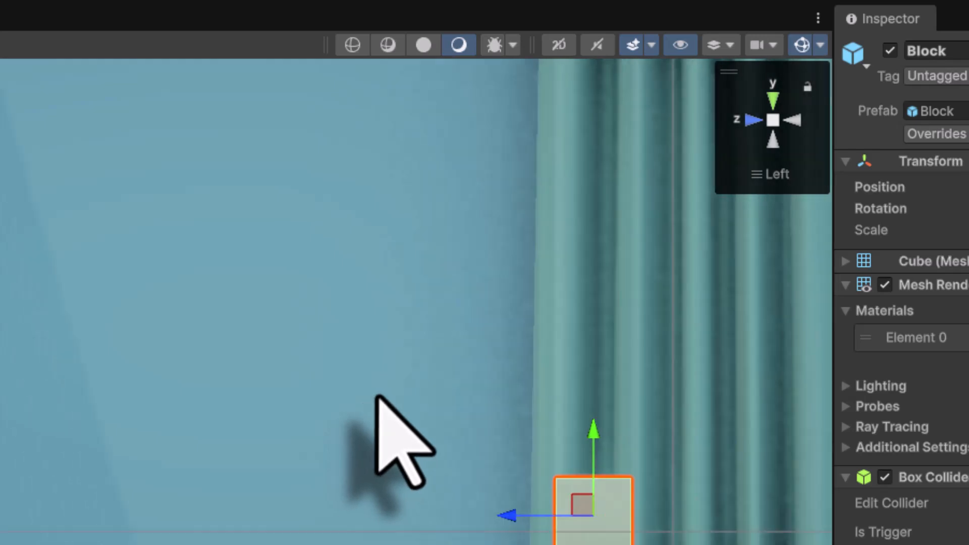
{"action": "middle_click_drag", "start_coordinate": [380, 396], "coordinate": [283, 222]}
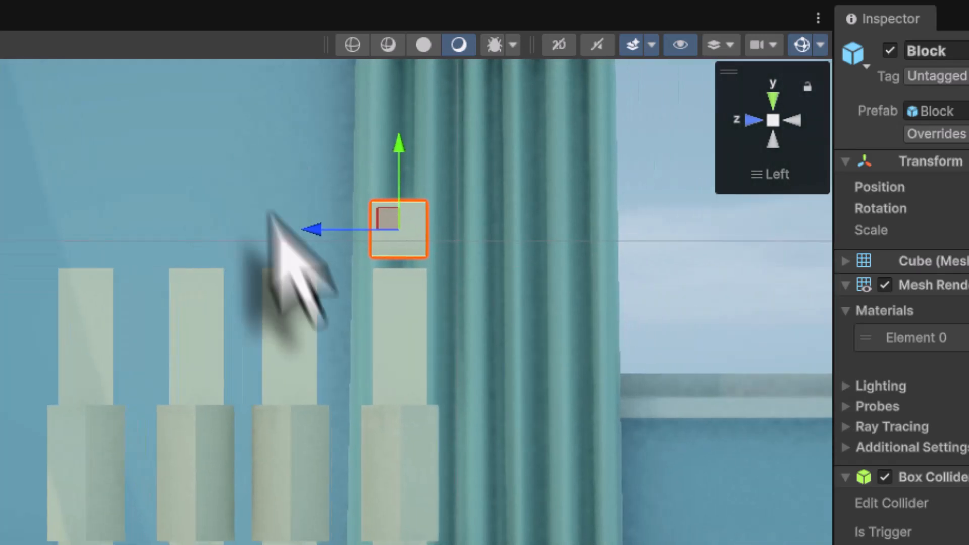
{"action": "scroll", "coordinate": [302, 278], "scroll_direction": "down", "scroll_amount": 1}
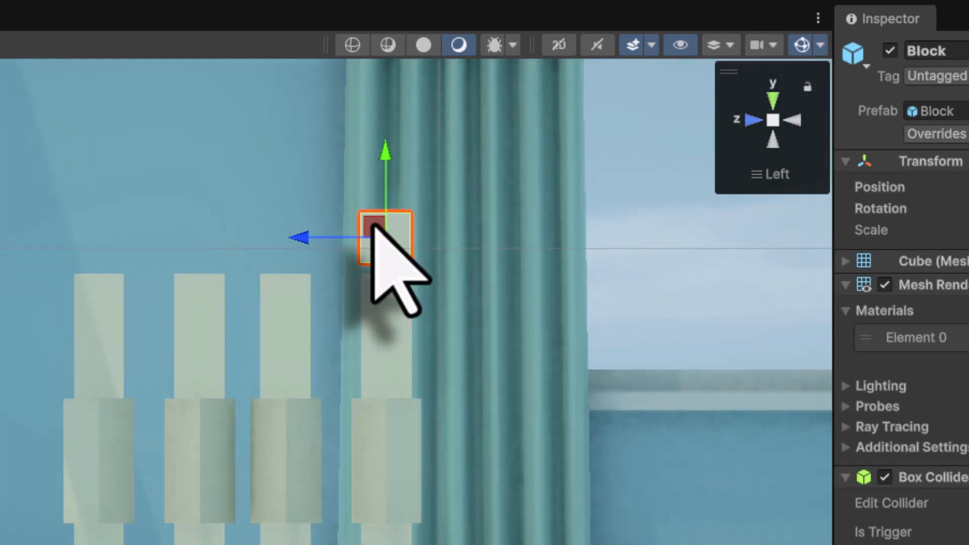
{"action": "key", "text": "v"}
{"action": "left_click_drag", "start_coordinate": [358, 260], "coordinate": [359, 272]}
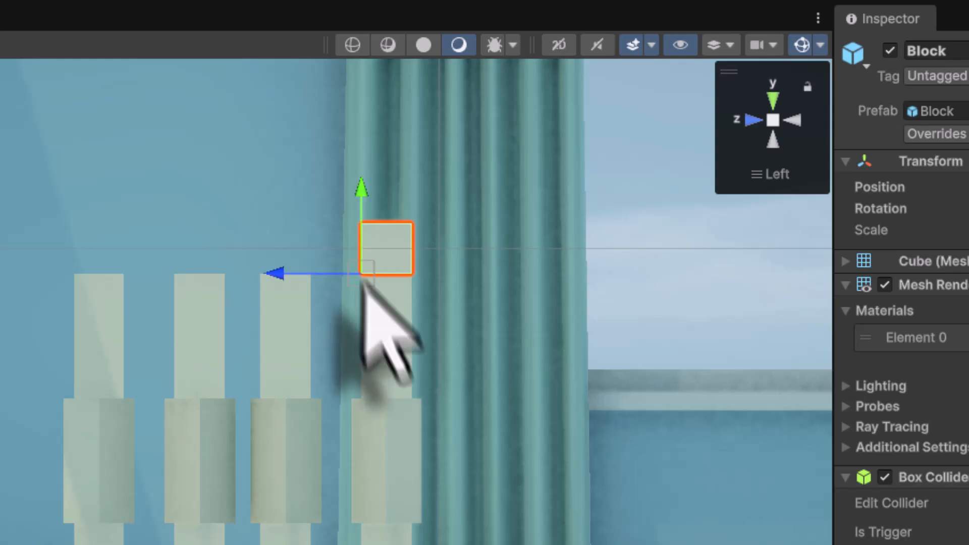
In the back view, centre the horizontal block across the two end towers at X 2.004
{"action": "left_click", "coordinate": [614, 300]}
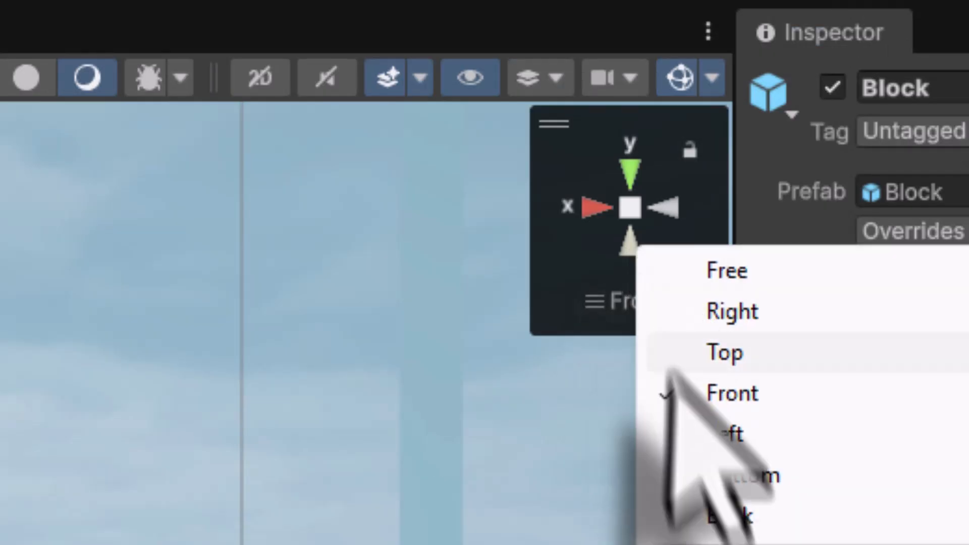
{"action": "left_click", "coordinate": [708, 517]}
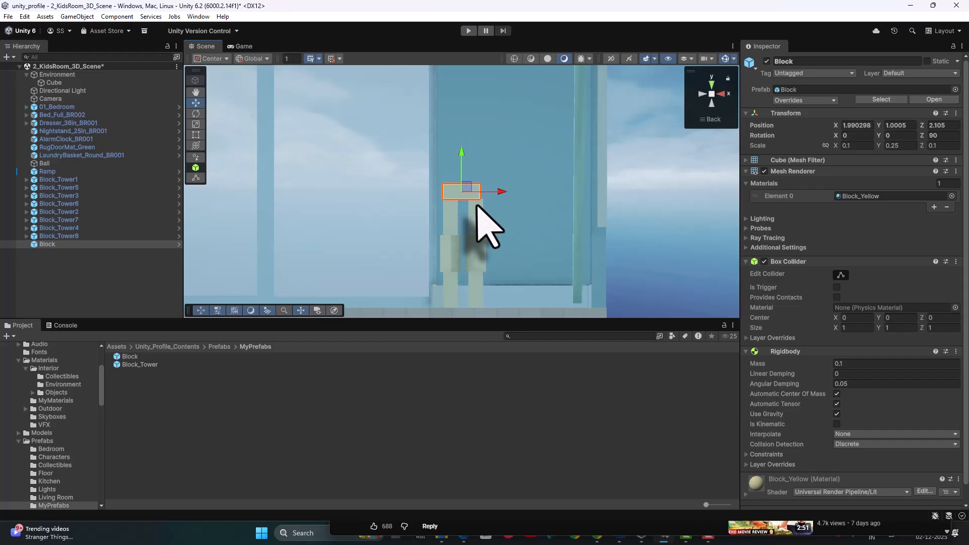
{"action": "scroll", "coordinate": [482, 205], "scroll_direction": "up", "scroll_amount": 3}
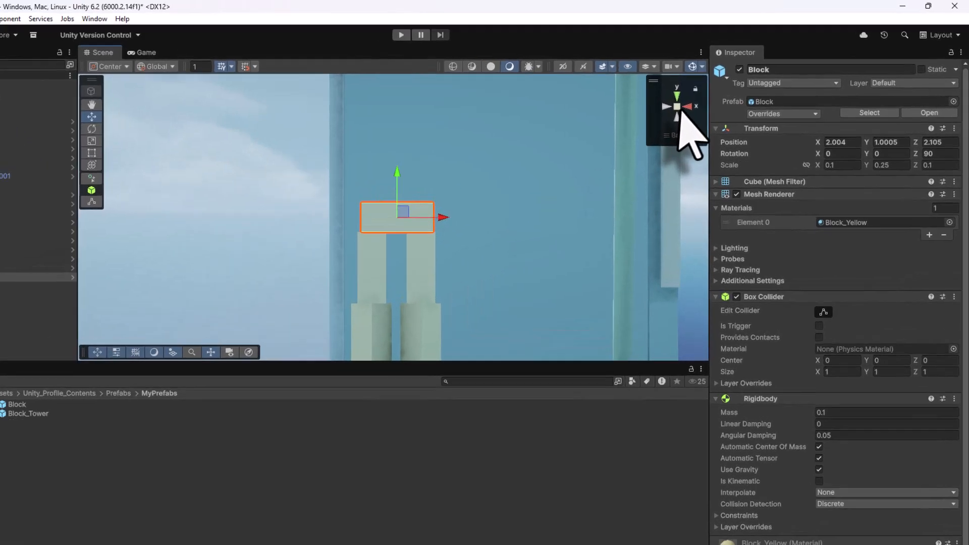
Duplicate the horizontal block and, in the top view, move the copy along Z onto the neighbouring tower pair
{"action": "right_click", "coordinate": [715, 95]}
{"action": "left_click", "coordinate": [456, 279]}
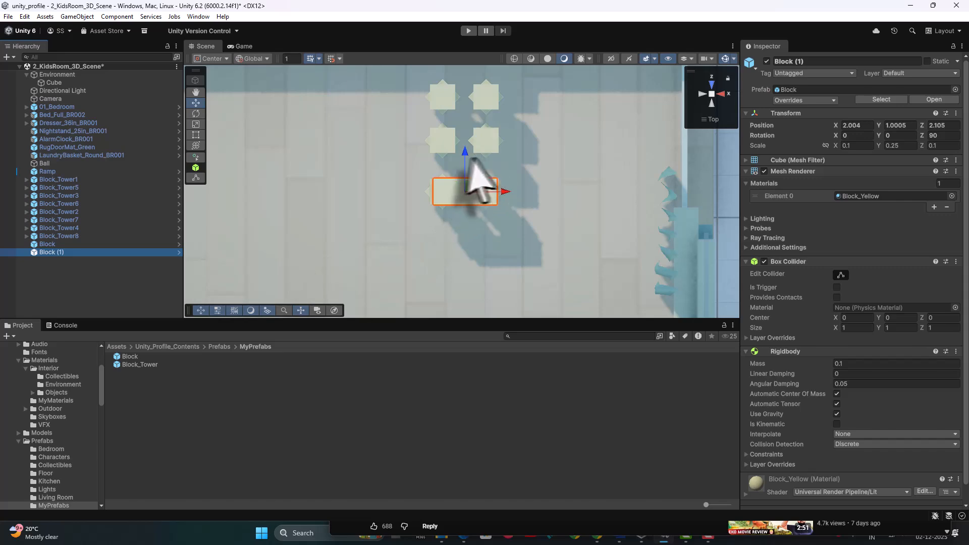
{"action": "left_click_drag", "start_coordinate": [464, 137], "coordinate": [465, 103]}
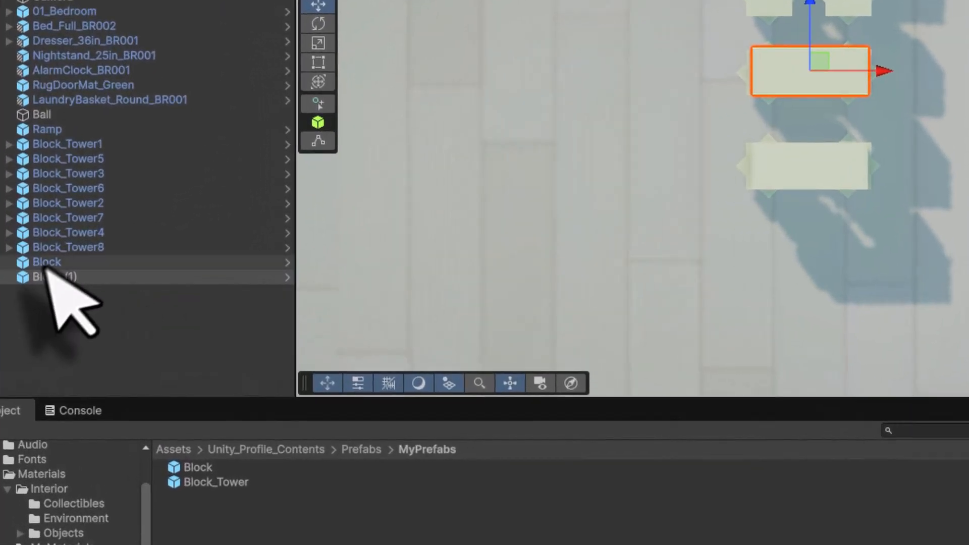
Duplicate Block and Block (1) together and move the copies along Z onto the remaining two tower pairs
{"action": "left_click", "coordinate": [48, 245]}
{"action": "left_click", "coordinate": [50, 278], "text": "shift"}
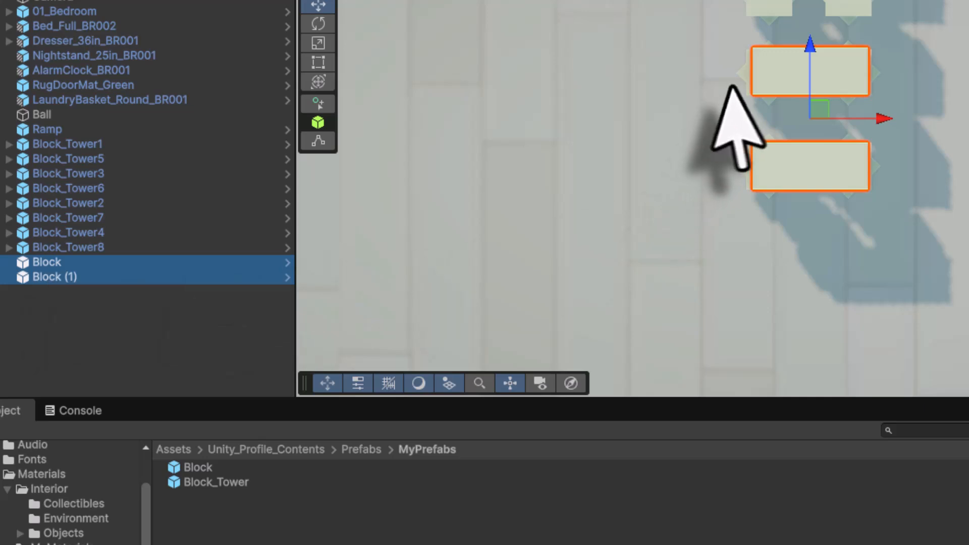
{"action": "middle_click_drag", "start_coordinate": [714, 81], "coordinate": [683, 212]}
{"action": "left_click", "coordinate": [54, 277]}
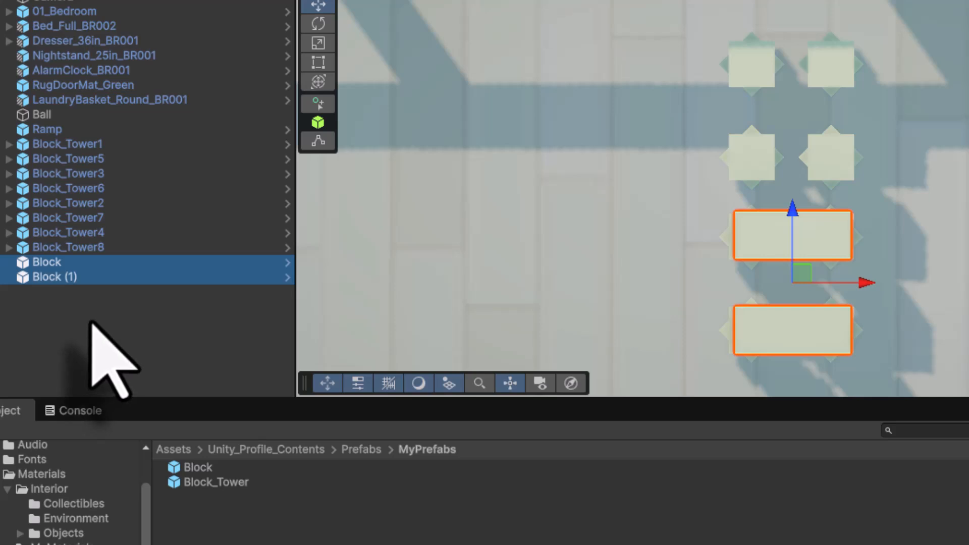
{"action": "key", "text": "ctrl+d"}
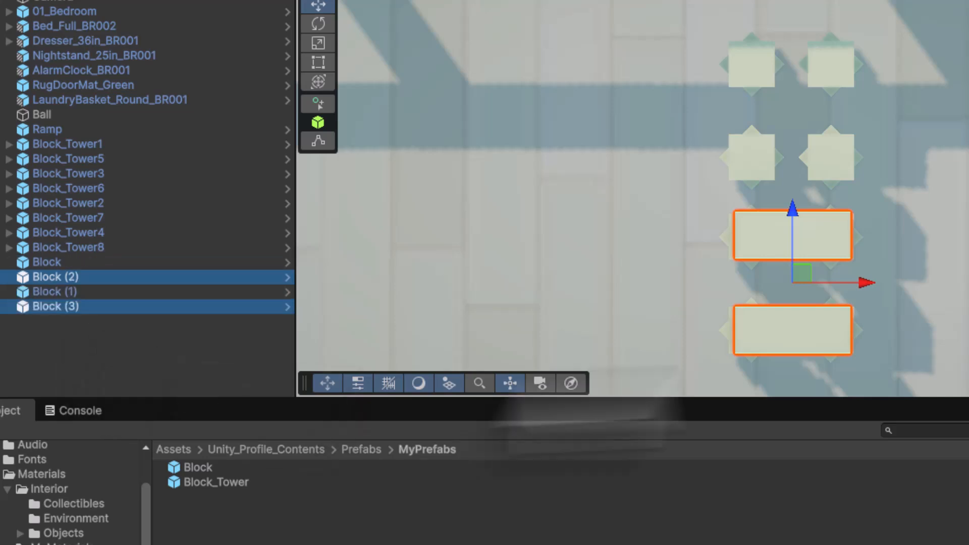
{"action": "left_click_drag", "start_coordinate": [793, 208], "coordinate": [811, 45]}
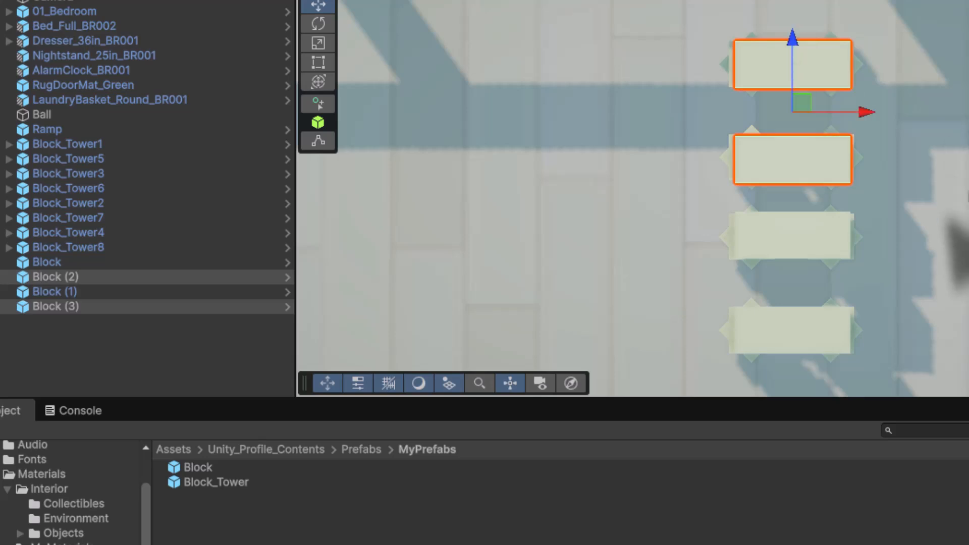
Orbit from the top view to an angled view of the block towers and switch the scene projection to Perspective
{"action": "left_click_drag", "start_coordinate": [942, 264], "coordinate": [959, 187], "text": "alt"}
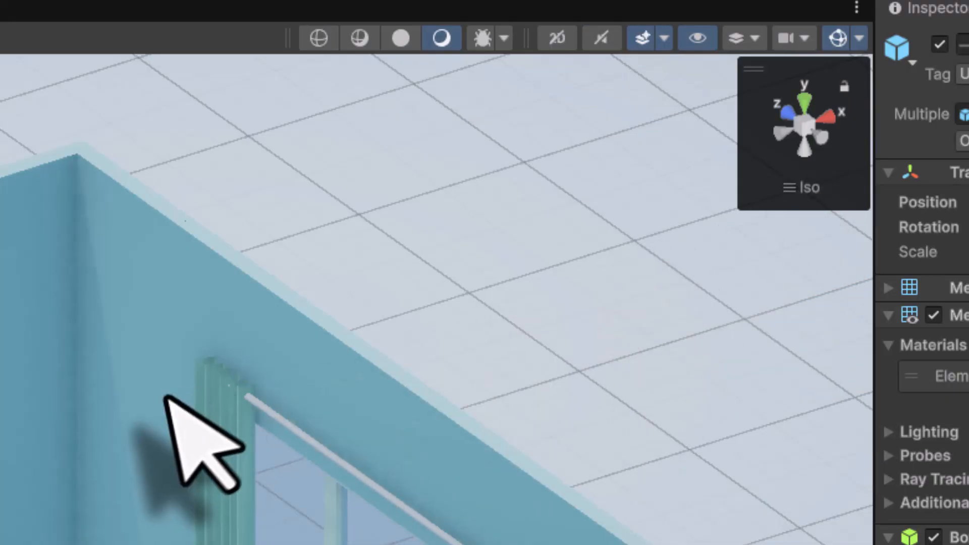
{"action": "left_click_drag", "start_coordinate": [173, 363], "coordinate": [108, 409], "text": "alt"}
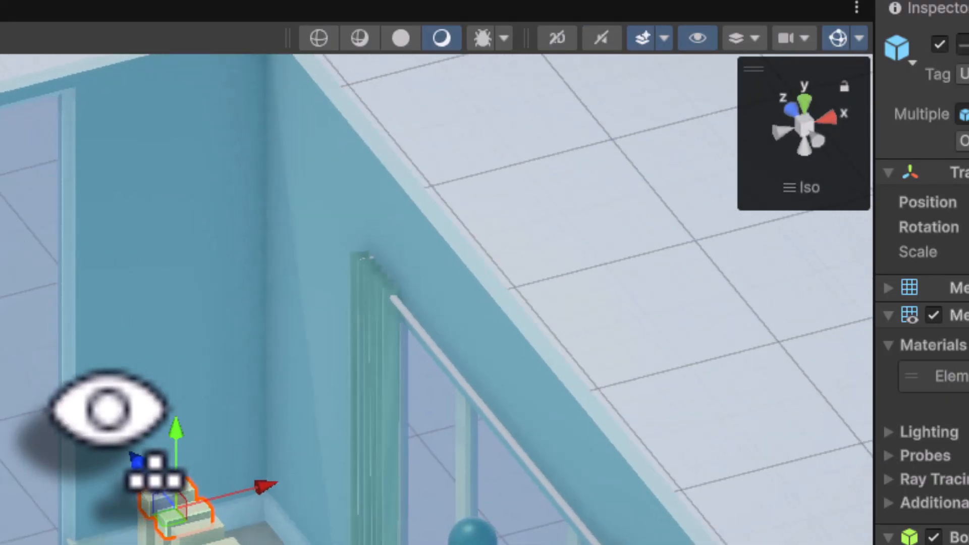
{"action": "key", "text": "a"}
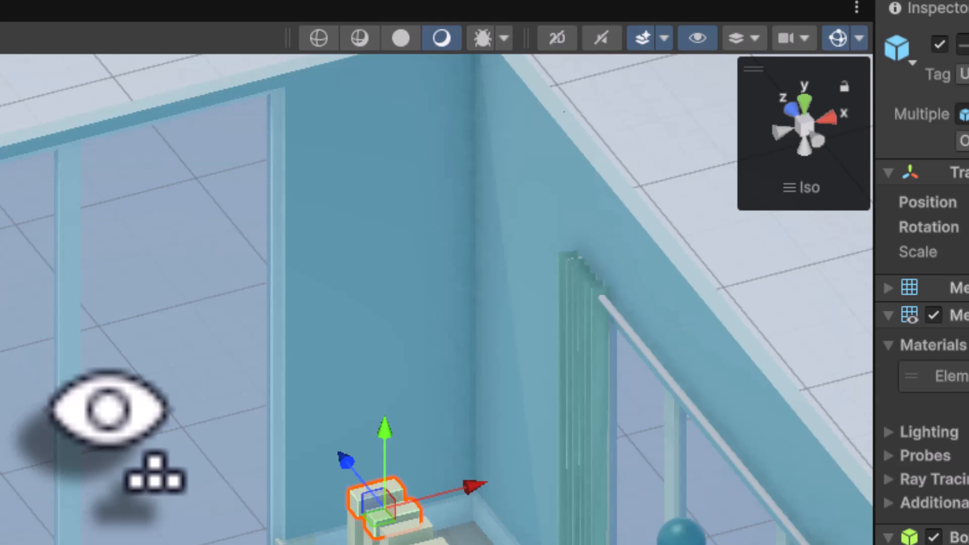
{"action": "right_click_drag", "start_coordinate": [108, 409], "coordinate": [180, 400]}
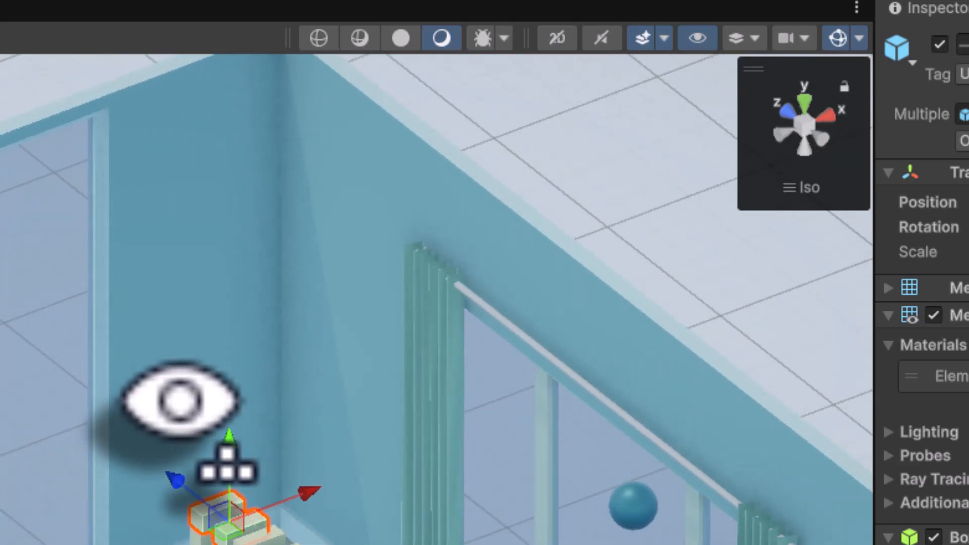
{"action": "right_click", "coordinate": [805, 129]}
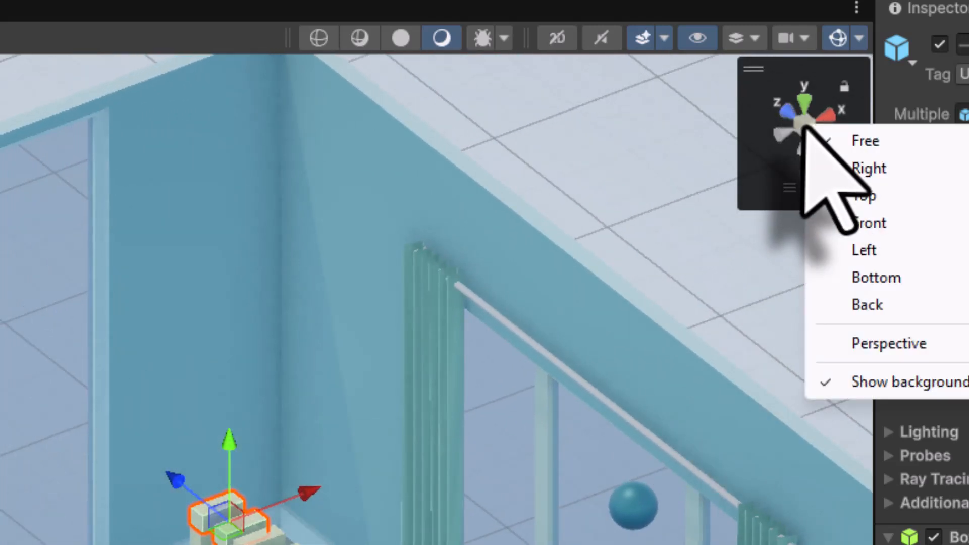
{"action": "left_click", "coordinate": [854, 343]}
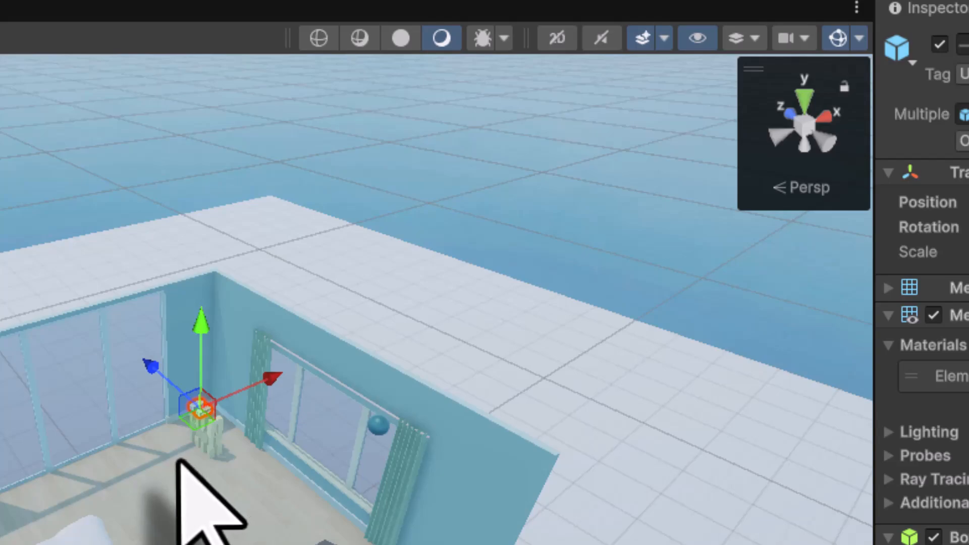
Rename the horizontal block Block as topblock1 and Block (1) as topblock2
{"action": "left_click", "coordinate": [125, 306]}
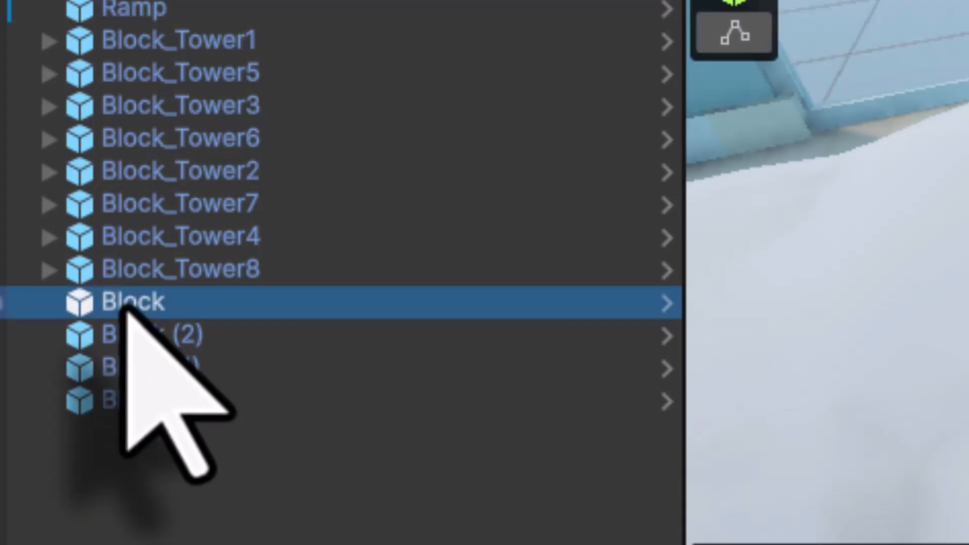
{"action": "left_click", "coordinate": [124, 305]}
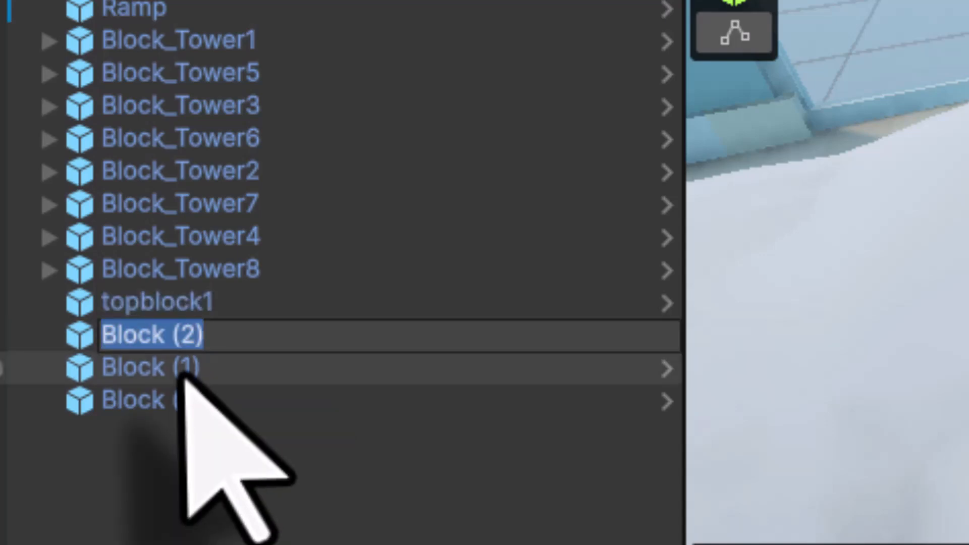
{"action": "left_click", "coordinate": [185, 377]}
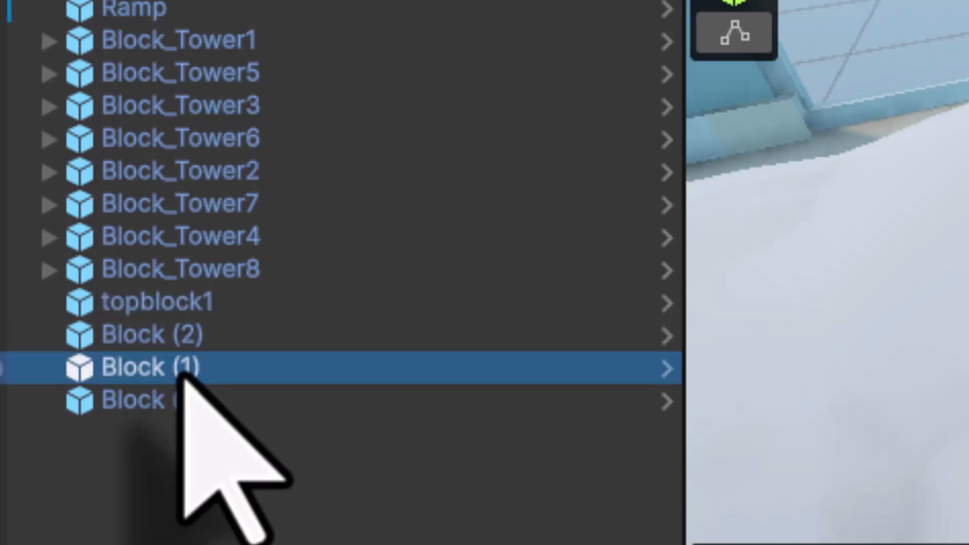
{"action": "left_click", "coordinate": [183, 375]}
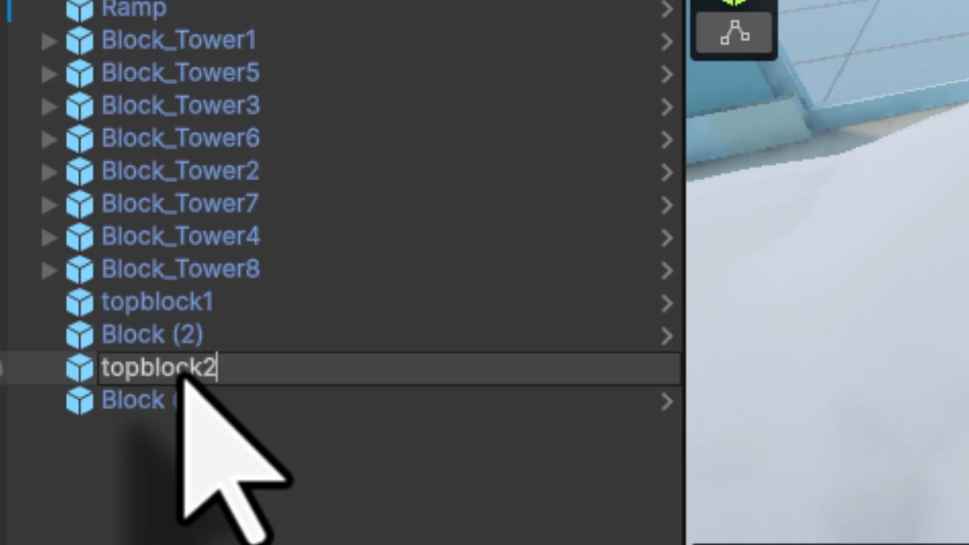
{"action": "key", "text": "Return"}
Rename Block (2) as Topblock3 and Block (3) as Topblock4, and save the scene
{"action": "left_click", "coordinate": [179, 334]}
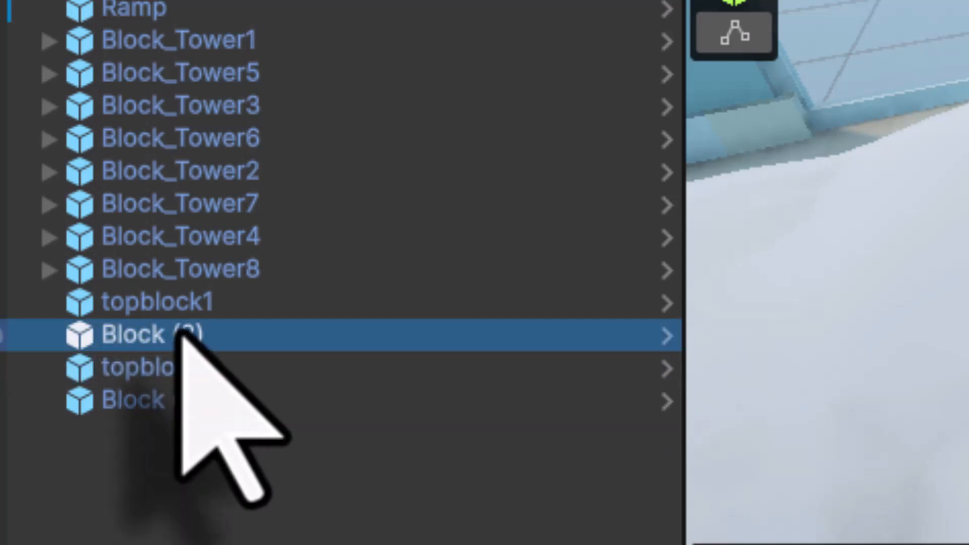
{"action": "left_click", "coordinate": [181, 335]}
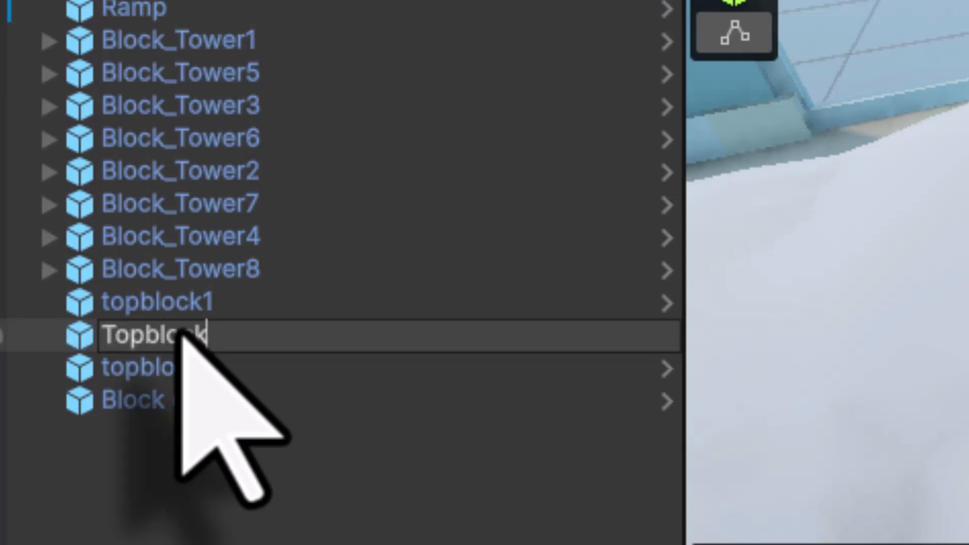
{"action": "left_click", "coordinate": [151, 400]}
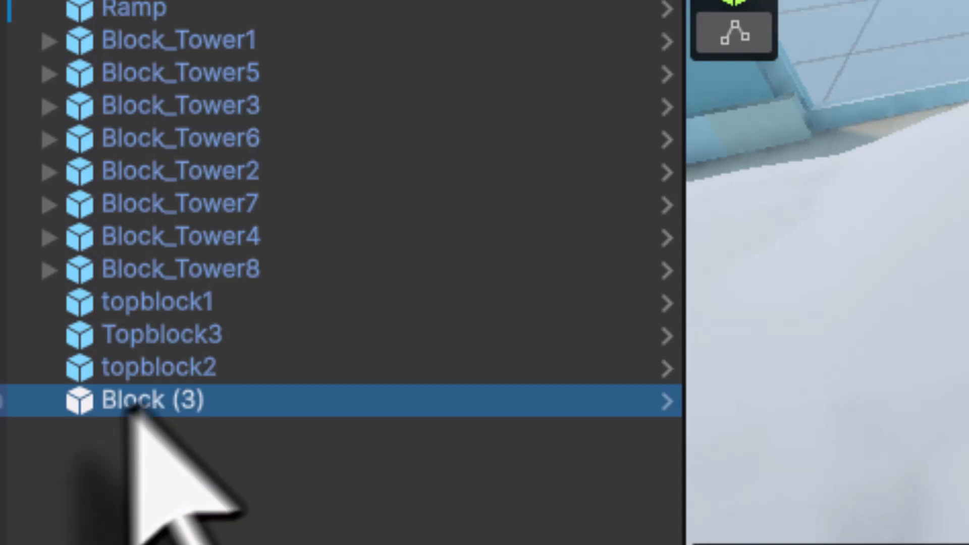
{"action": "left_click", "coordinate": [226, 402]}
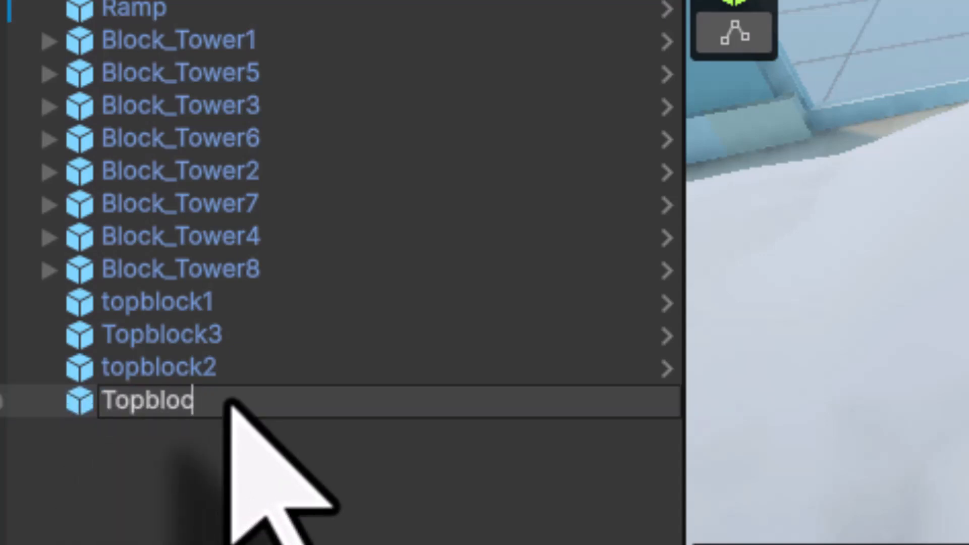
{"action": "type", "text": "Topblock4"}
{"action": "key", "text": "Return"}
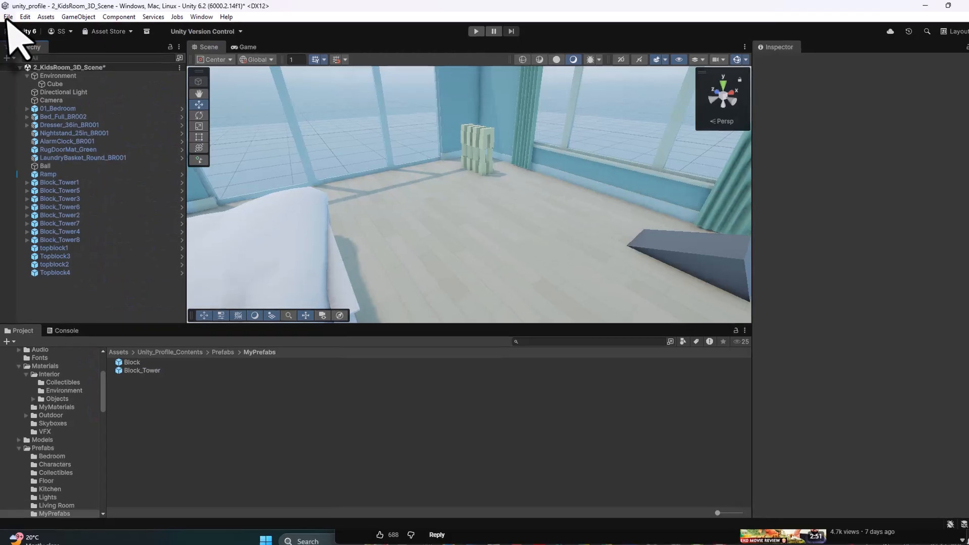
{"action": "left_click", "coordinate": [10, 20]}
{"action": "left_click", "coordinate": [70, 188]}
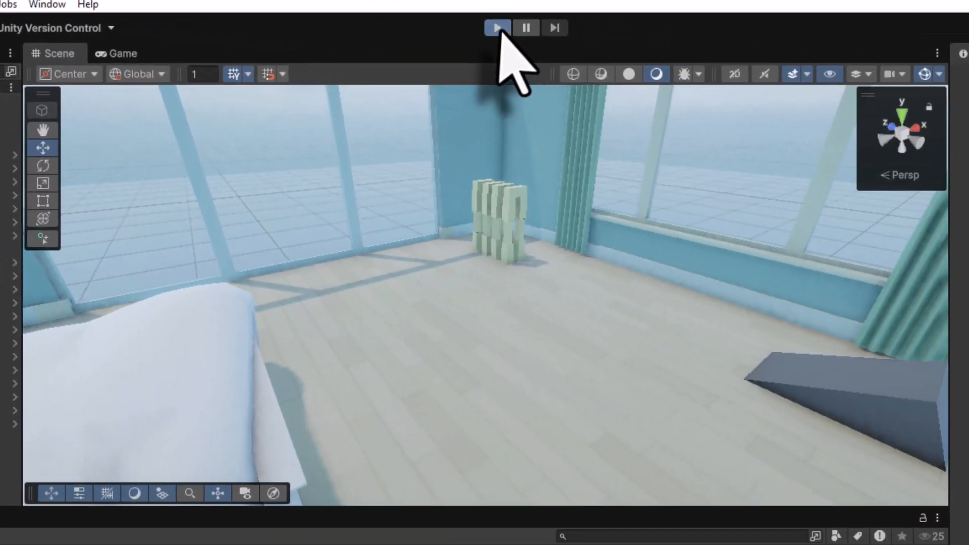
Play-test the ball's collision with the bridged towers, examine the blocks up close in the Scene view, and stop the simulation
{"action": "left_click", "coordinate": [498, 28]}
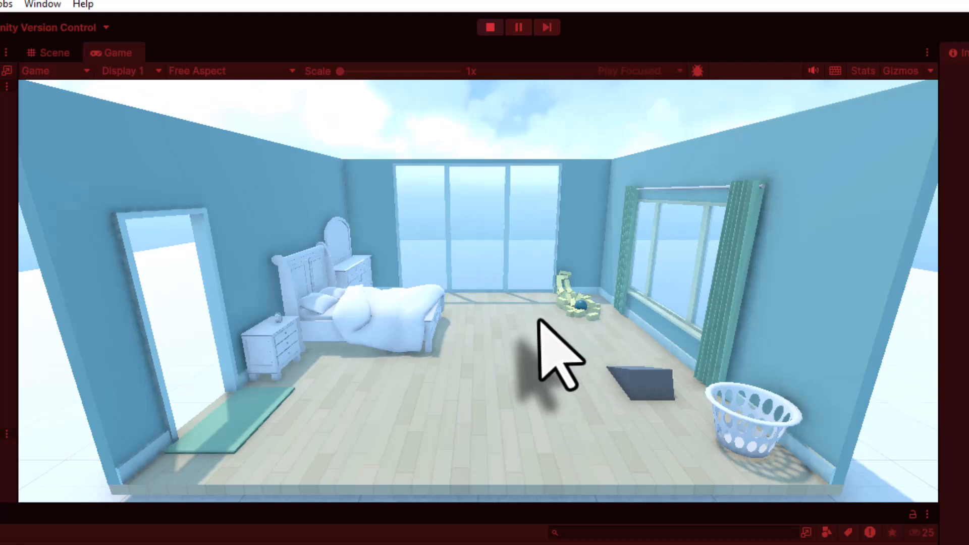
{"action": "left_click", "coordinate": [53, 54]}
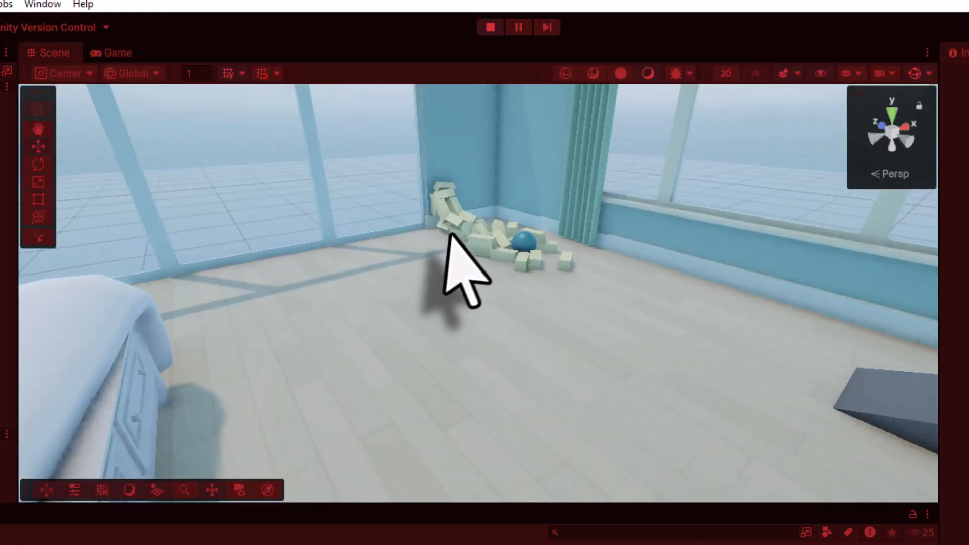
{"action": "scroll", "coordinate": [453, 233], "scroll_direction": "up", "scroll_amount": 3}
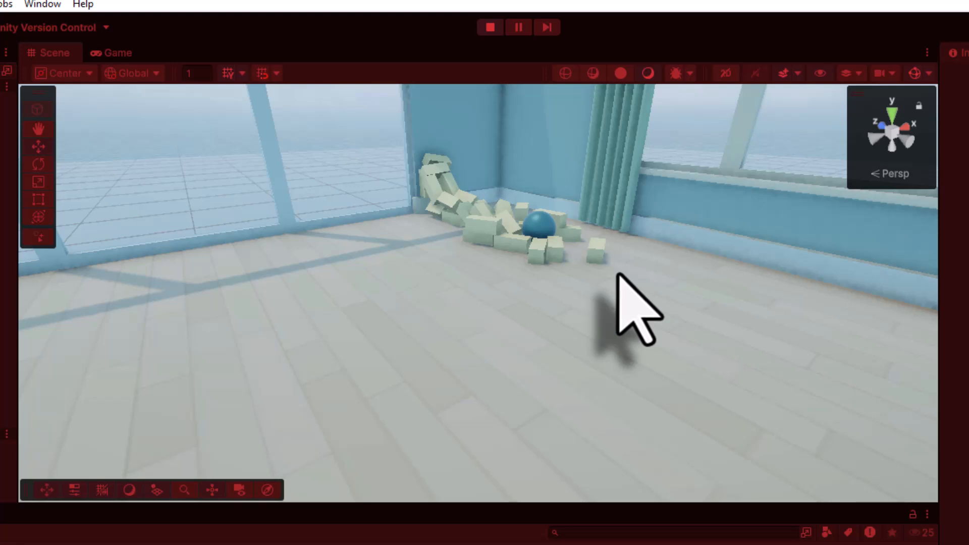
{"action": "left_click", "coordinate": [493, 30]}
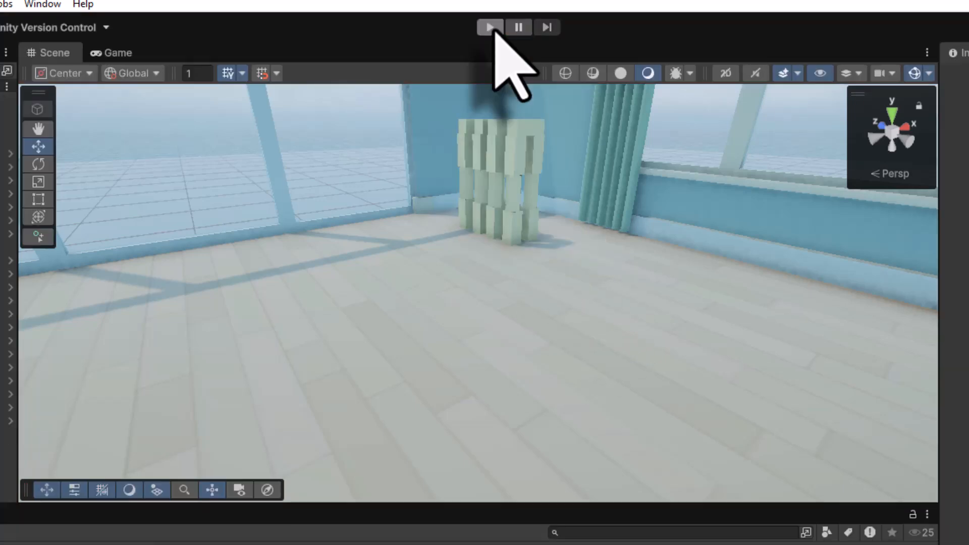